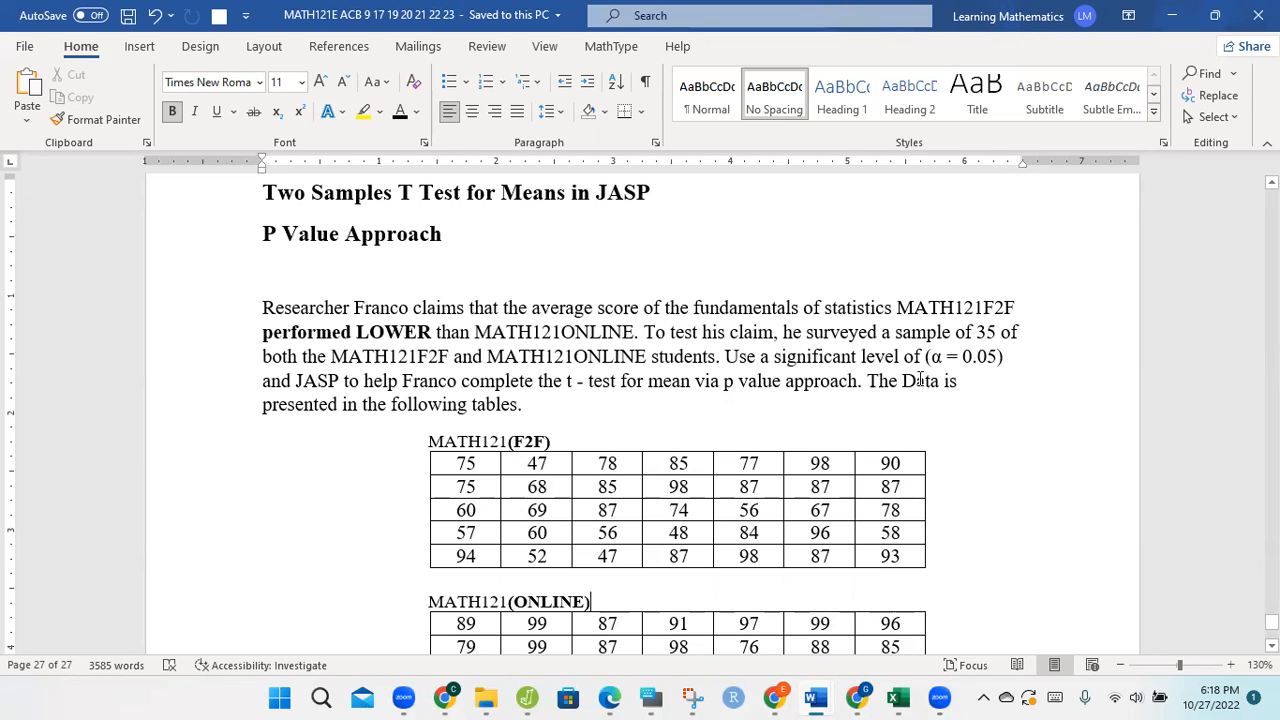
Step: Bold the word JASP in the problem statement and place the cursor below the MATH121(ONLINE) data table
double_click(314, 380)
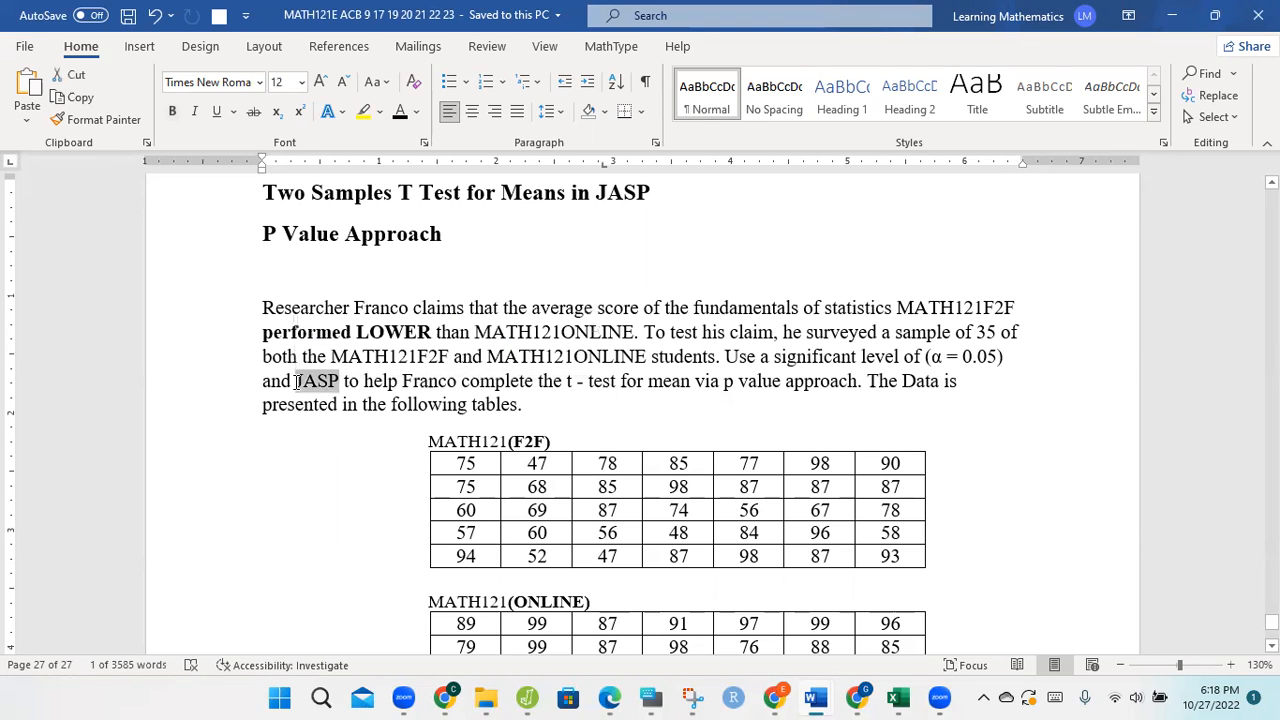
key(ctrl+b)
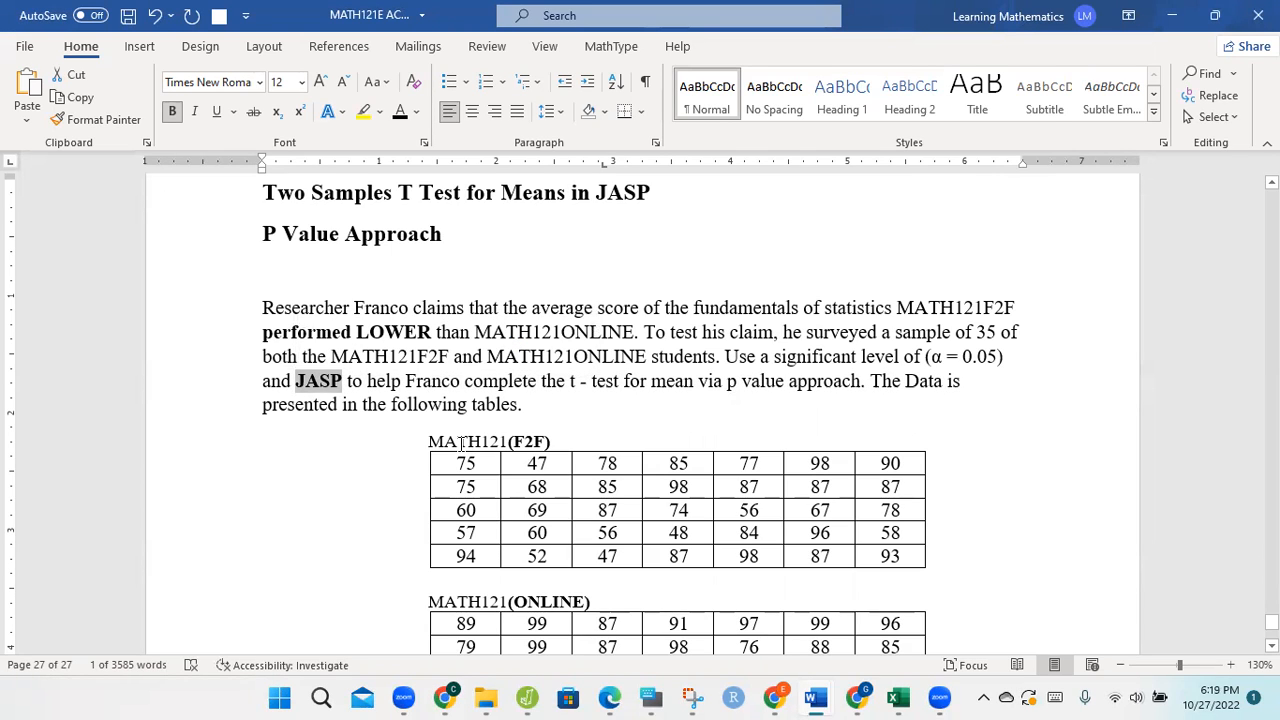
click(1053, 549)
scroll(640, 414, down, 1)
scroll(640, 414, down, 2)
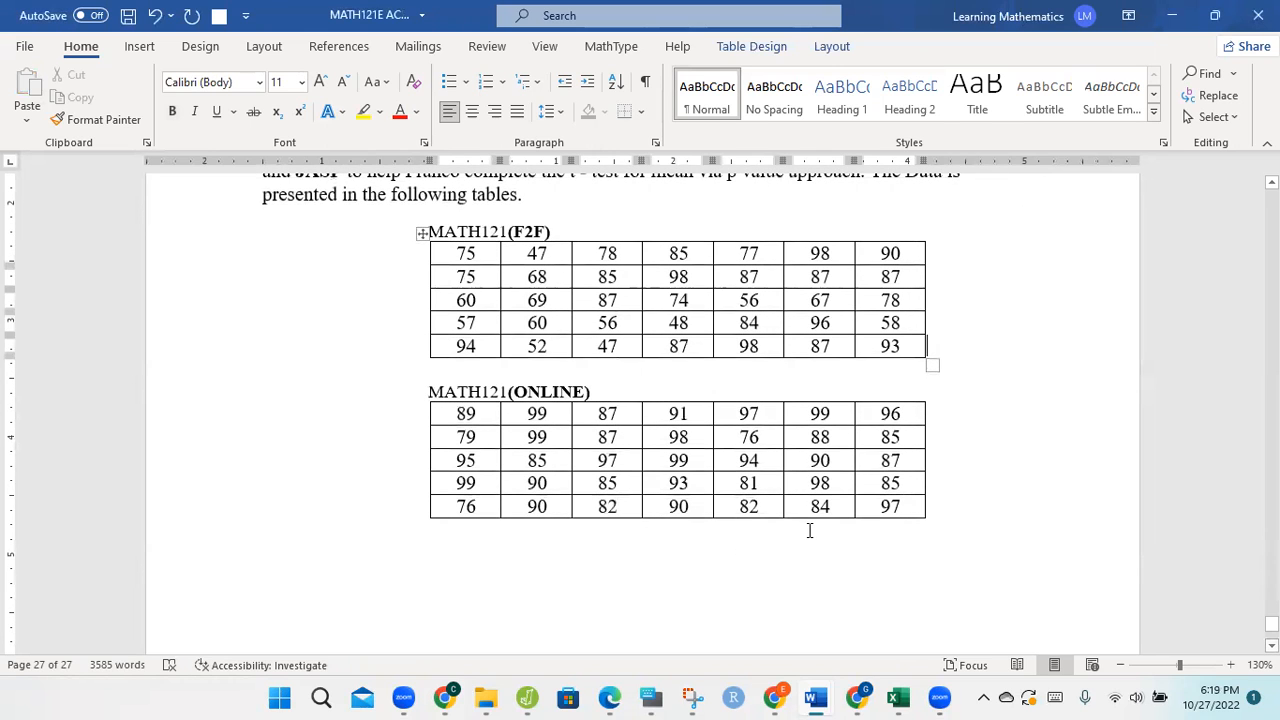
click(809, 530)
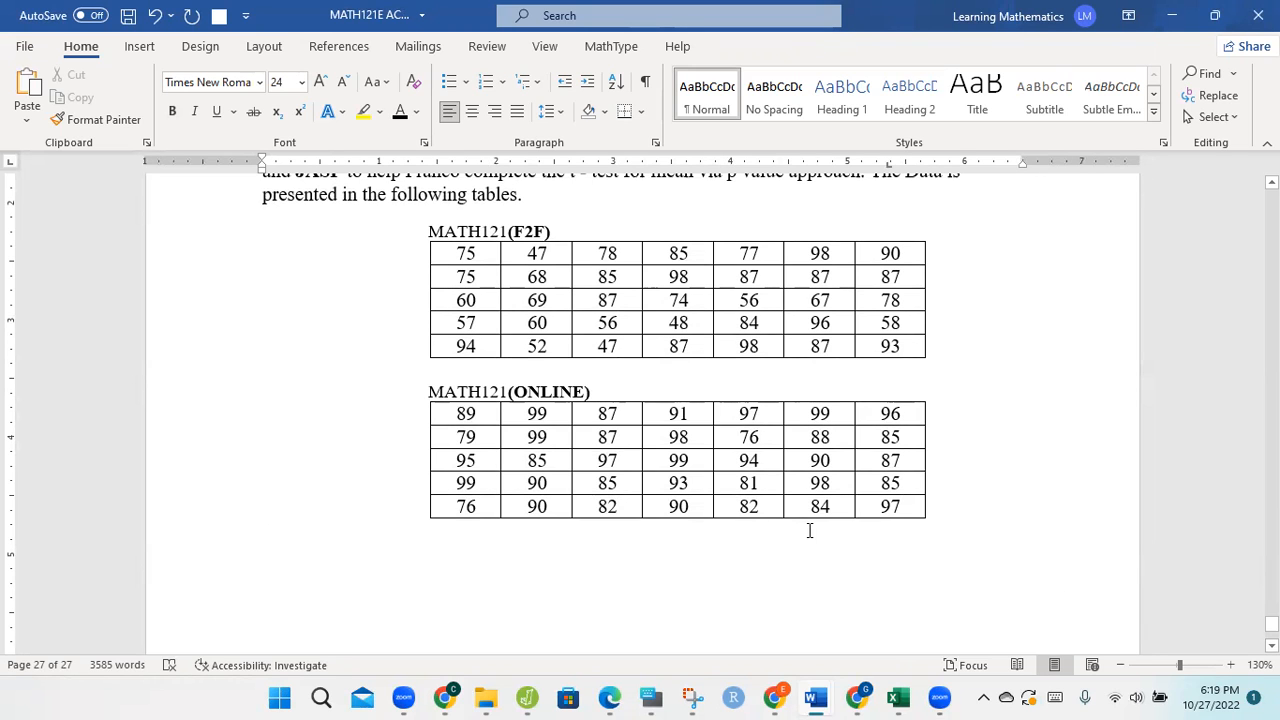
Step: Switch to Edge and review the procedure for the P-Value Approach using EXCEL OR SPSS in the PDF
click(610, 697)
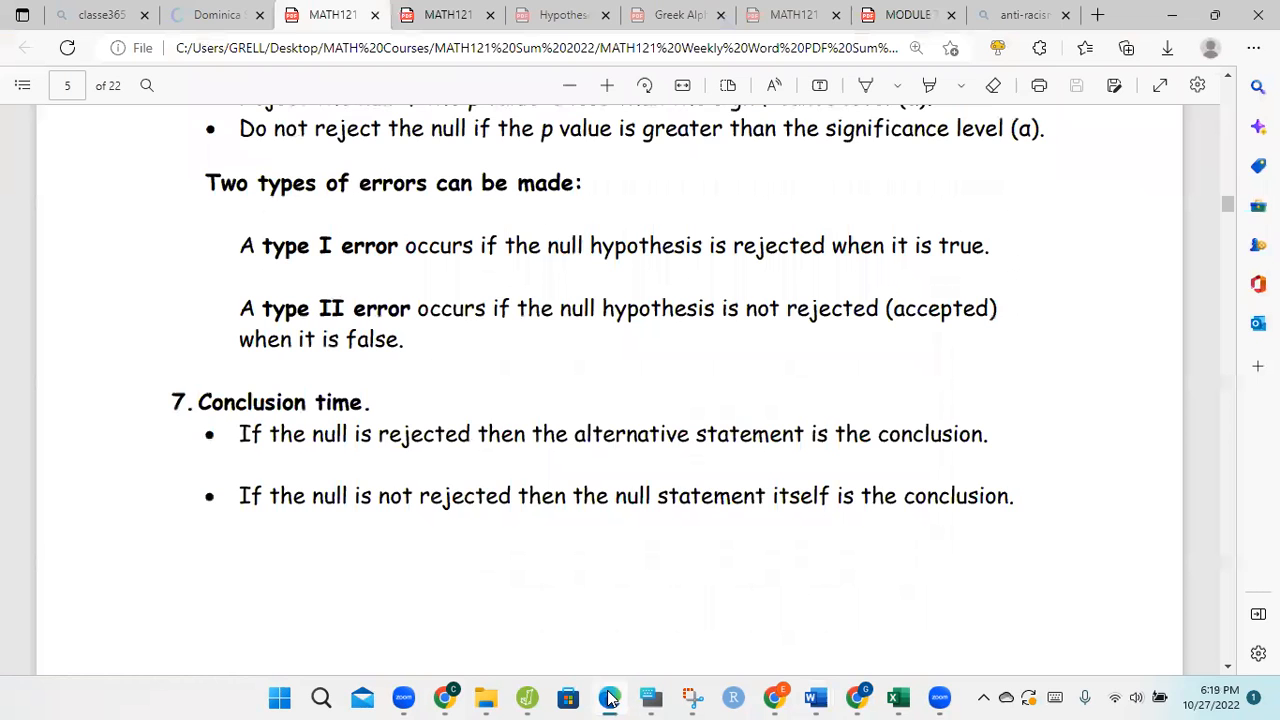
click(1228, 85)
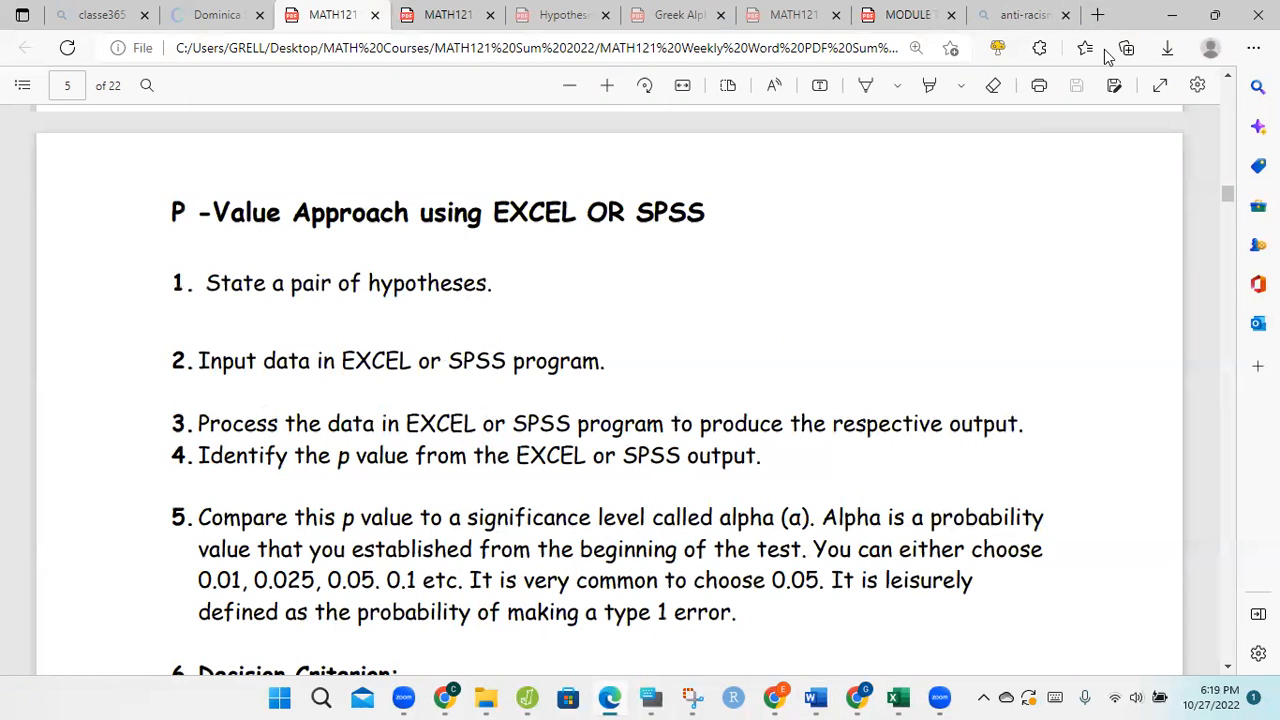
click(1172, 18)
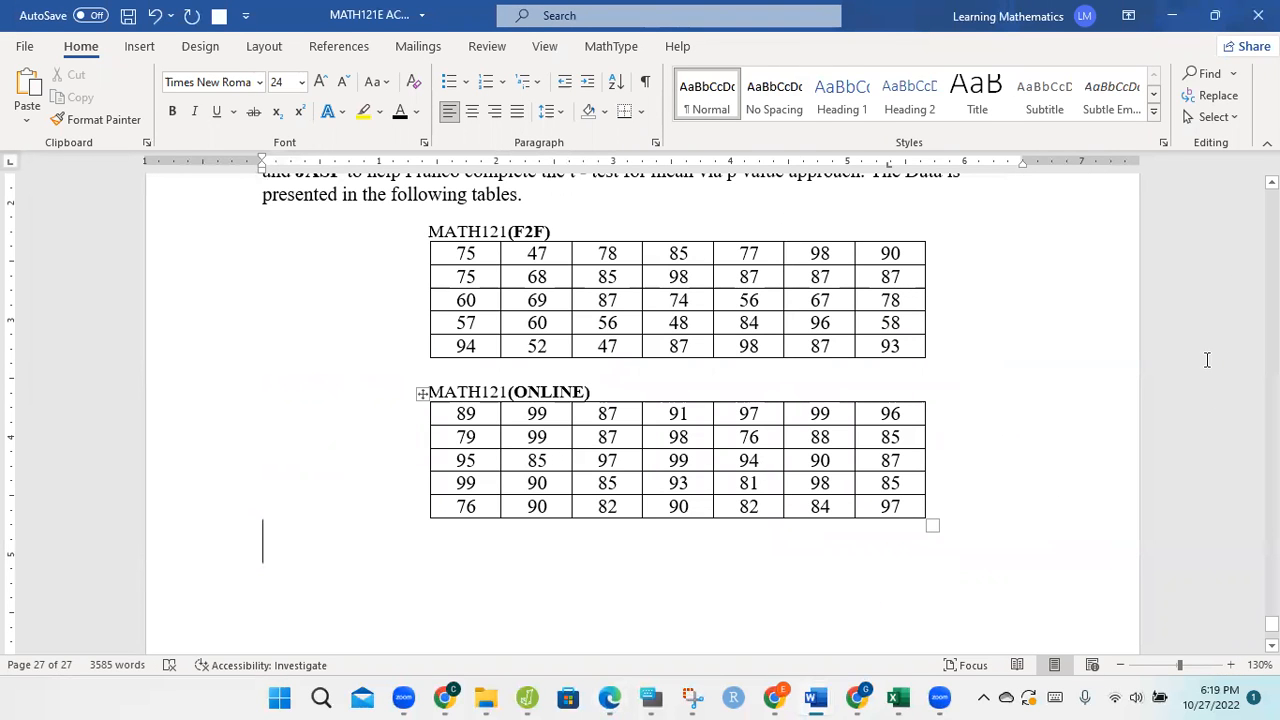
Step: In Word, copy the F2F and ONLINE hypothesis equations from the preceding z-test example and paste them below the last MATH121(ONLINE) table
scroll(640, 400, up, 5)
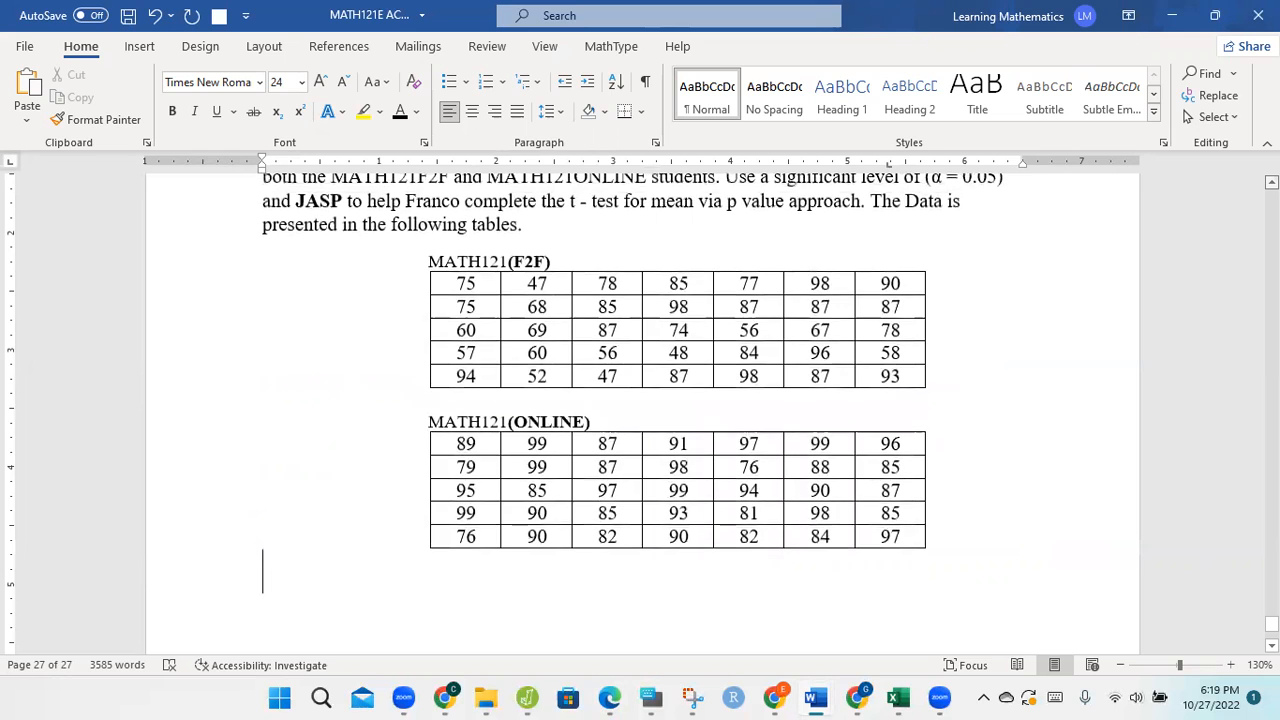
scroll(640, 400, up, 6)
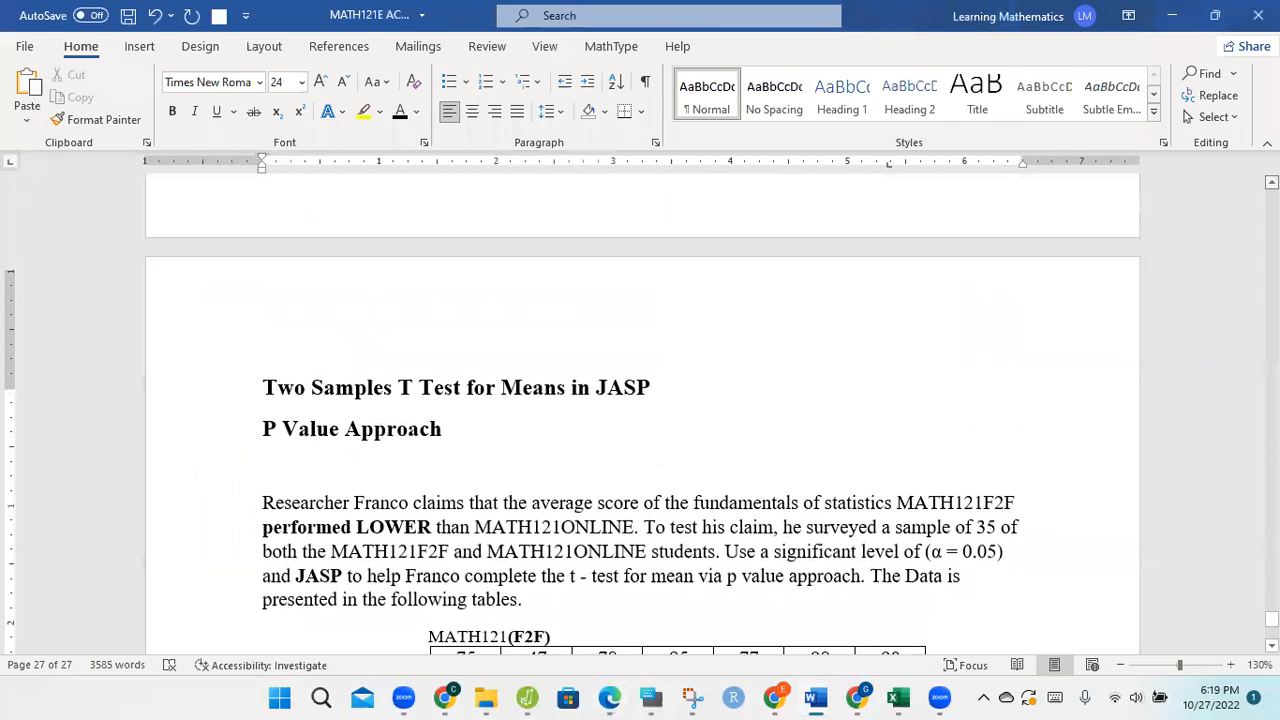
scroll(640, 414, up, 6)
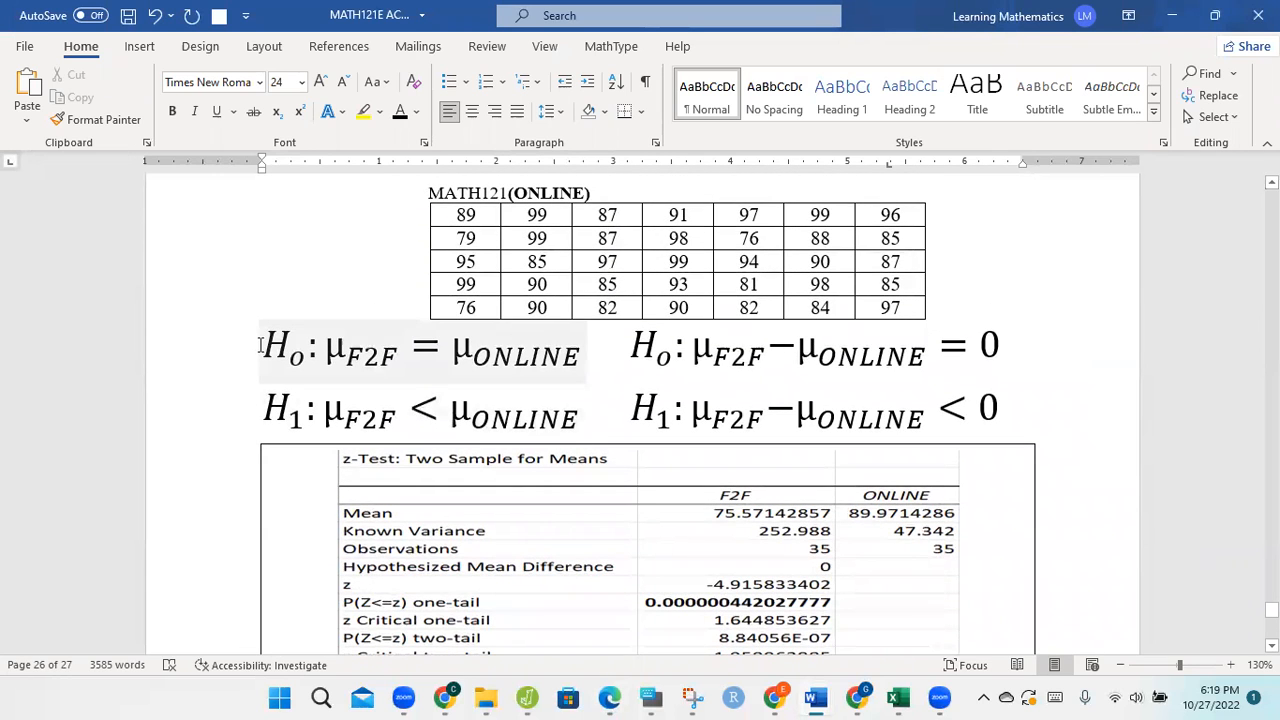
drag(440, 392, 1049, 405)
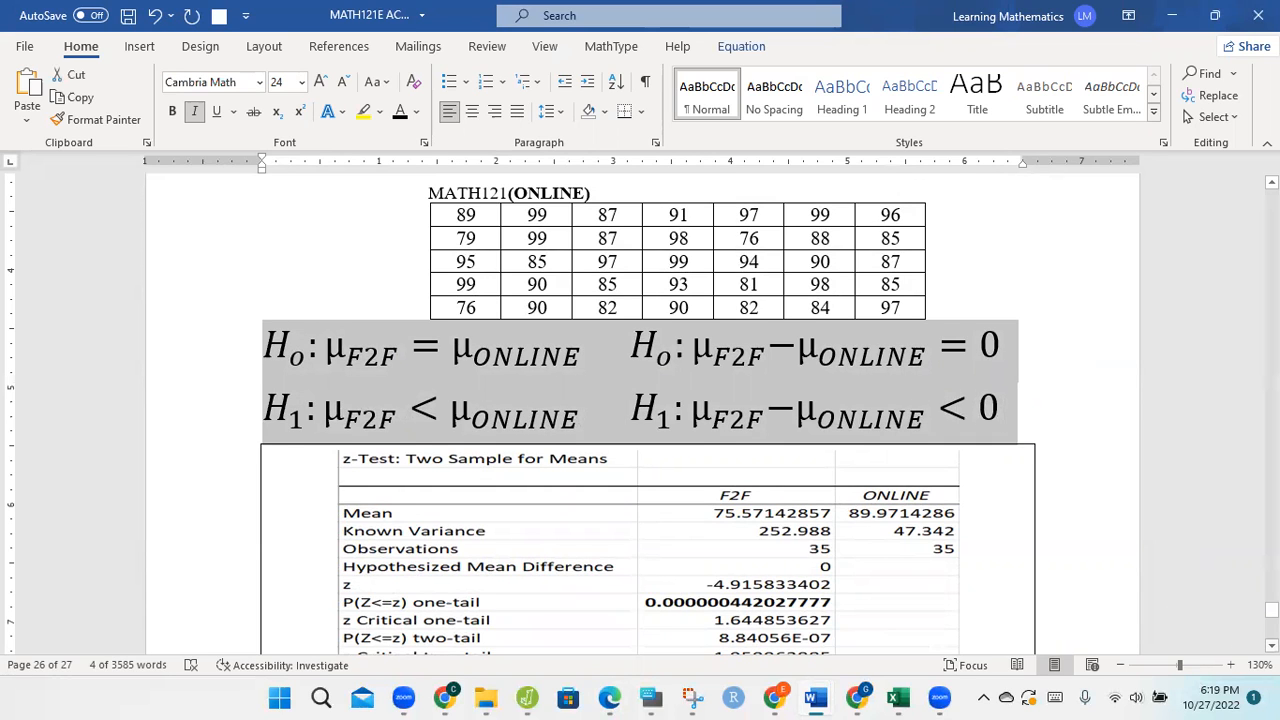
scroll(640, 413, down, 5)
scroll(640, 413, down, 9)
scroll(640, 413, down, 9)
scroll(738, 528, down, 1)
click(734, 487)
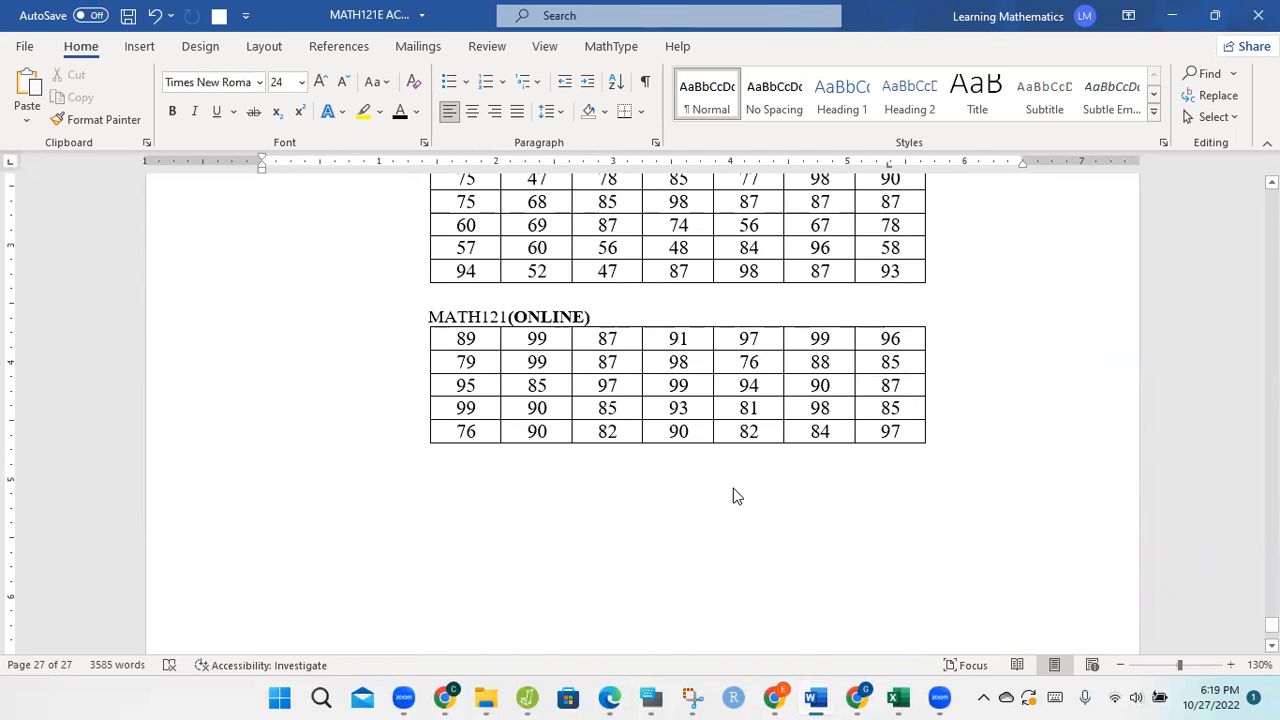
key(ctrl+v)
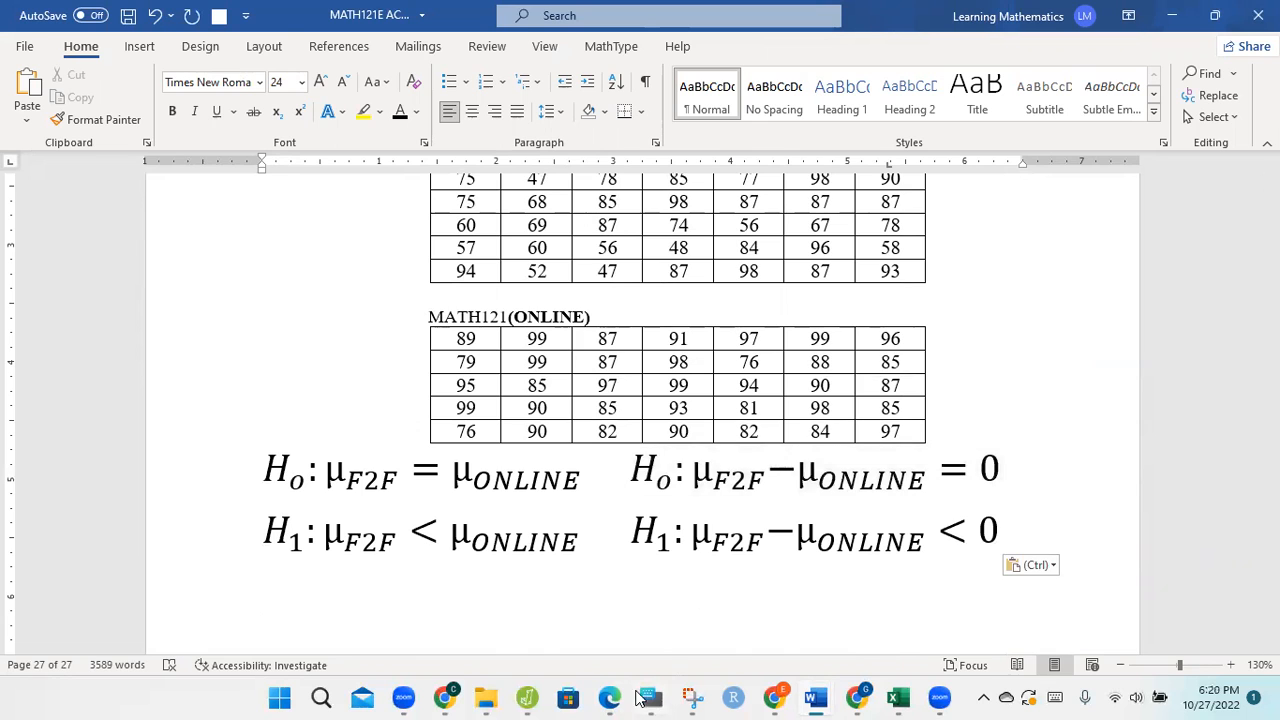
Step: Recheck the P-value procedure in Edge, and find the Group and Score data on Sheet8 of the EXCEL JASP workbook in Excel
click(610, 698)
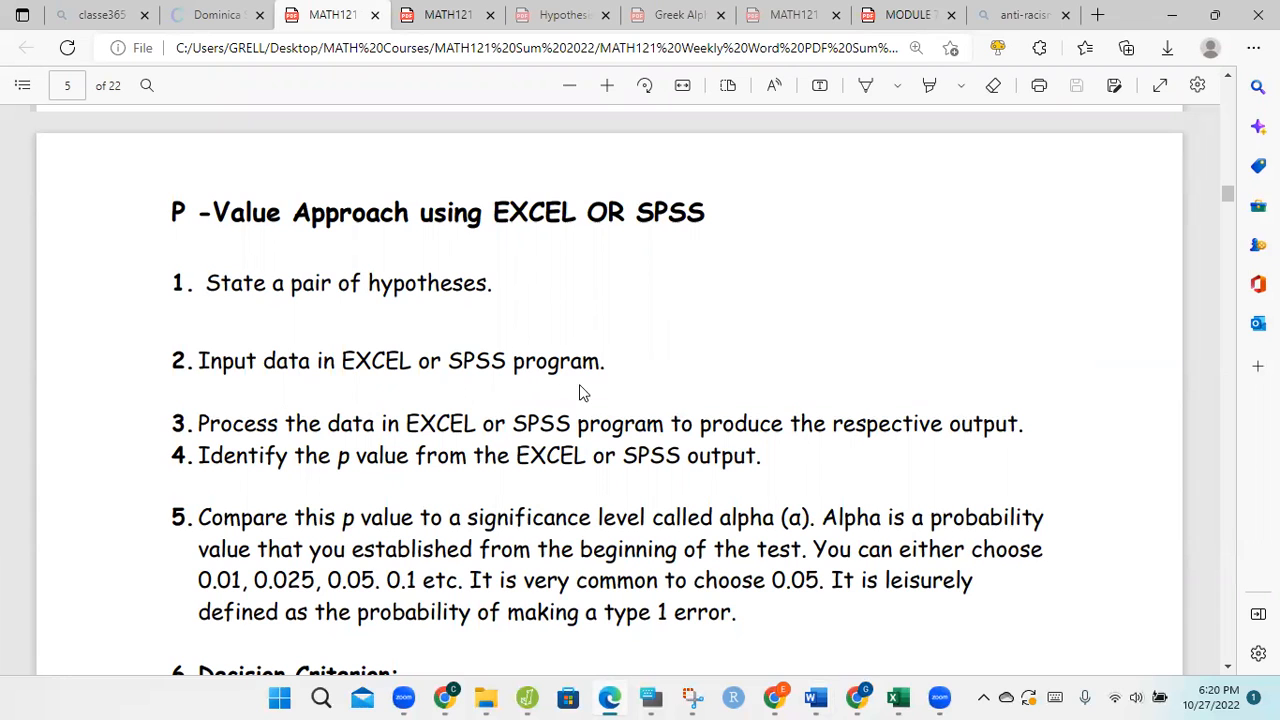
click(1172, 15)
click(900, 698)
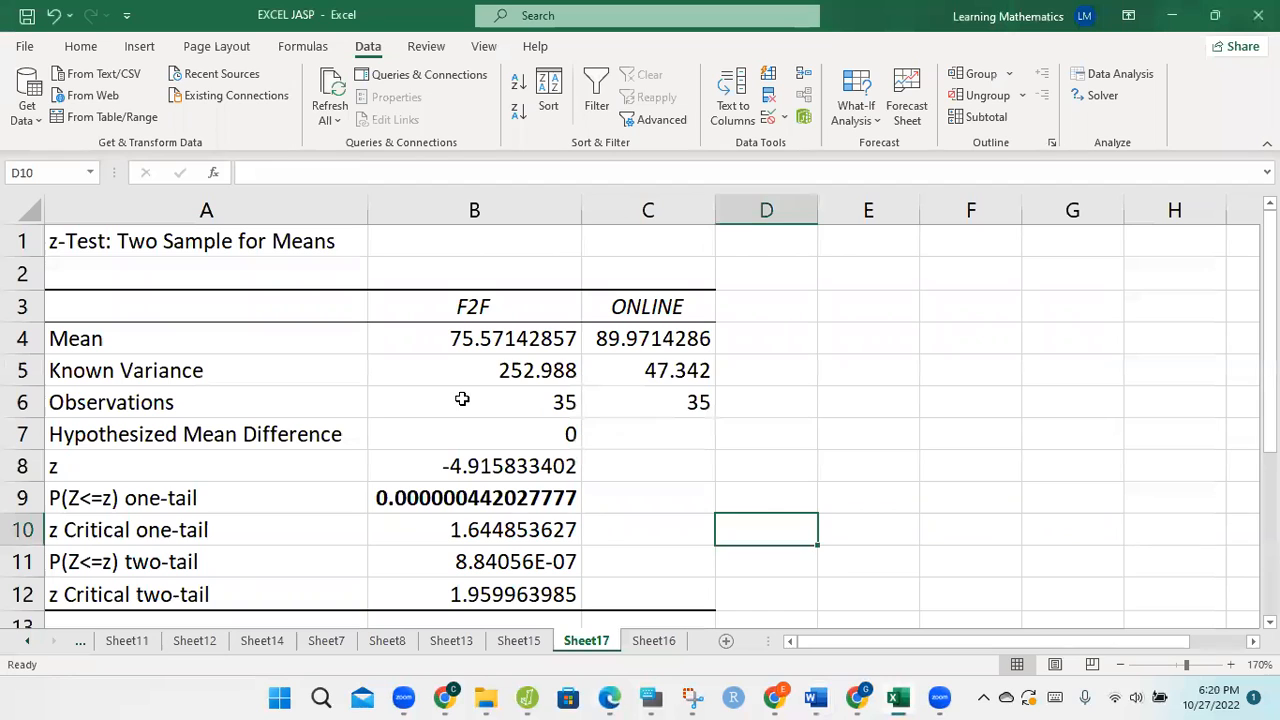
click(519, 644)
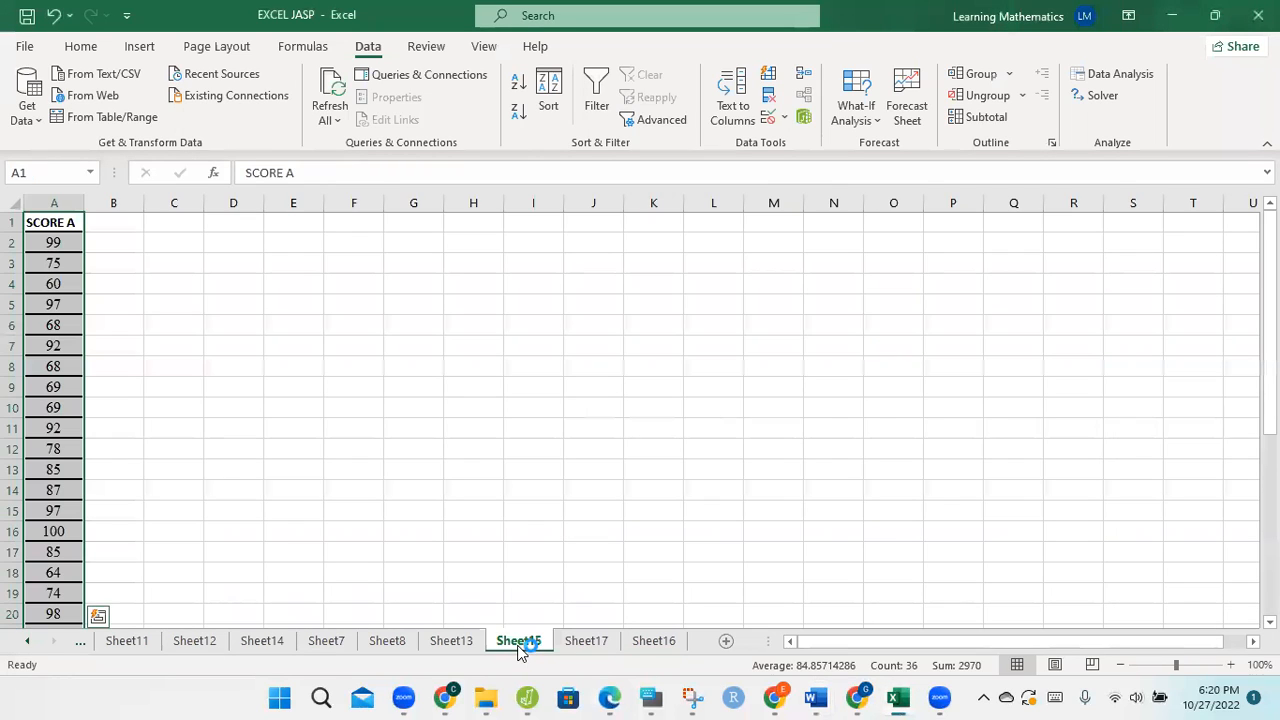
click(463, 642)
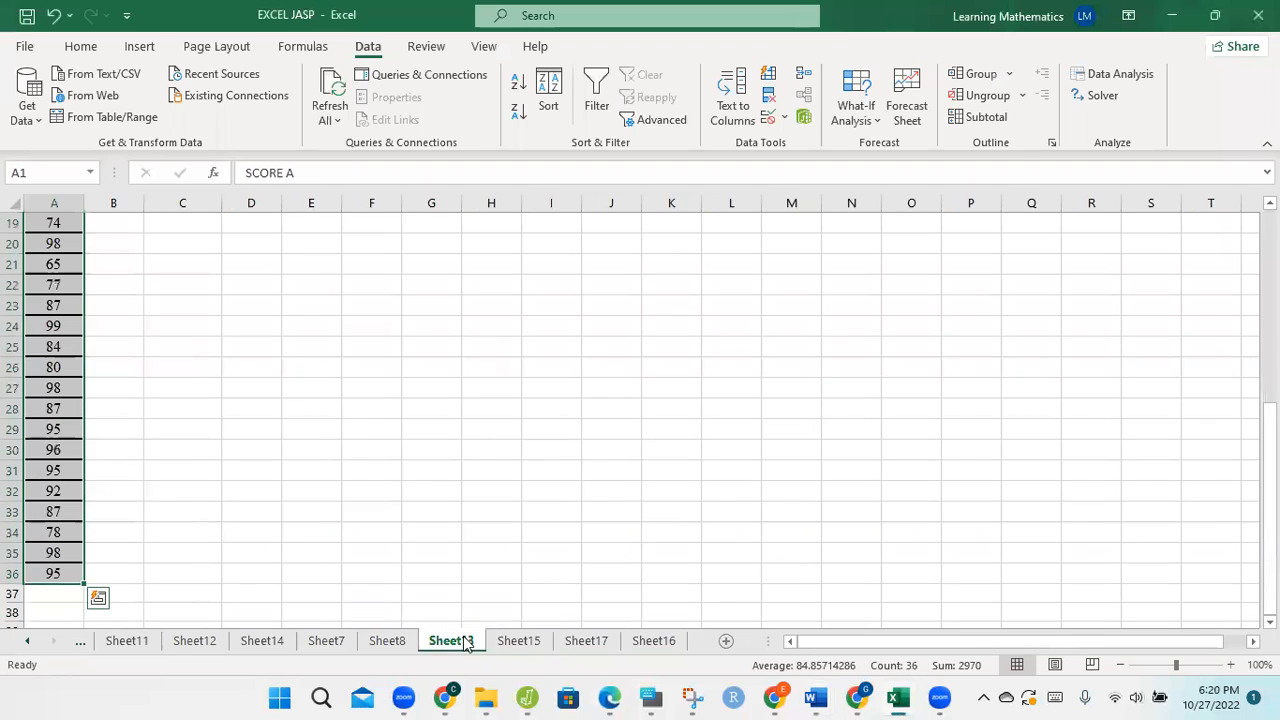
click(387, 640)
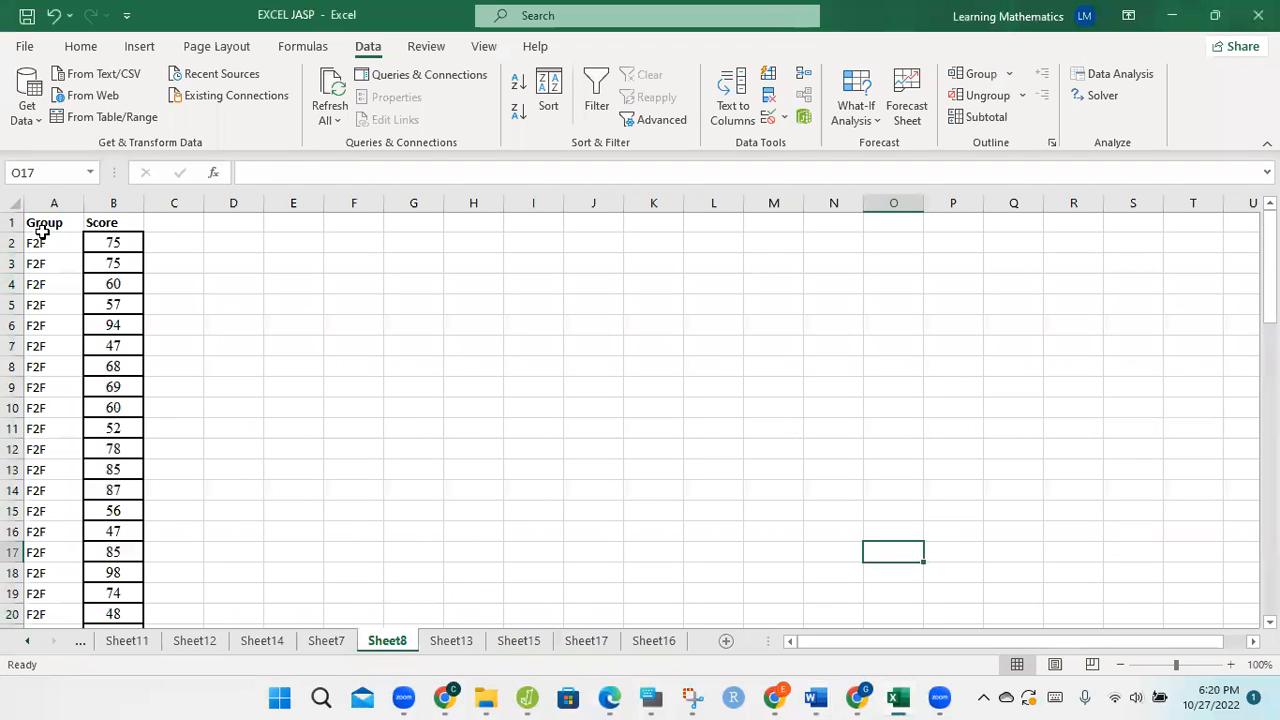
Step: Compare the separate F2F and ONLINE columns on Sheet7 with the stacked Group and Score layout on Sheet8
click(338, 643)
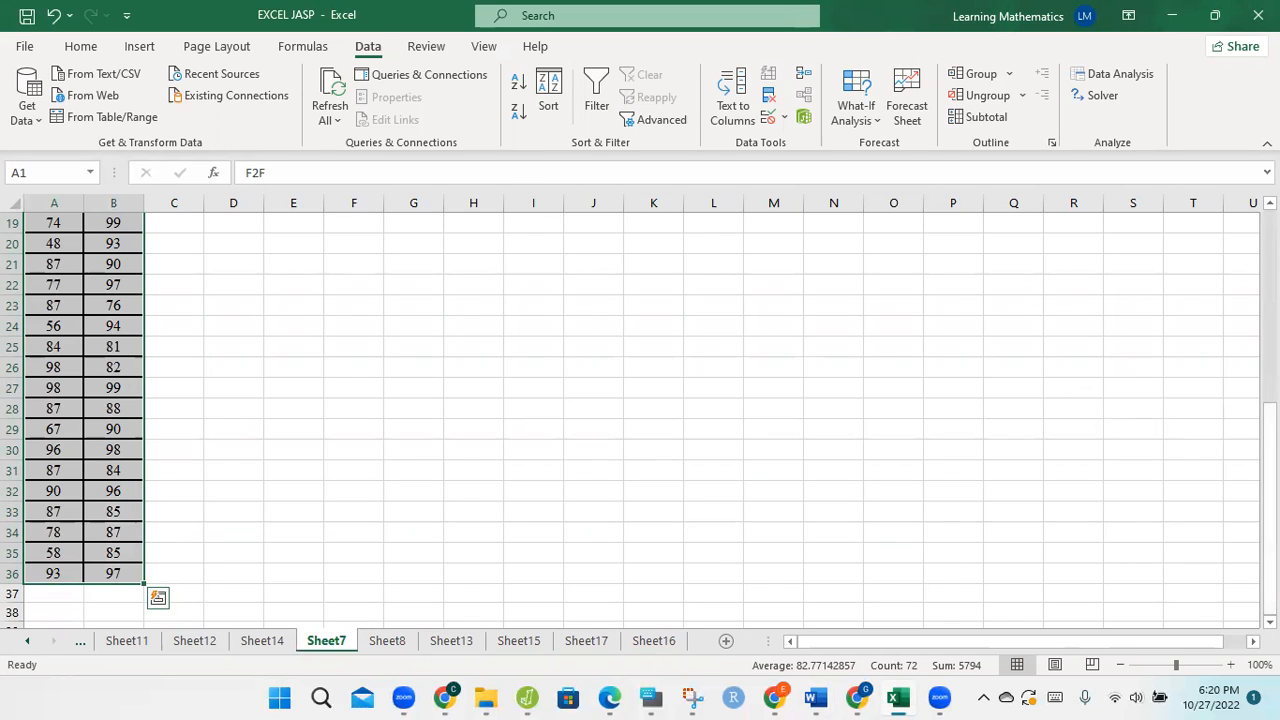
drag(1269, 500, 1269, 320)
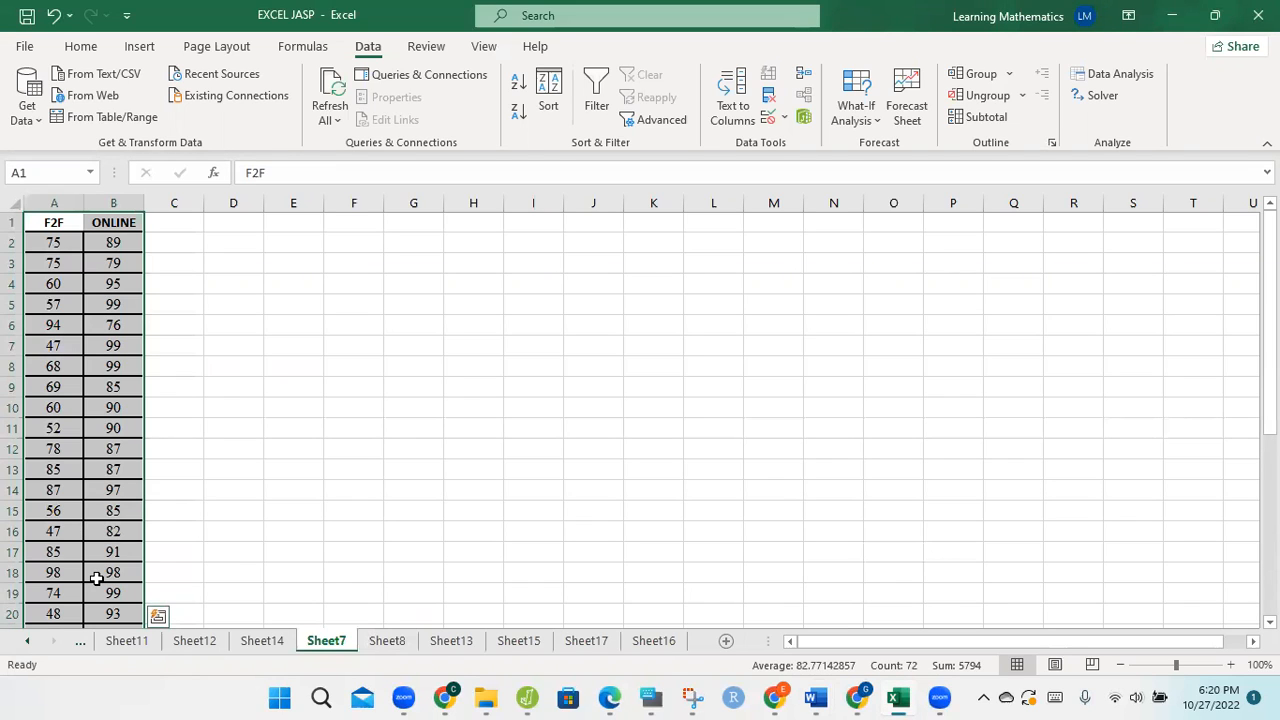
click(375, 645)
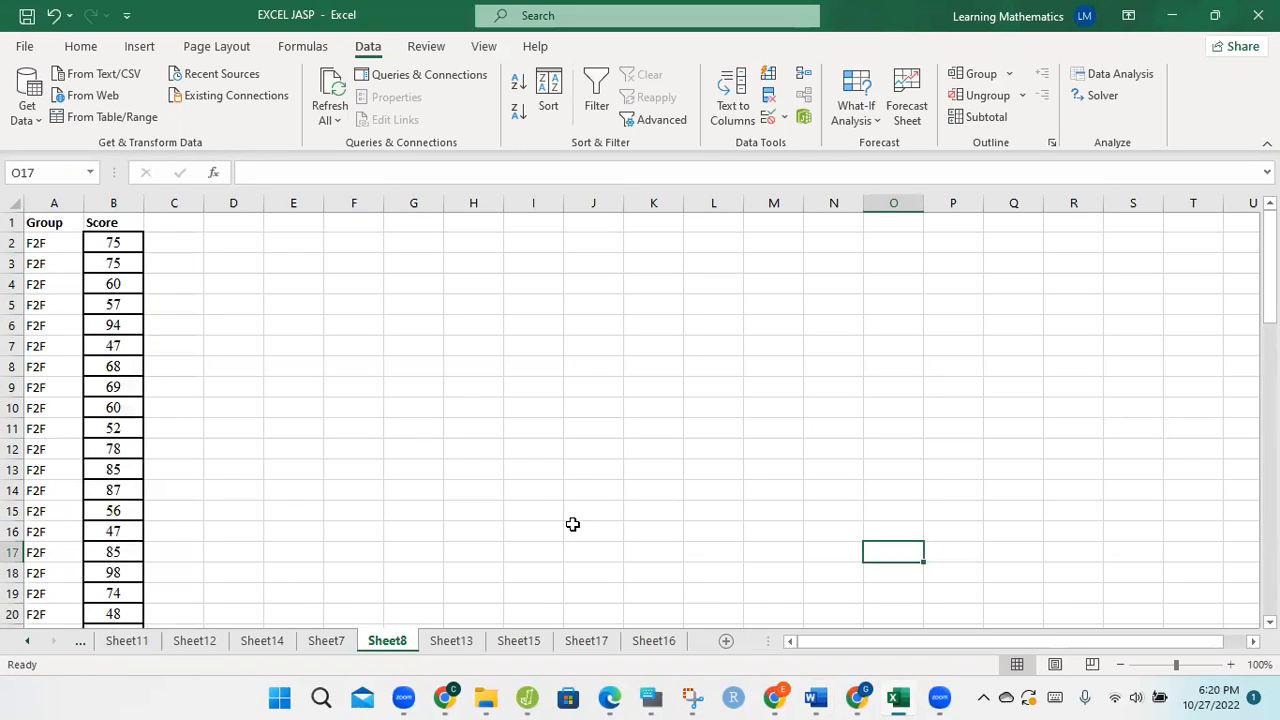
mouse_move(1269, 280)
mouse_down()
mouse_move(1269, 477)
mouse_move(1269, 285)
mouse_up()
click(112, 219)
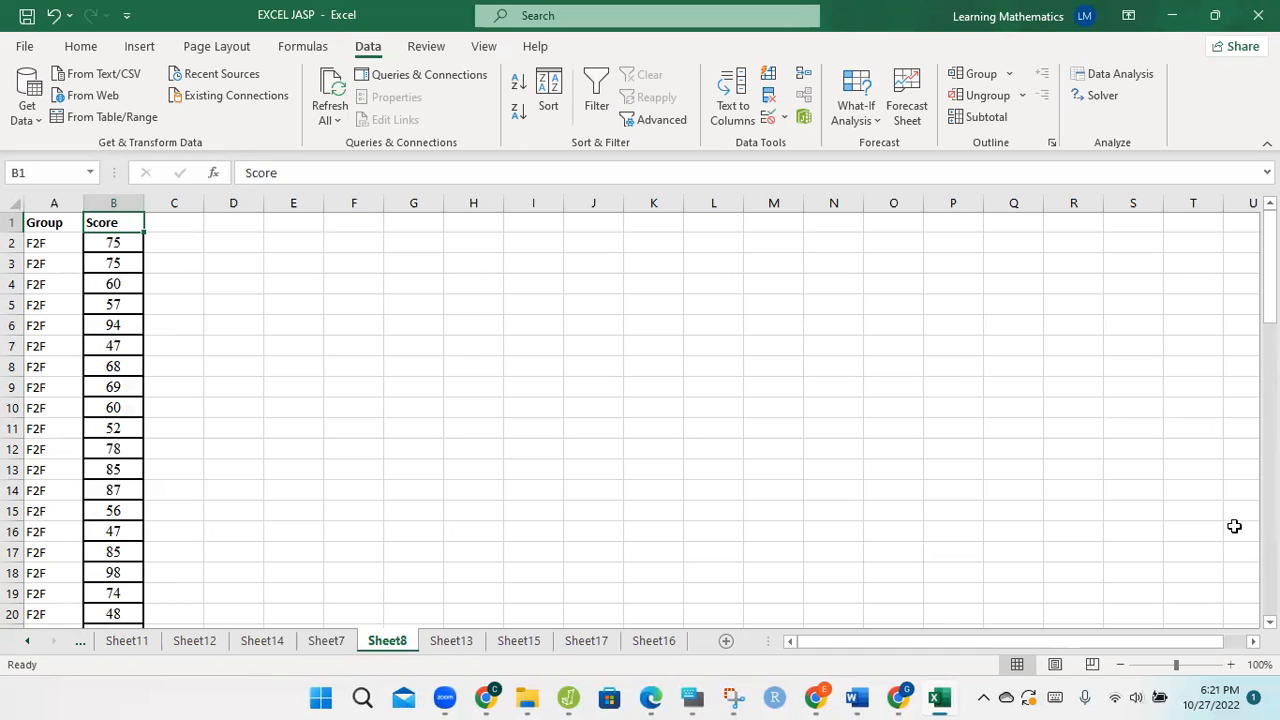
mouse_move(1270, 310)
mouse_down()
mouse_move(1270, 517)
mouse_move(1270, 310)
mouse_up()
click(328, 646)
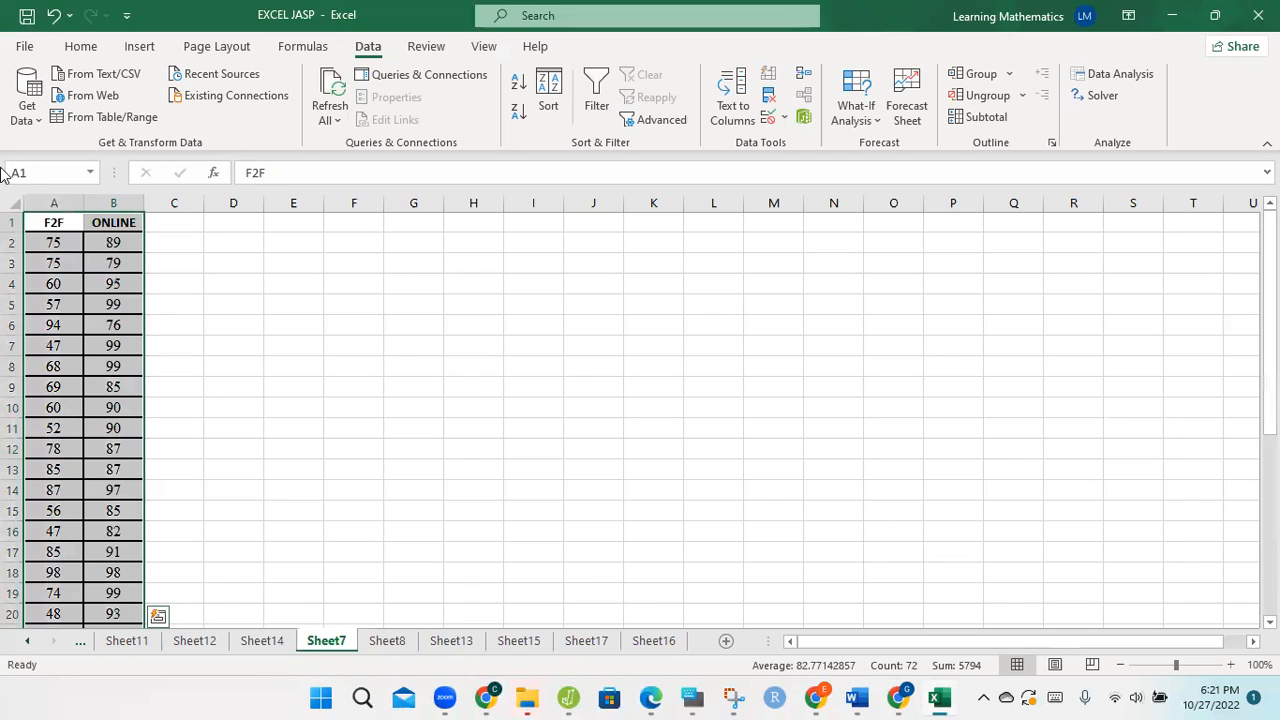
click(377, 645)
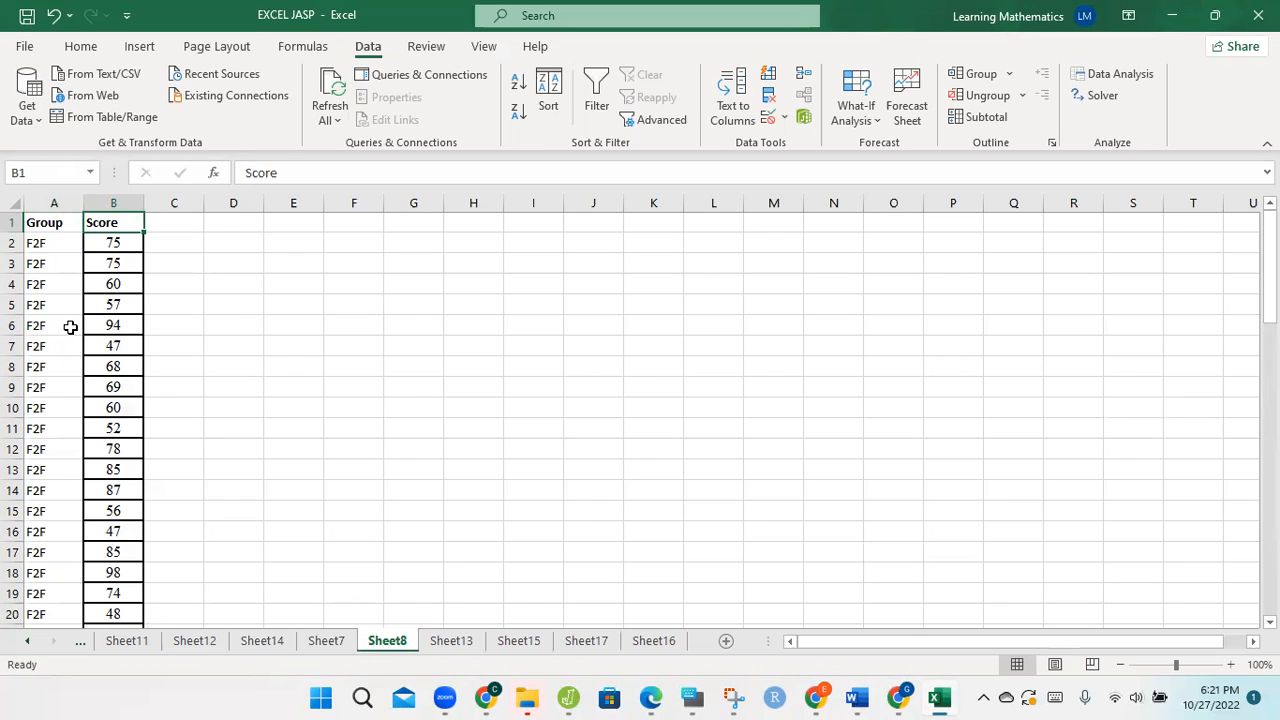
Step: Copy the Group and Score data in A1:B71 of Sheet8 into a new worksheet starting at A1
drag(34, 220, 106, 572)
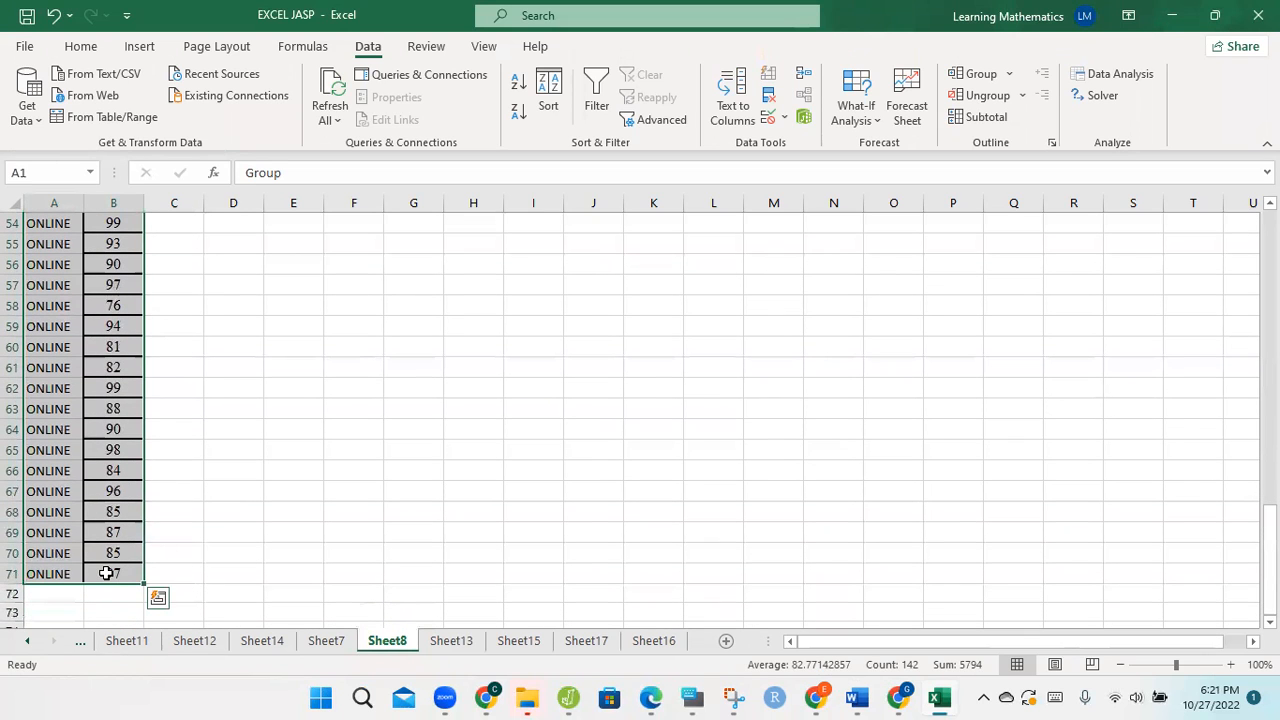
key(ctrl+c)
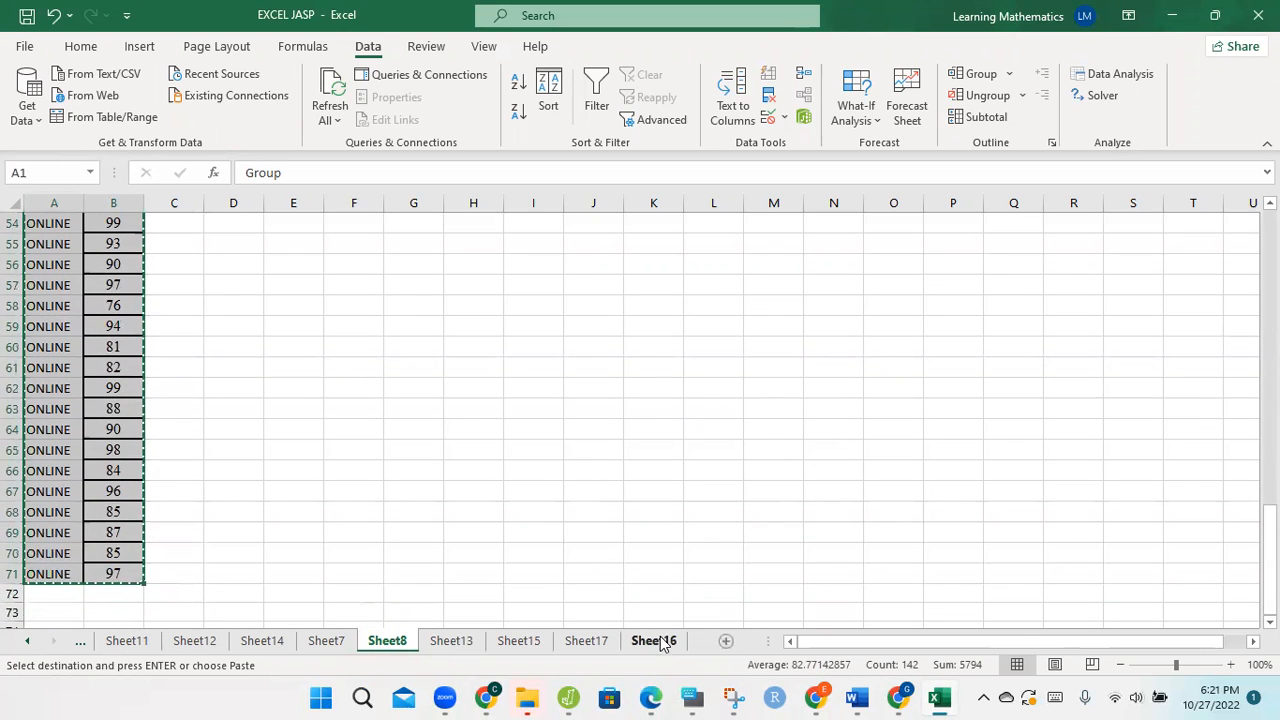
click(724, 643)
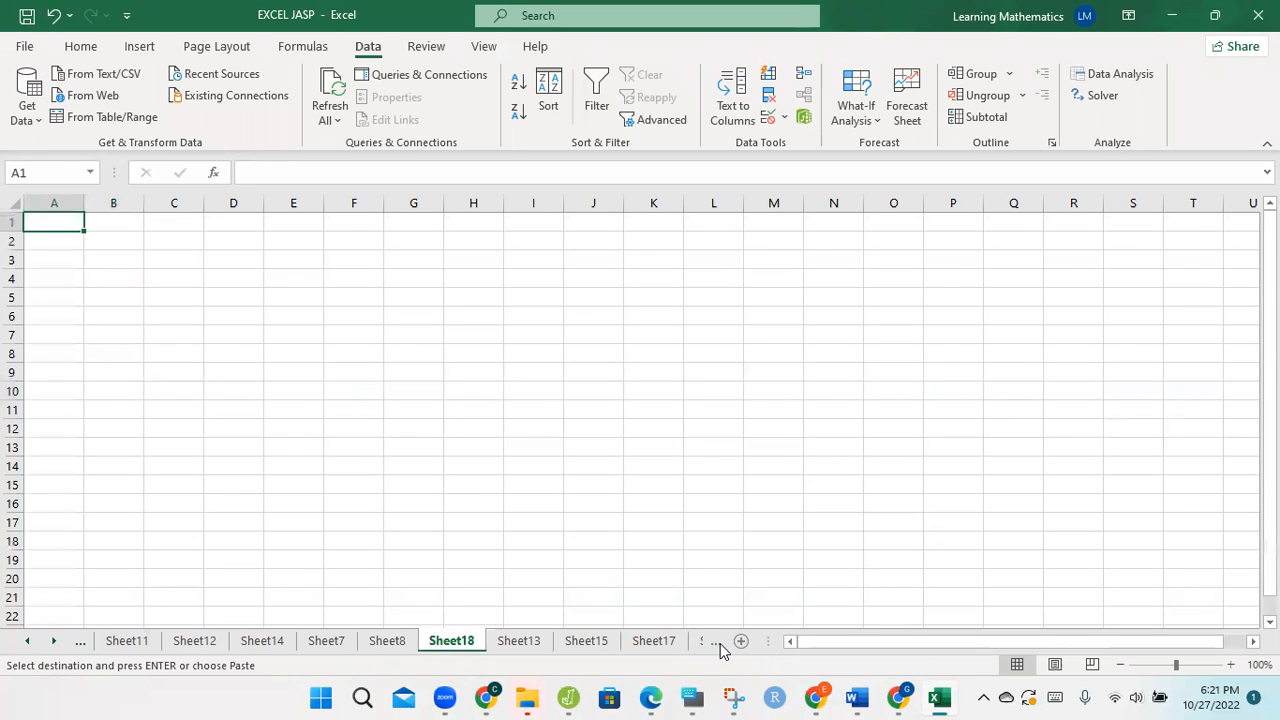
key(ctrl+v)
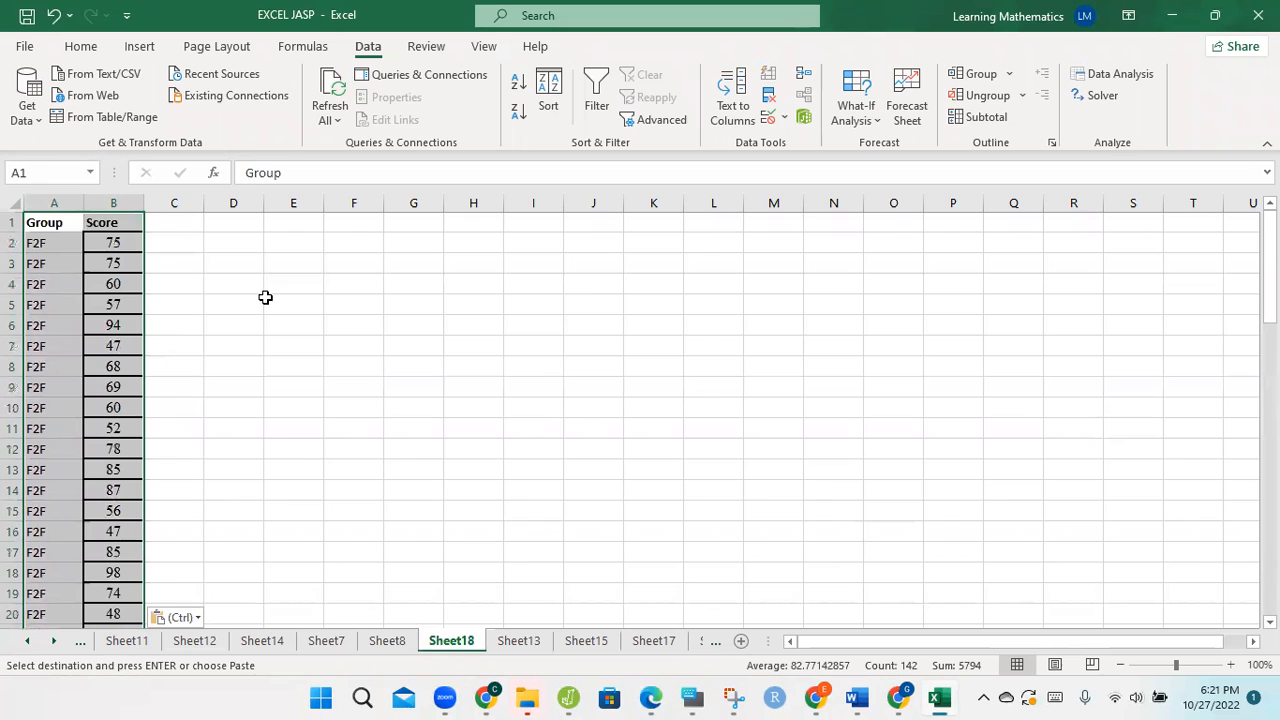
Step: Save the new sheet as EXCEL JASP in CSV UTF-8 (Comma delimited) format in the Hypothesis Test folder, replacing the existing file
click(30, 46)
click(88, 306)
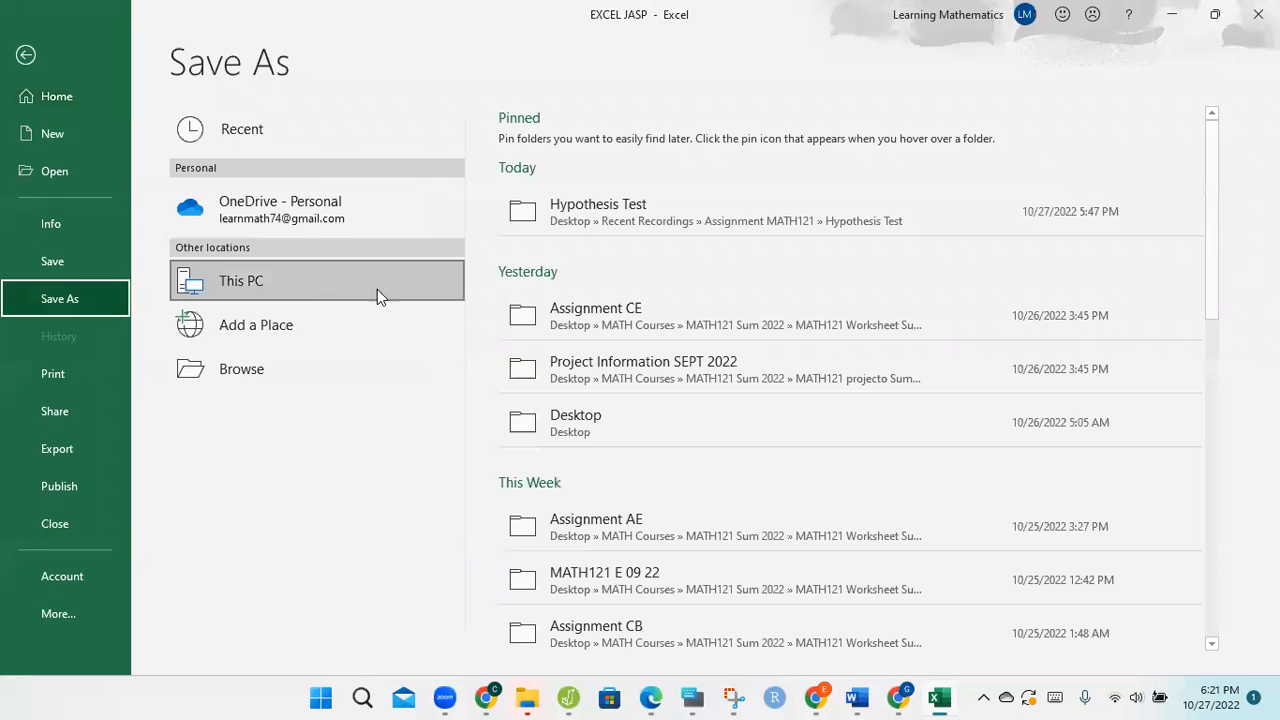
click(611, 195)
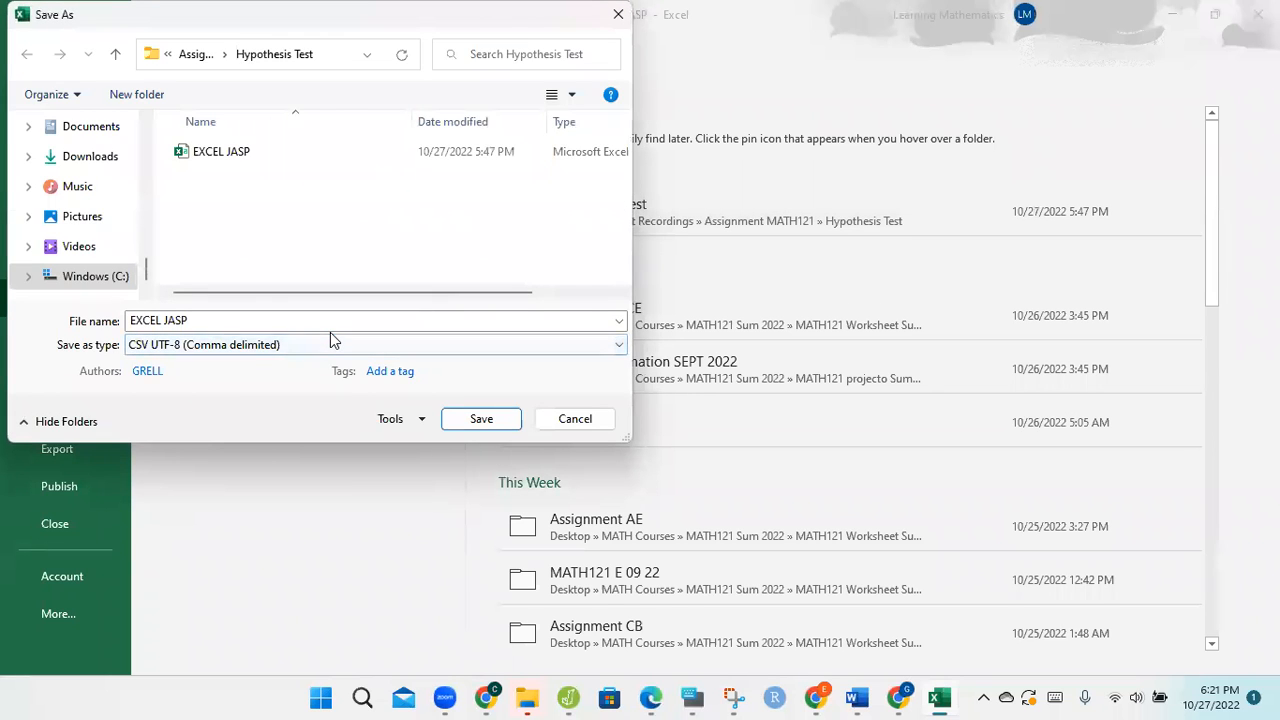
click(335, 345)
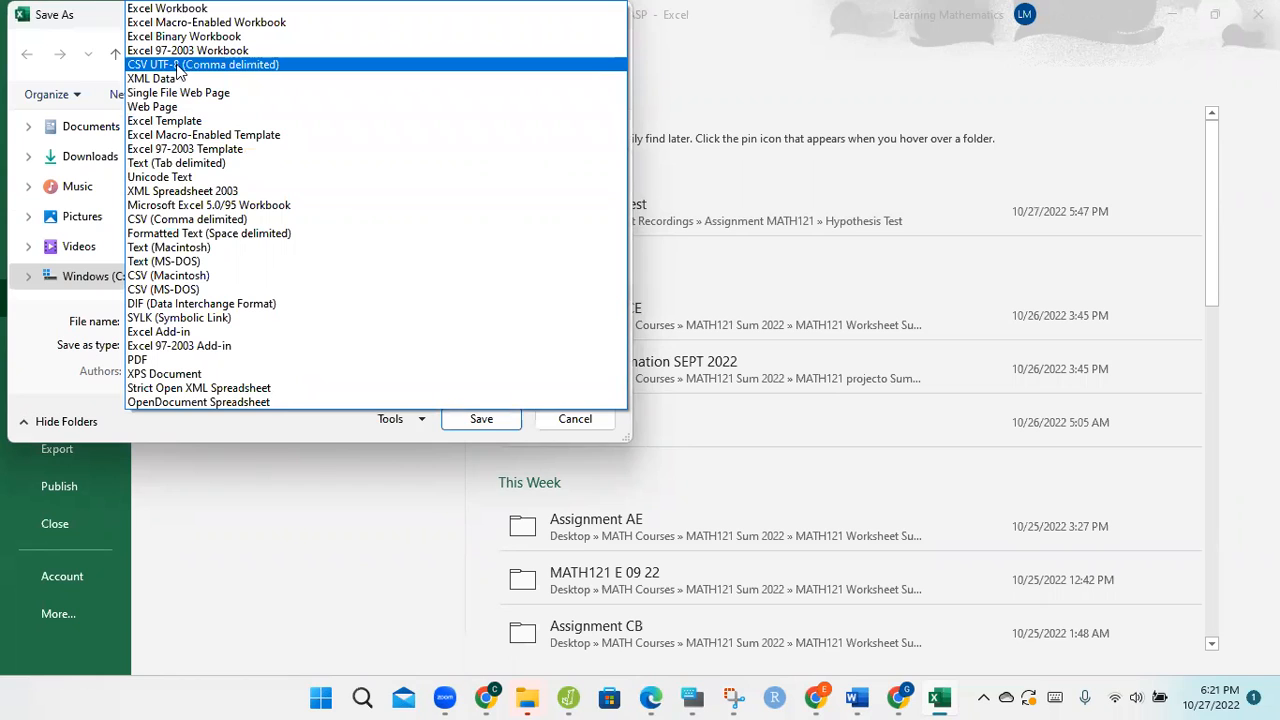
click(181, 66)
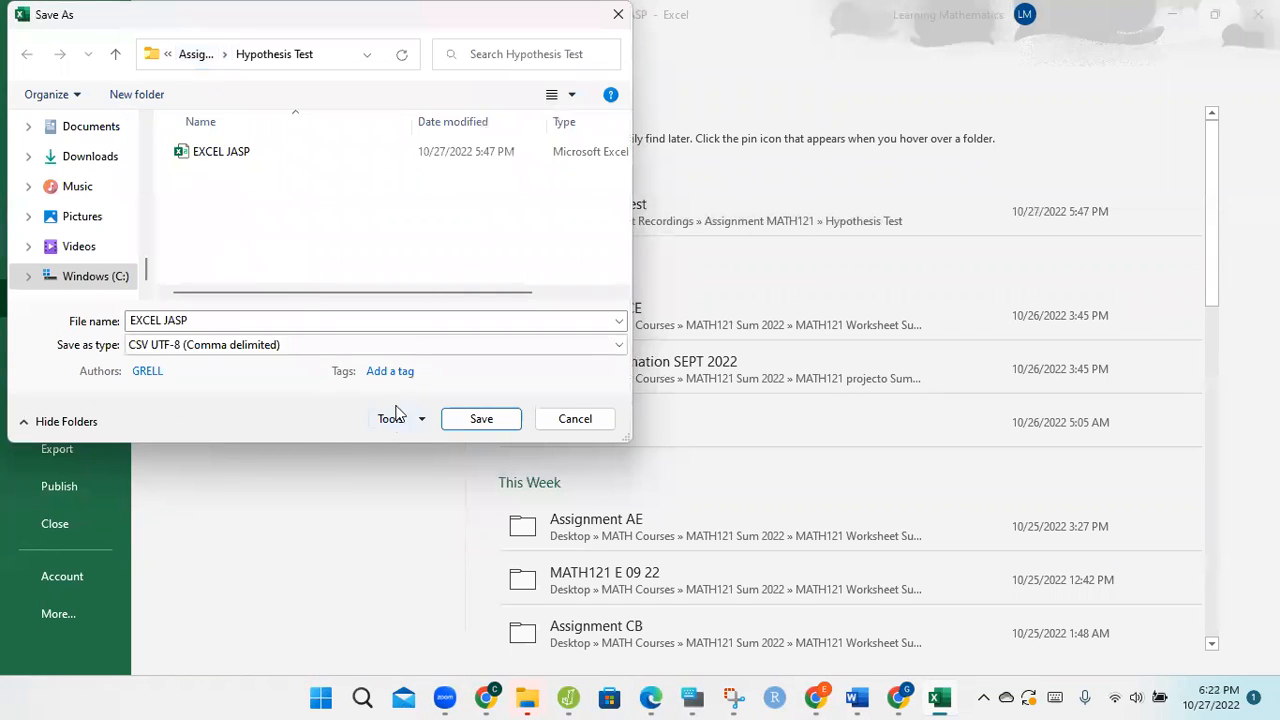
click(479, 420)
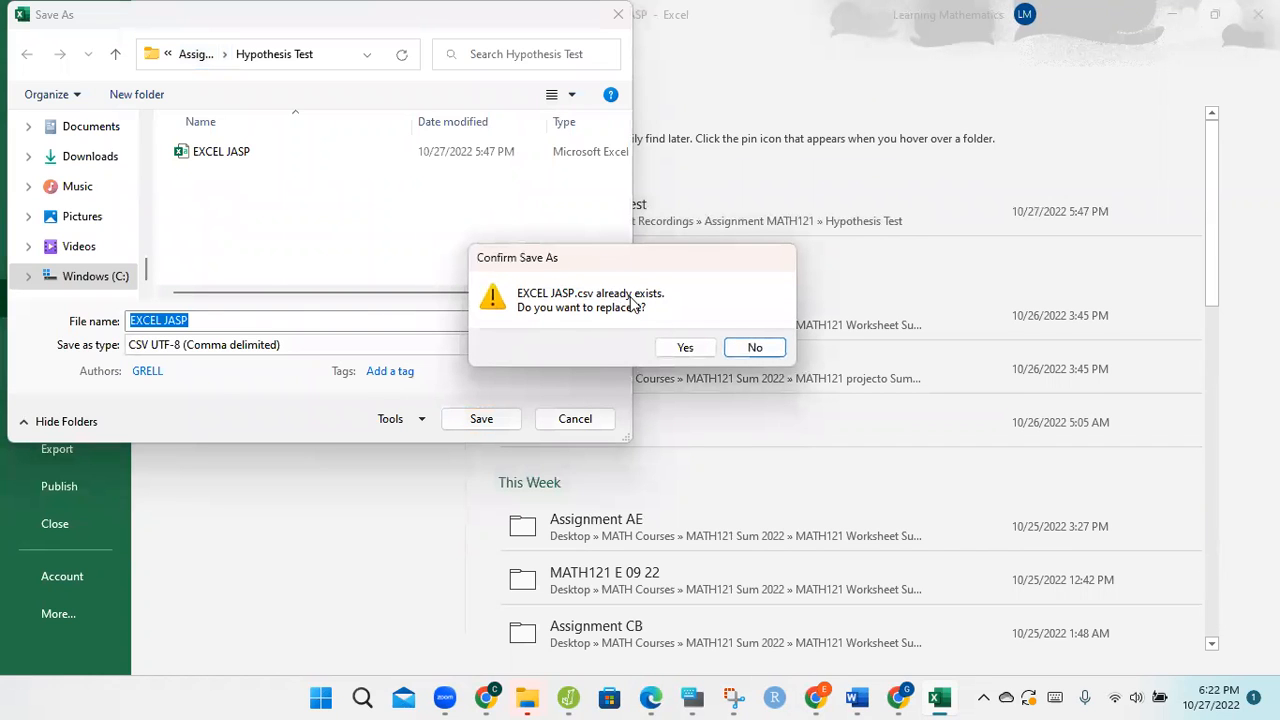
click(701, 353)
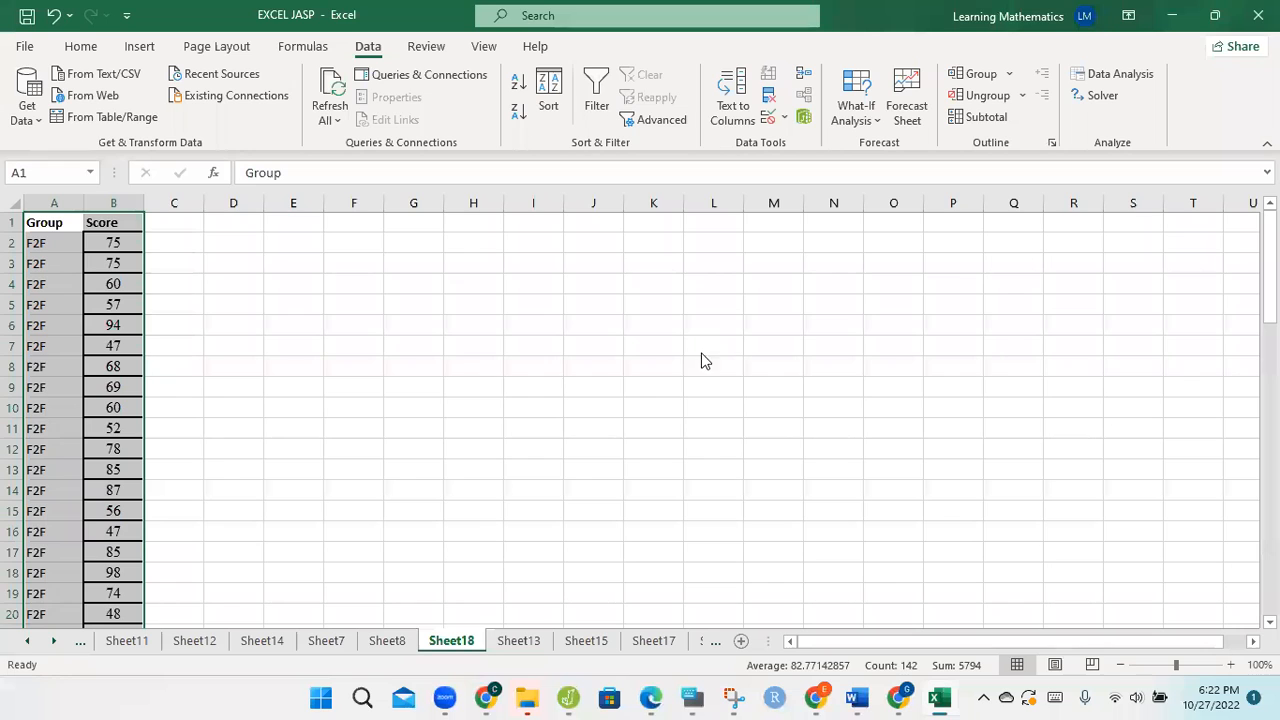
click(616, 410)
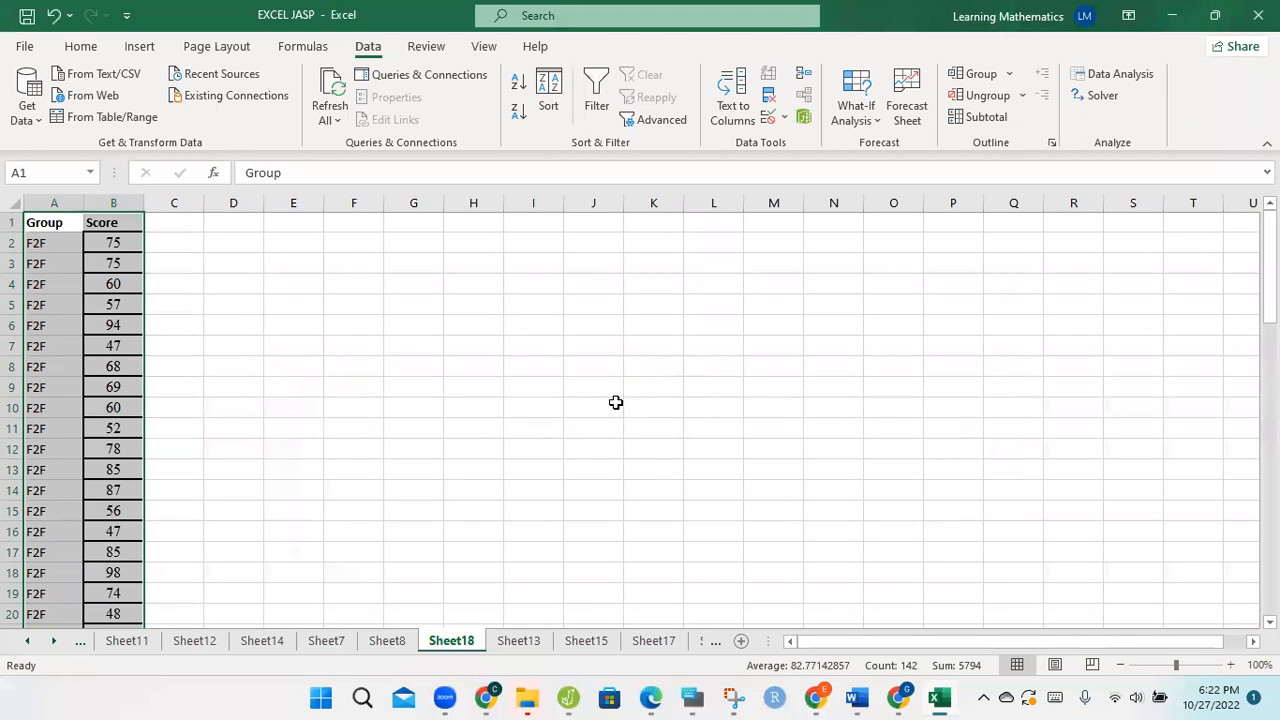
Step: Switch to JASP and open the EXCEL JASP CSV file from the Hypothesis Test folder
mouse_move(570, 698)
click(521, 624)
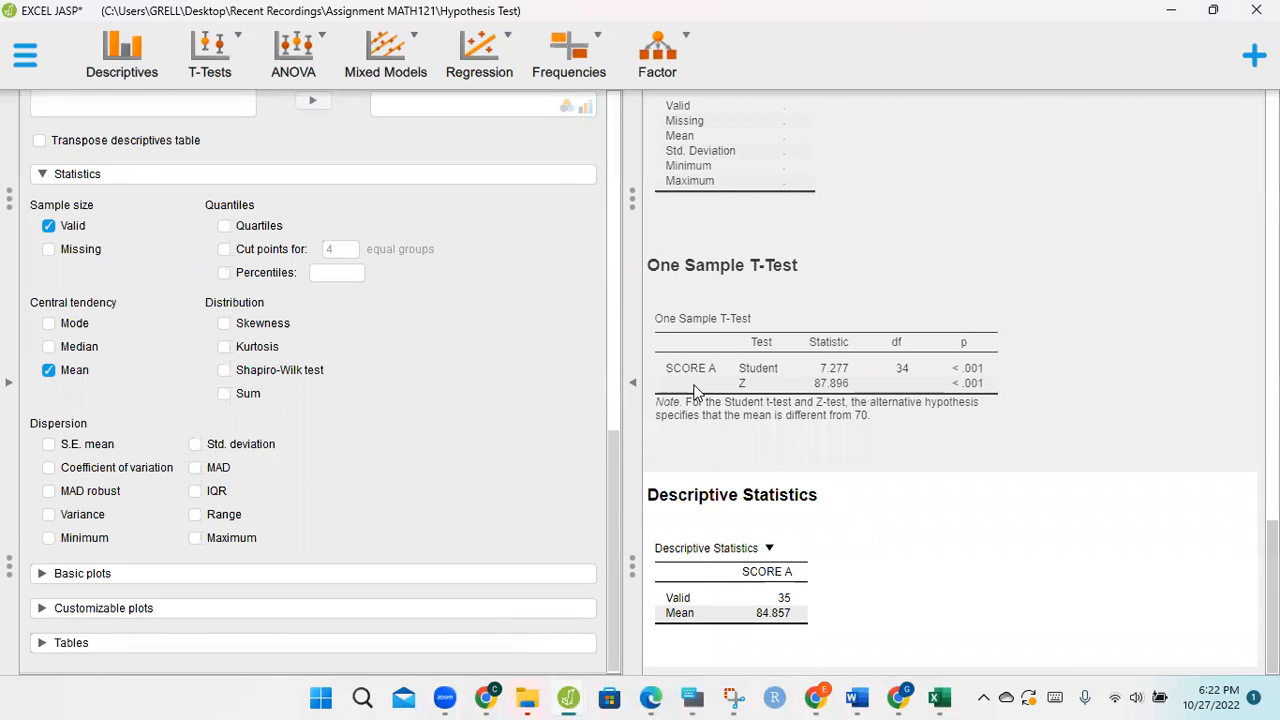
drag(617, 476, 620, 176)
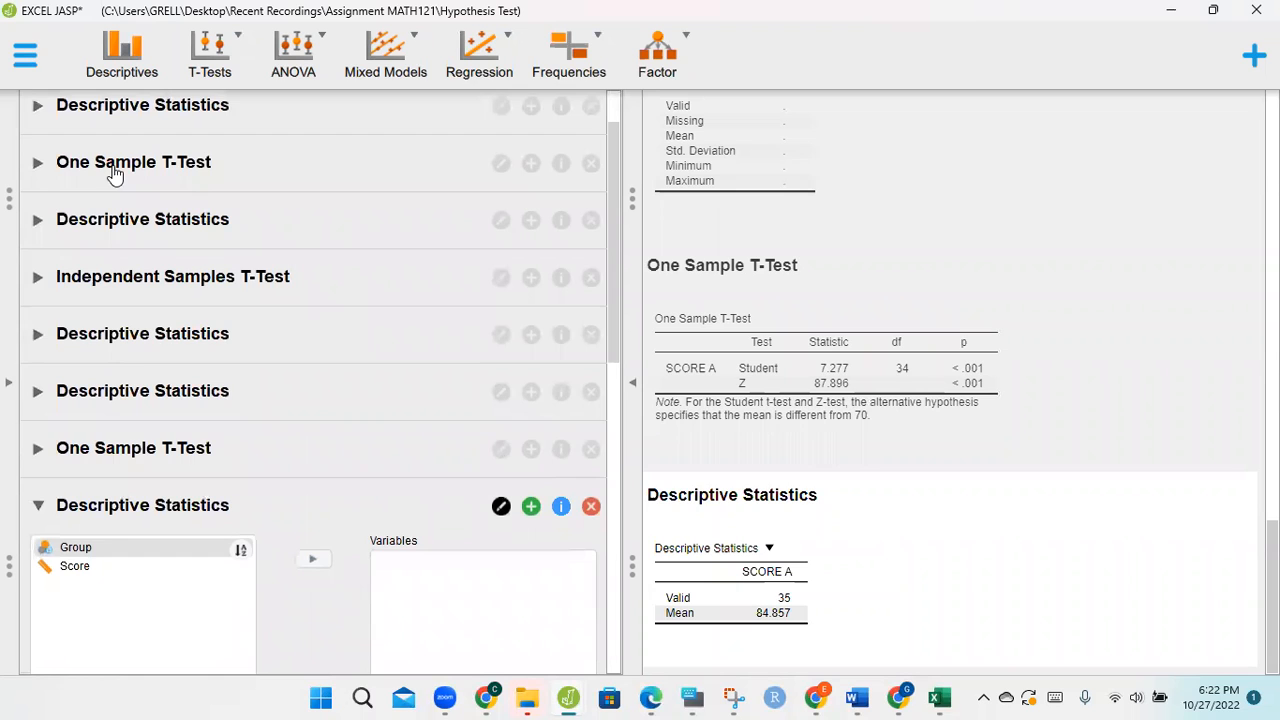
click(22, 53)
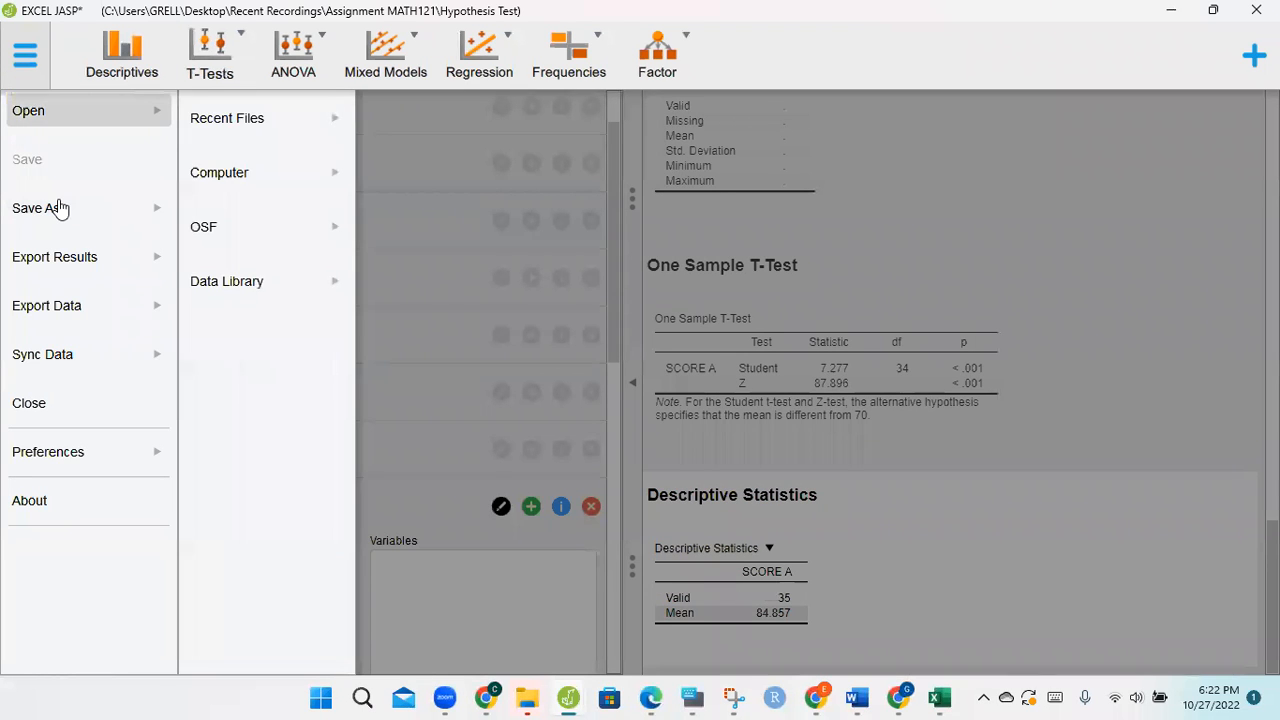
click(253, 178)
click(391, 160)
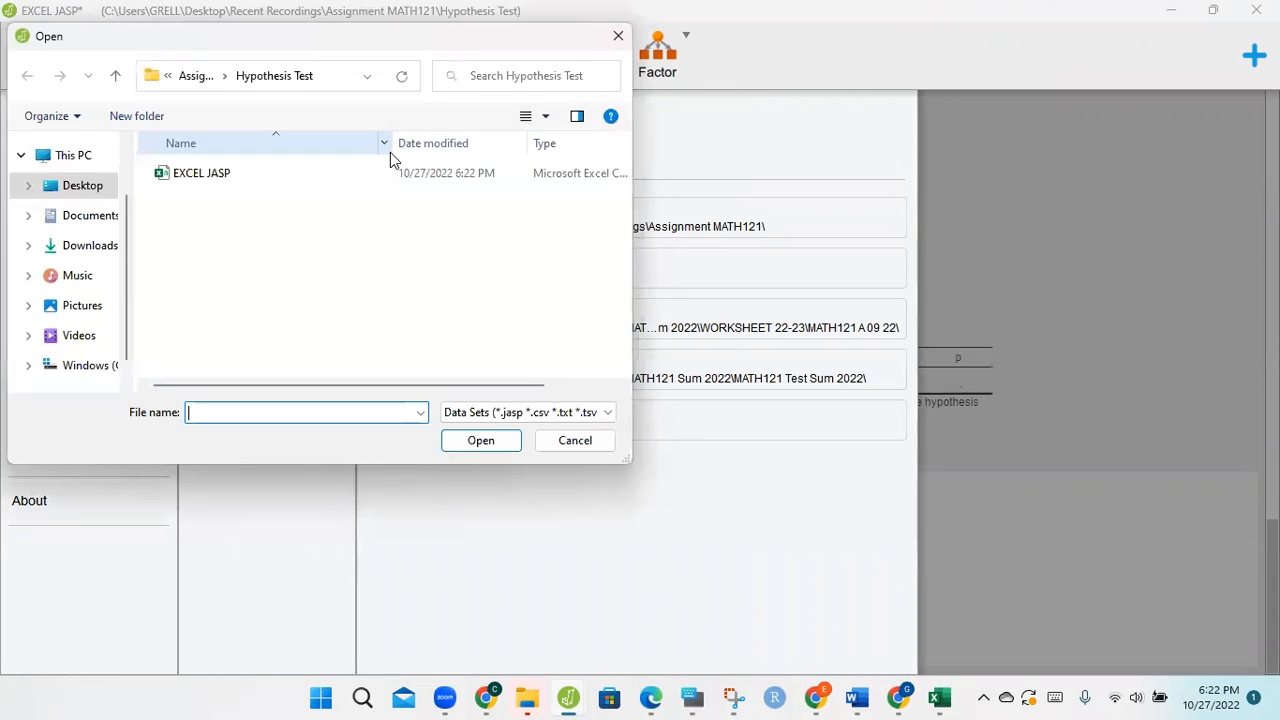
click(193, 175)
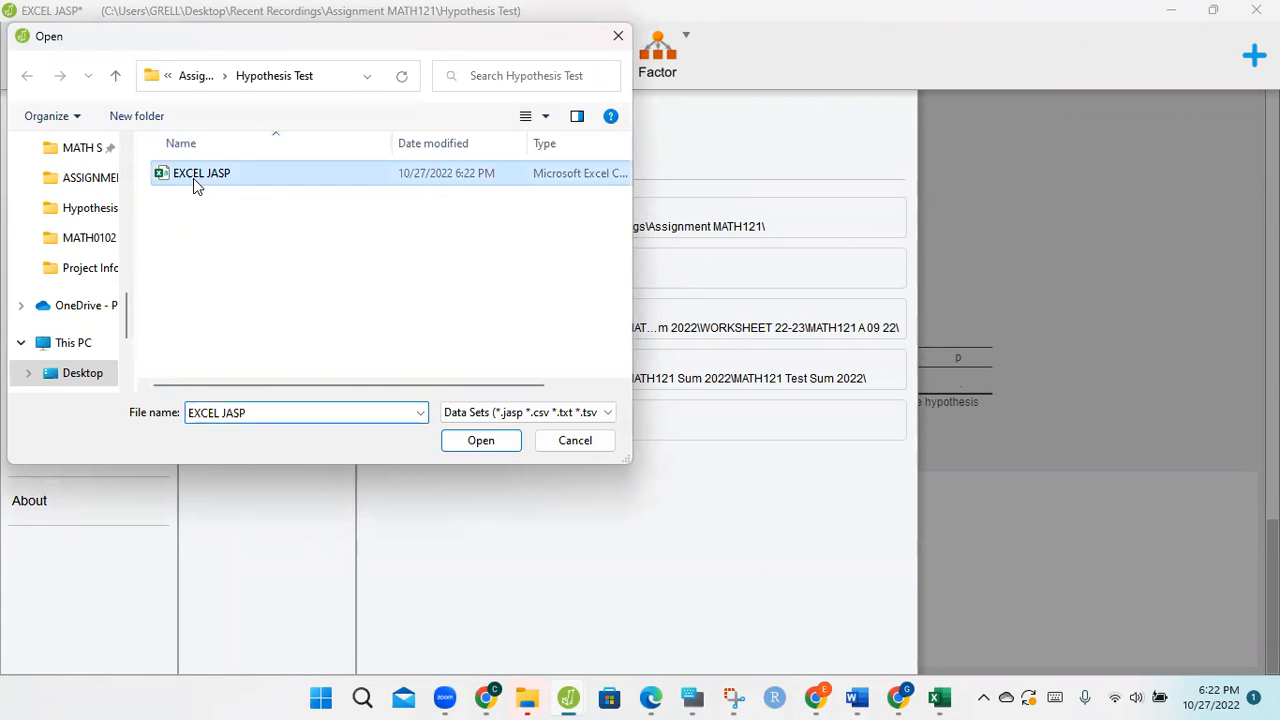
click(481, 441)
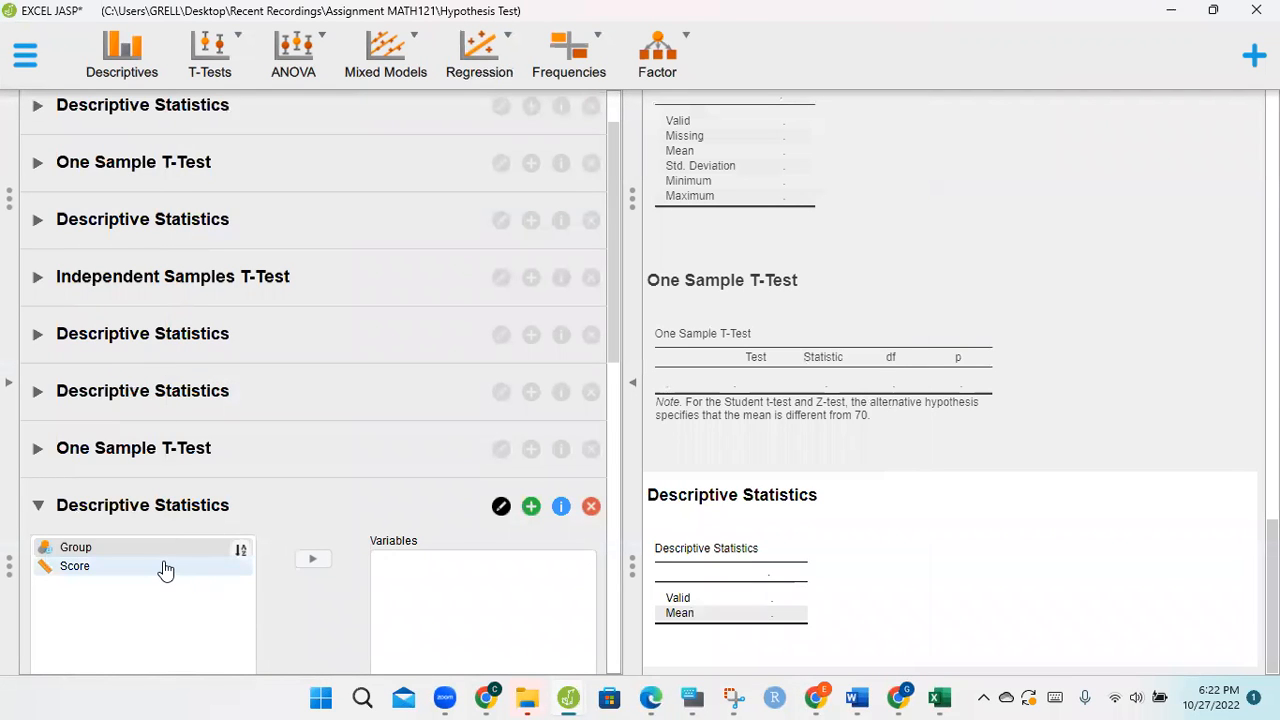
Step: Add a classical Independent Samples T-Test analysis for the opened data
drag(617, 322, 614, 263)
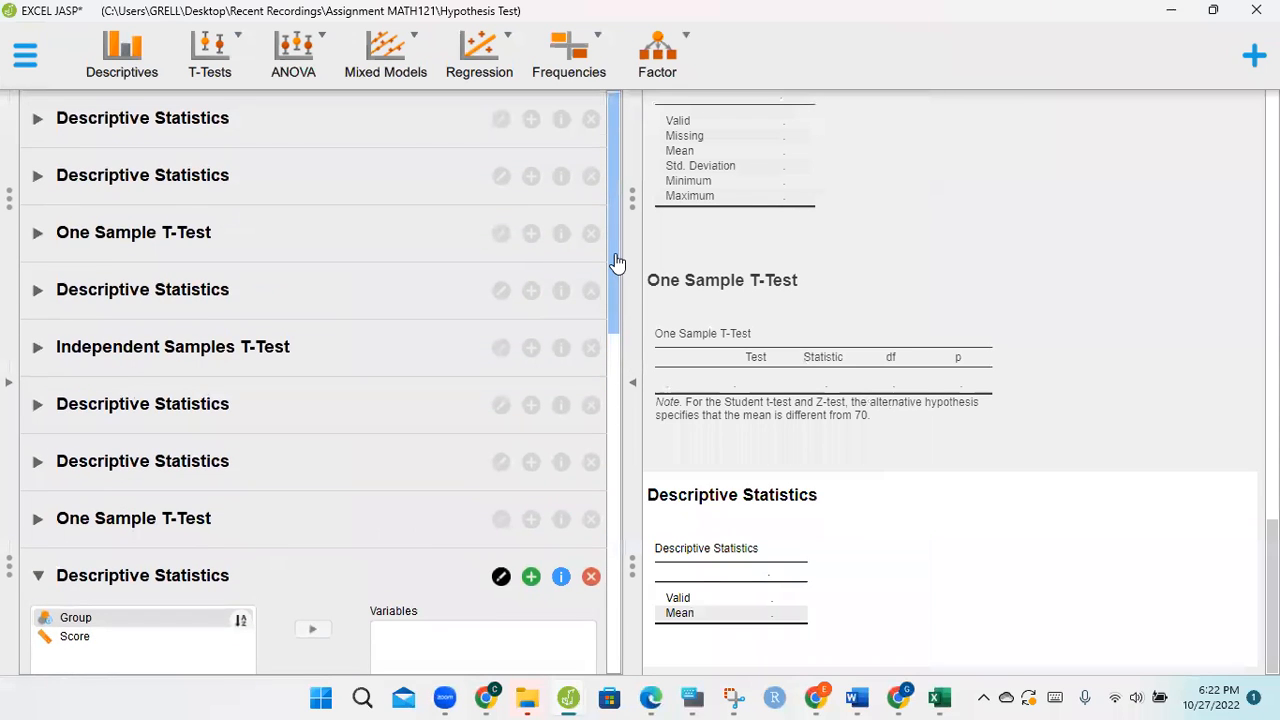
click(240, 47)
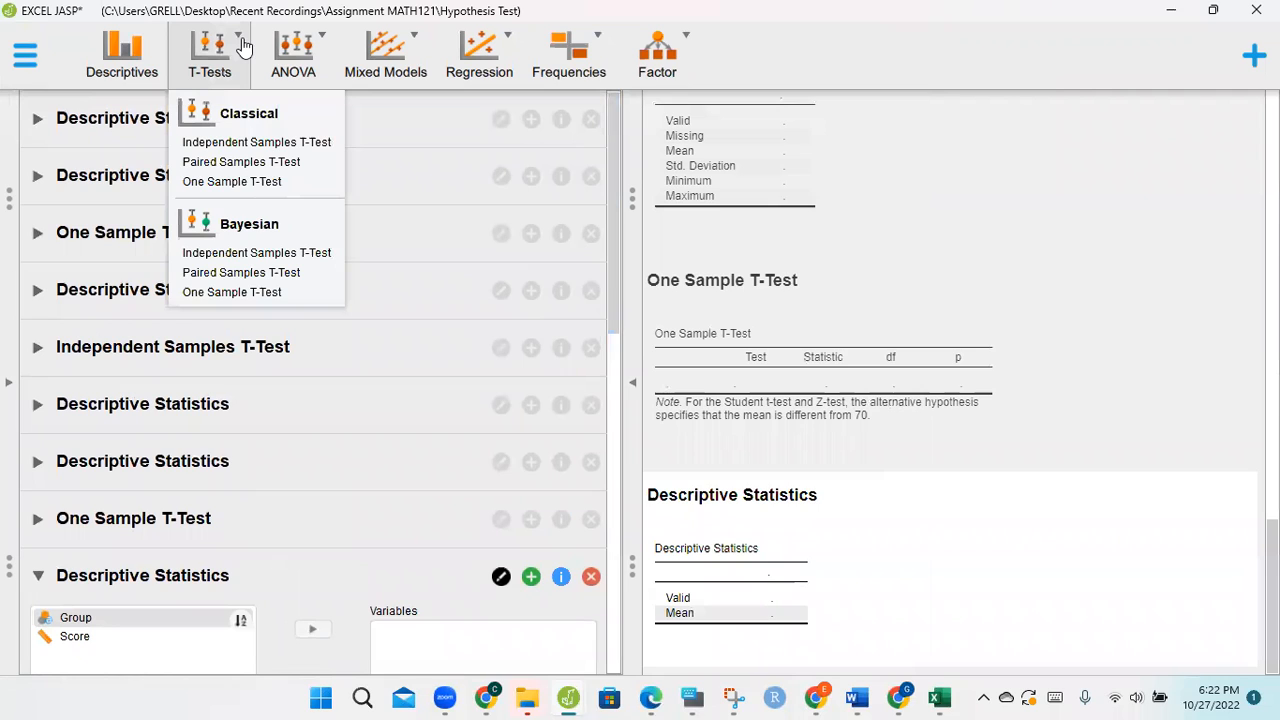
click(229, 146)
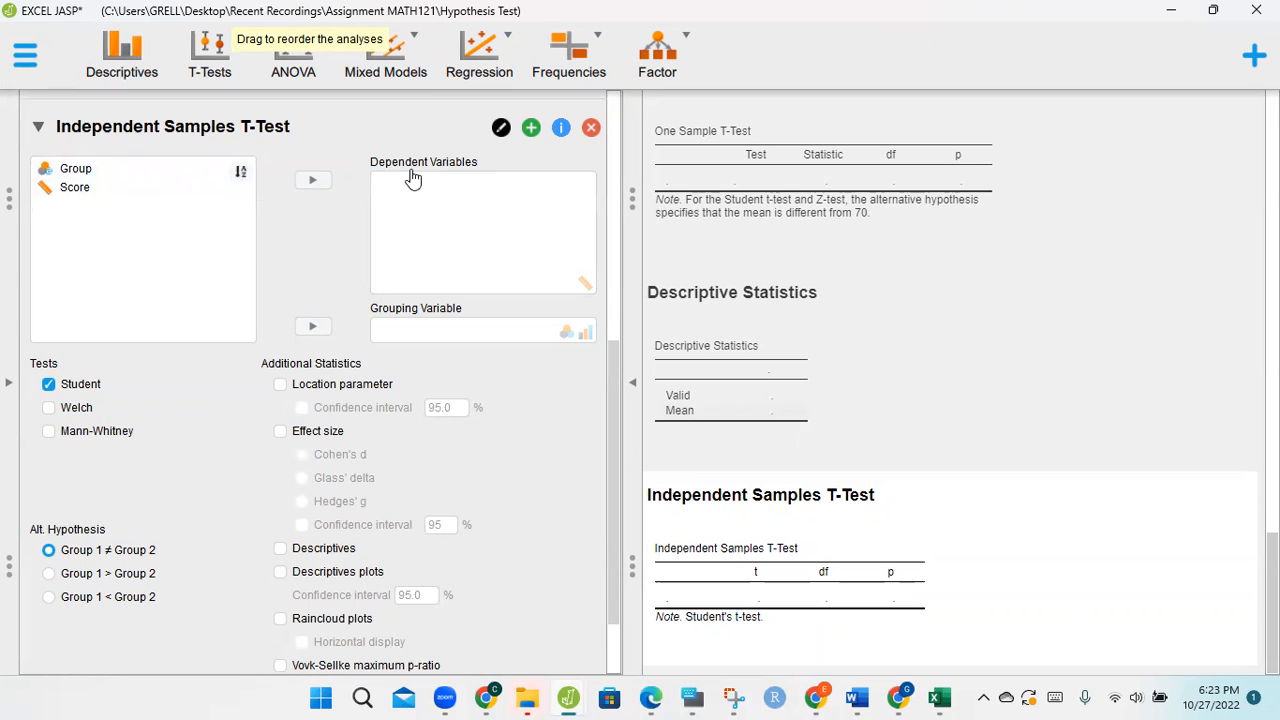
Step: Assign Score as the dependent variable and Group as the grouping variable, and set the alternative hypothesis to Group 1 < Group 2
click(76, 189)
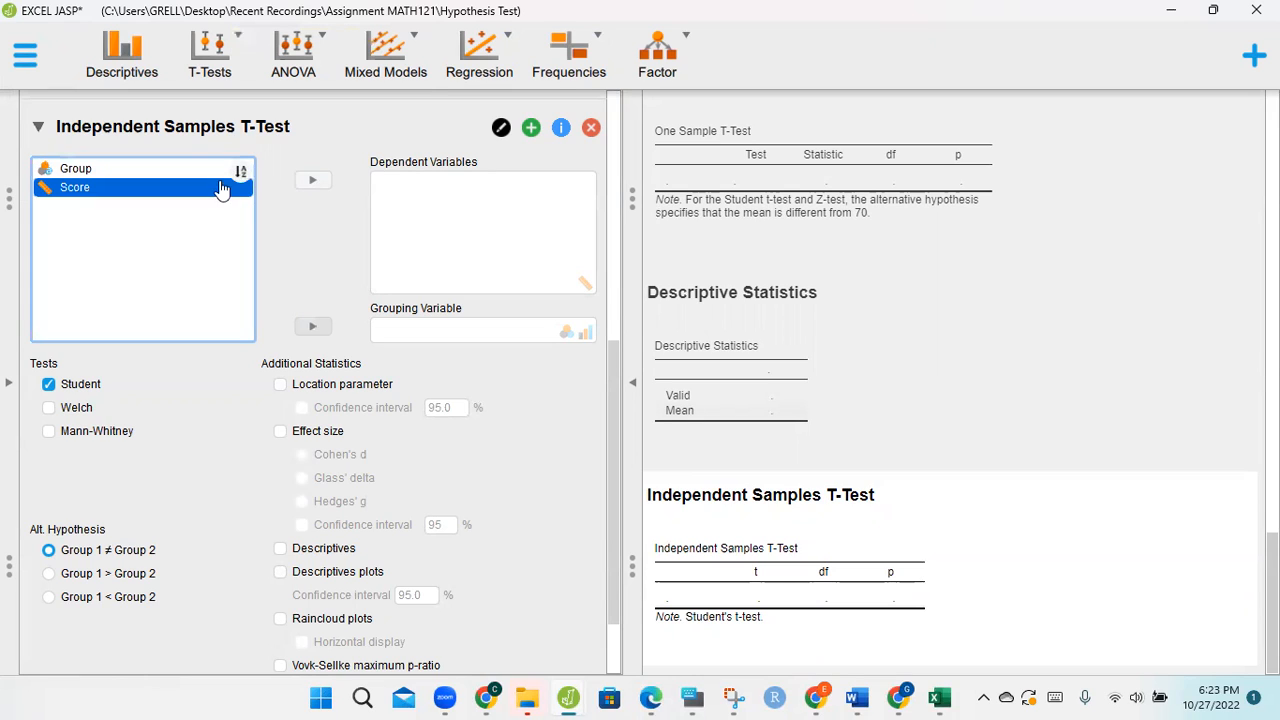
click(306, 186)
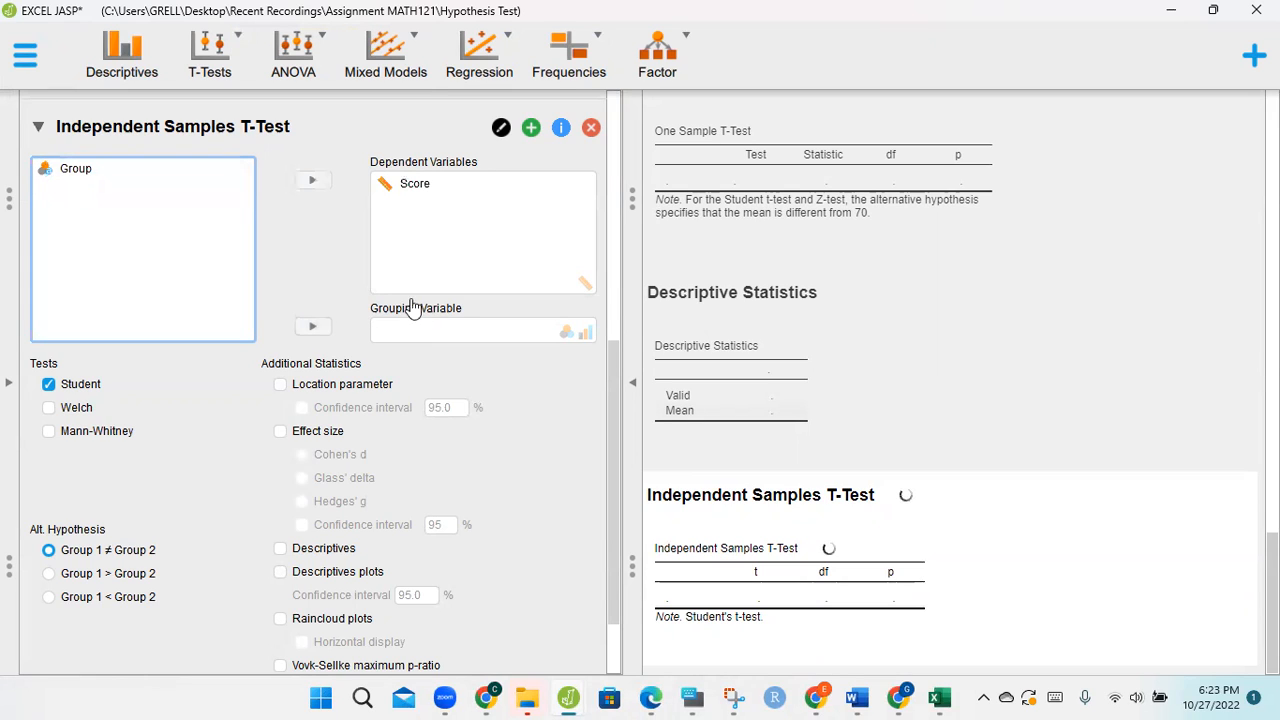
click(86, 176)
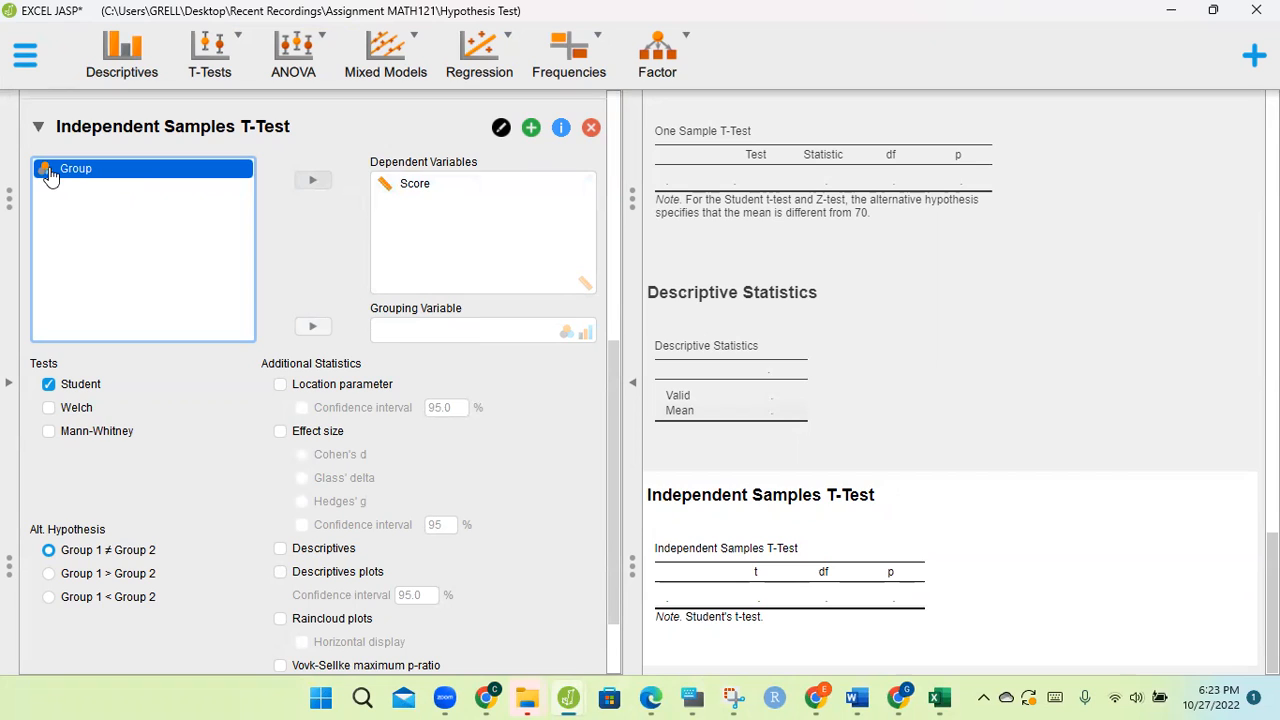
click(314, 328)
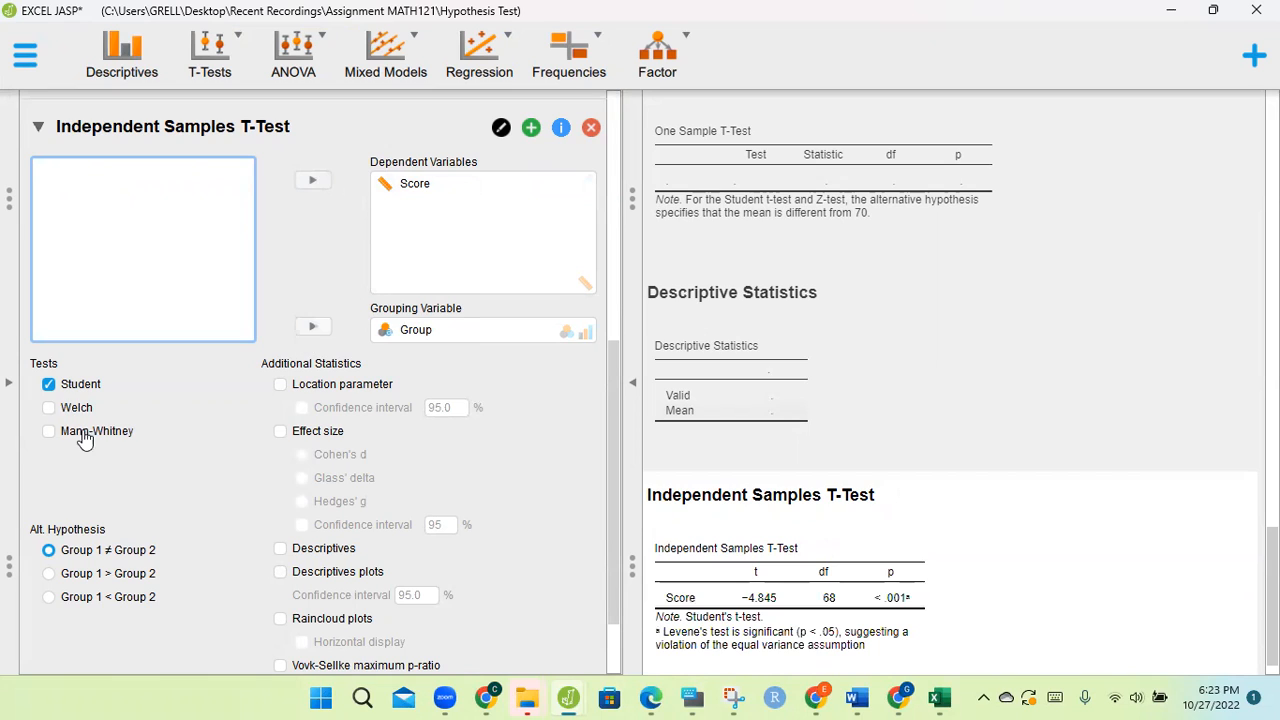
click(63, 596)
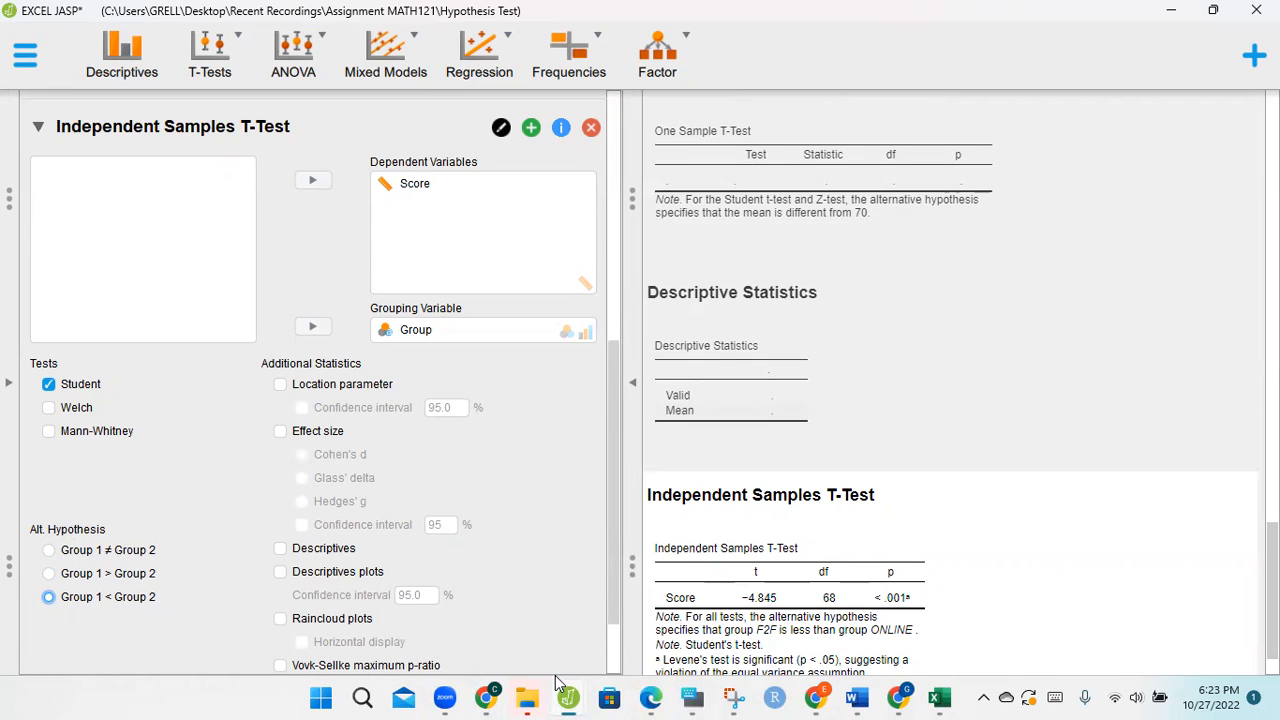
Step: Check the hypotheses in the MATH121E document in Word and the group order on Sheet18 in Excel, and return to JASP
click(857, 697)
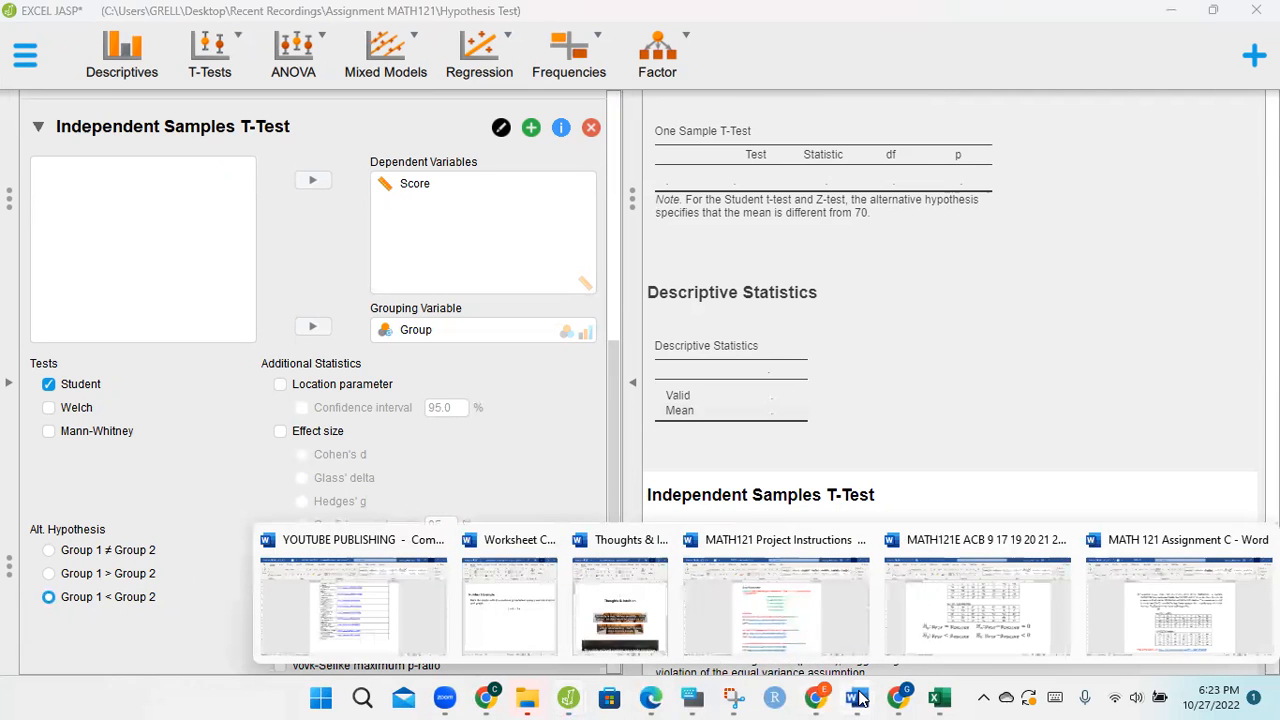
click(965, 626)
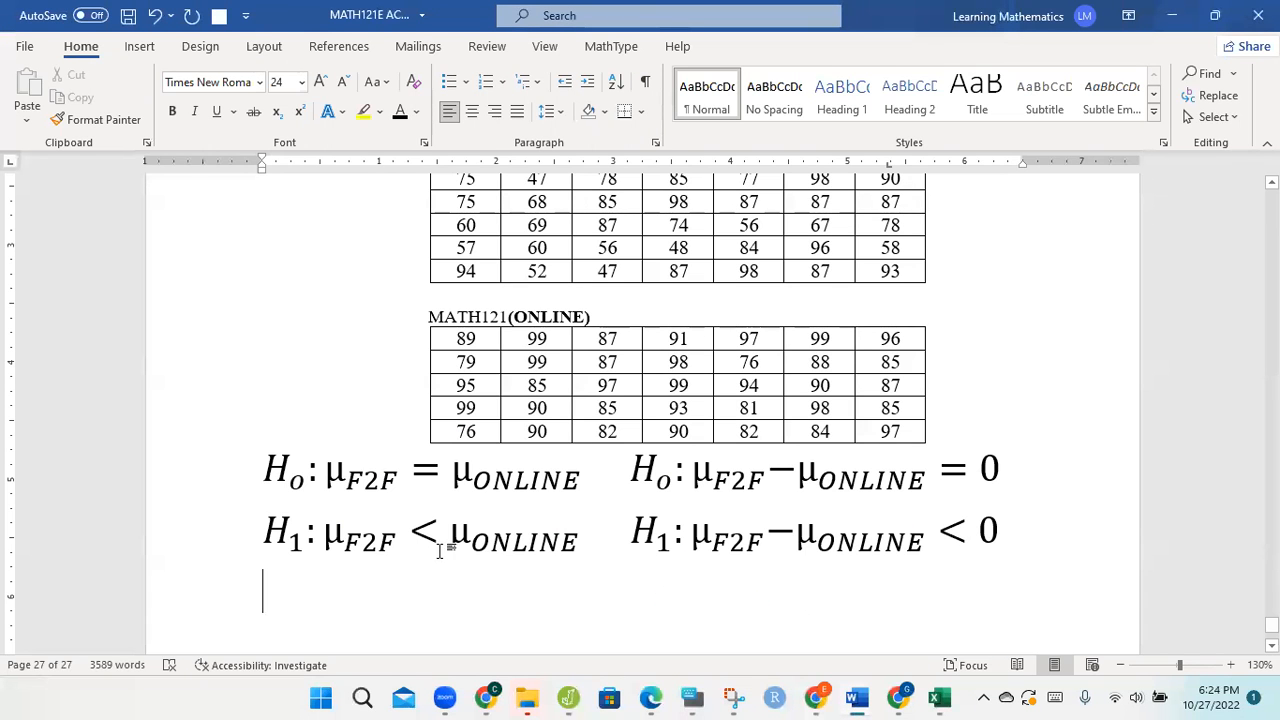
click(437, 549)
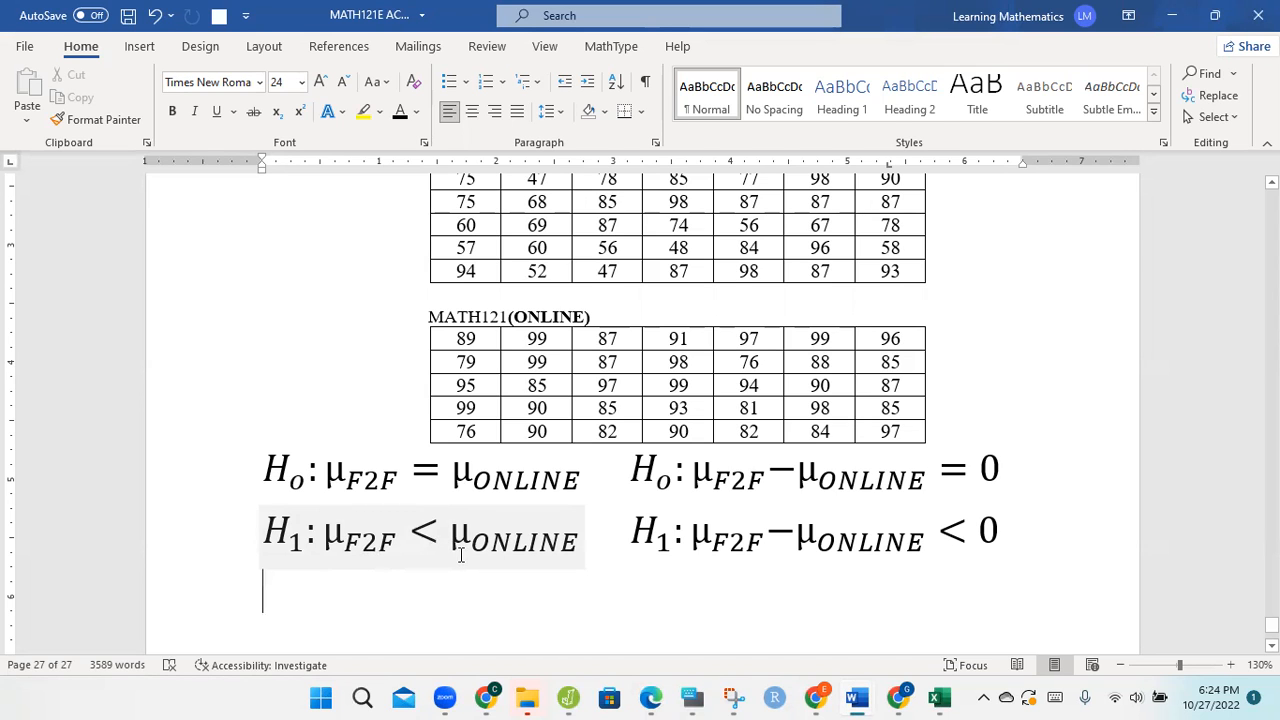
click(938, 697)
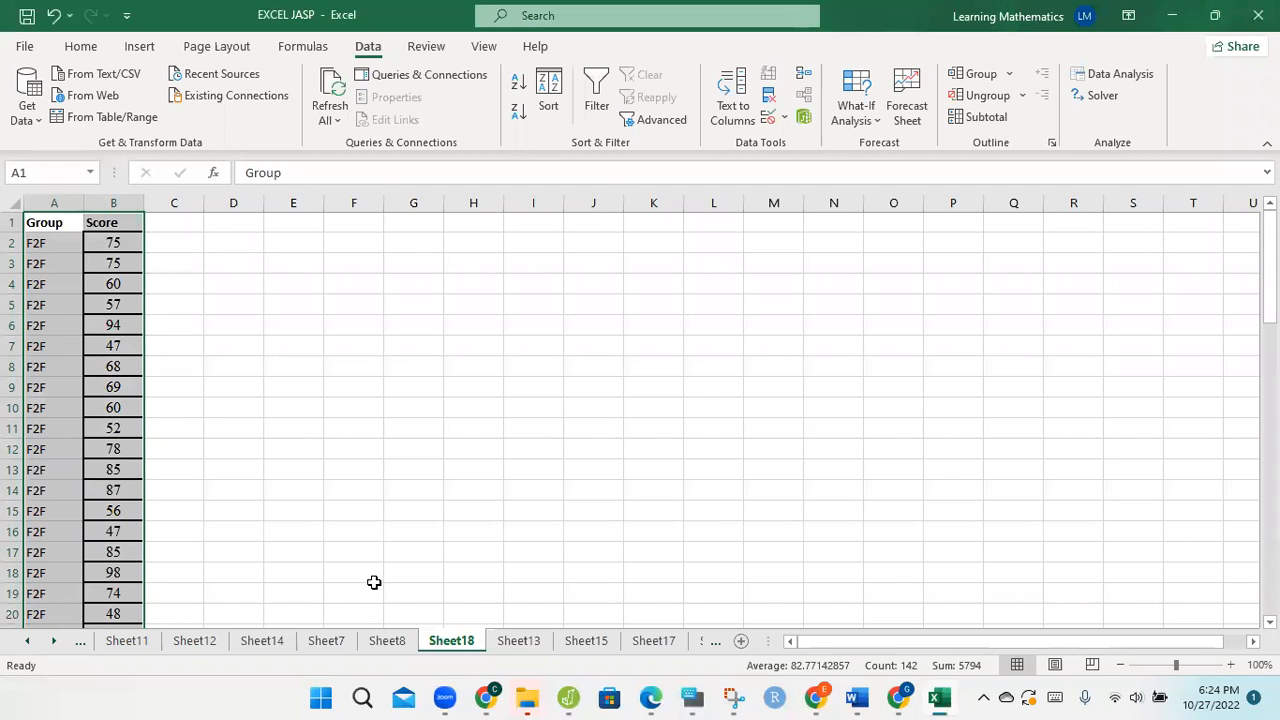
click(1170, 16)
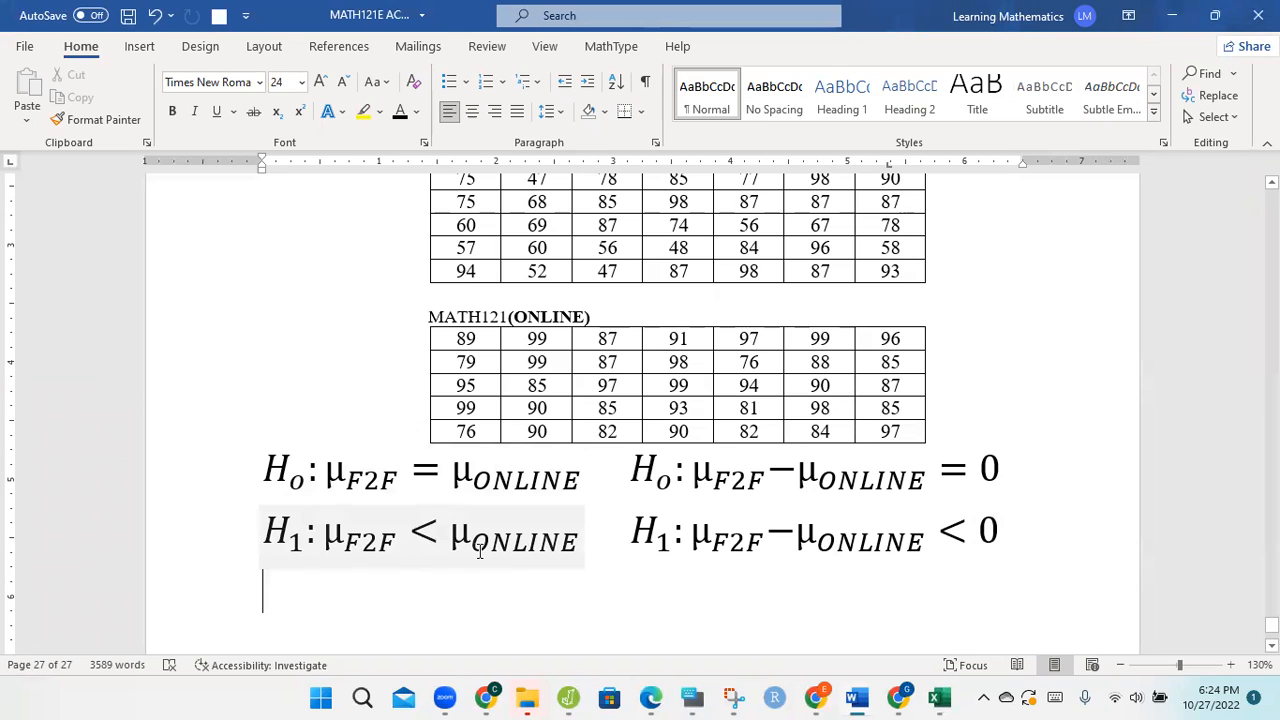
click(1172, 15)
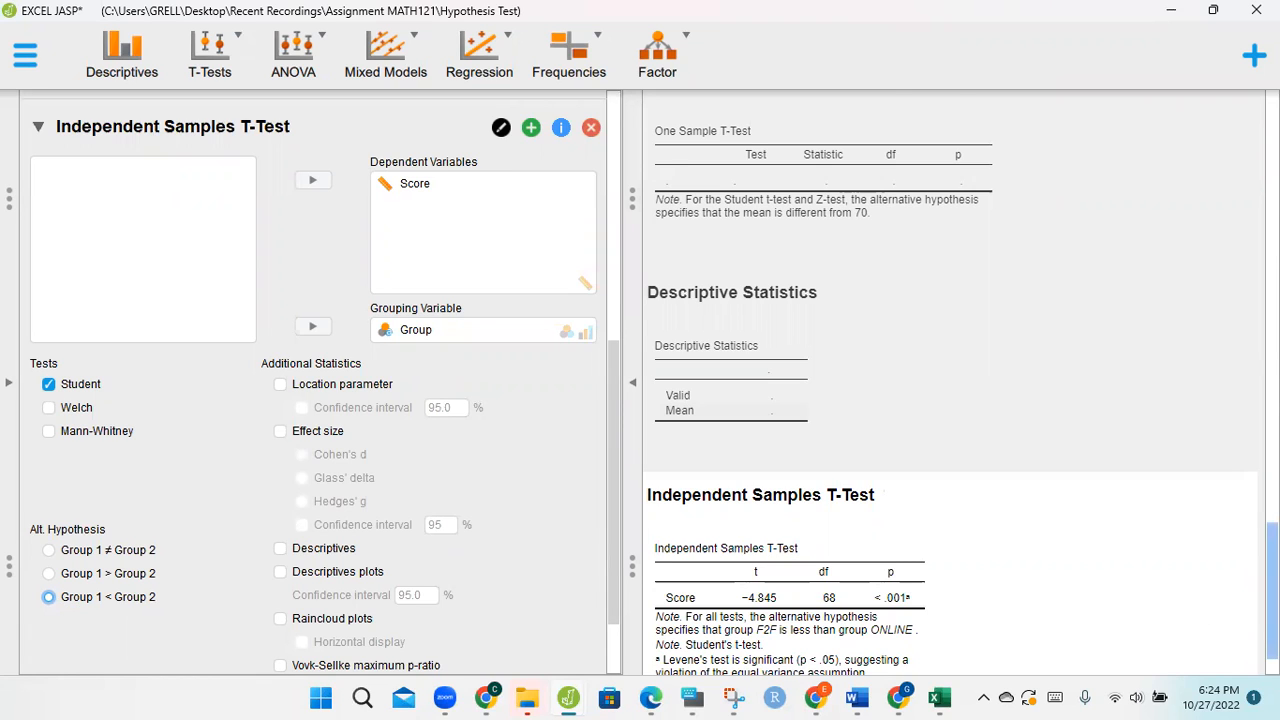
Step: Compare the Independent Samples T-Test output in JASP with the significance level guidance in the P-value procedure in Edge
scroll(950, 400, down, 1)
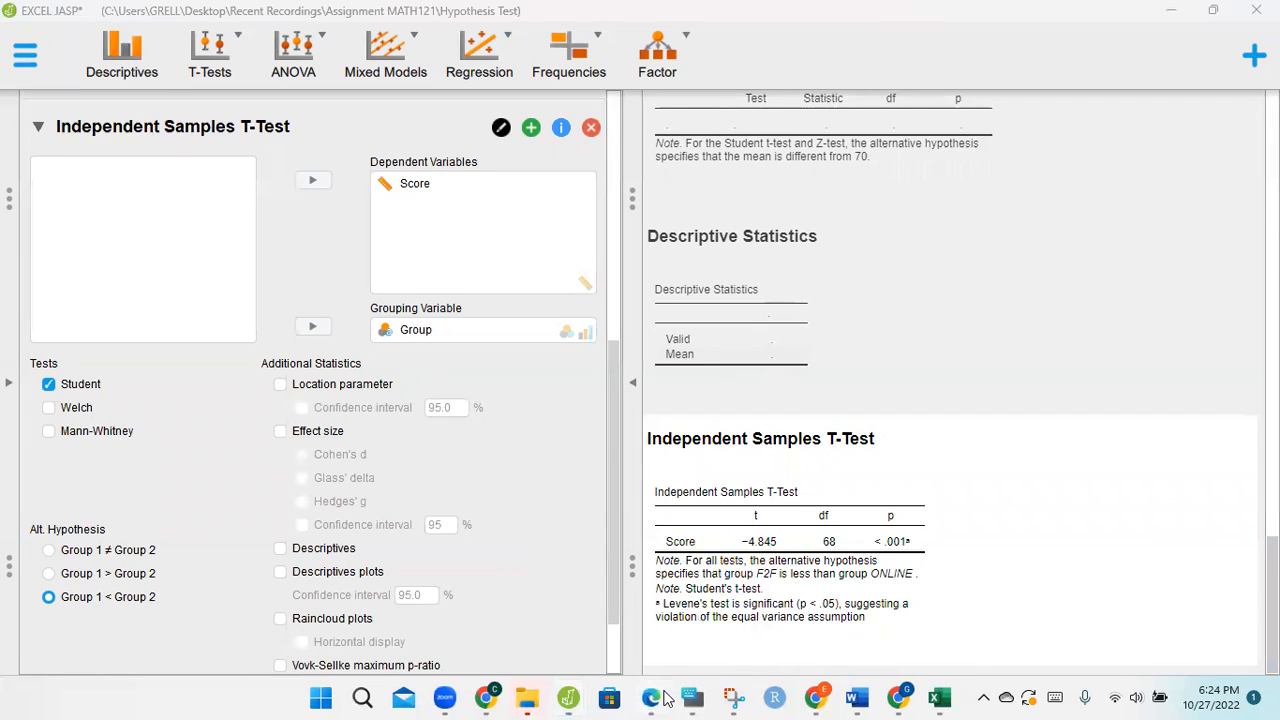
click(665, 697)
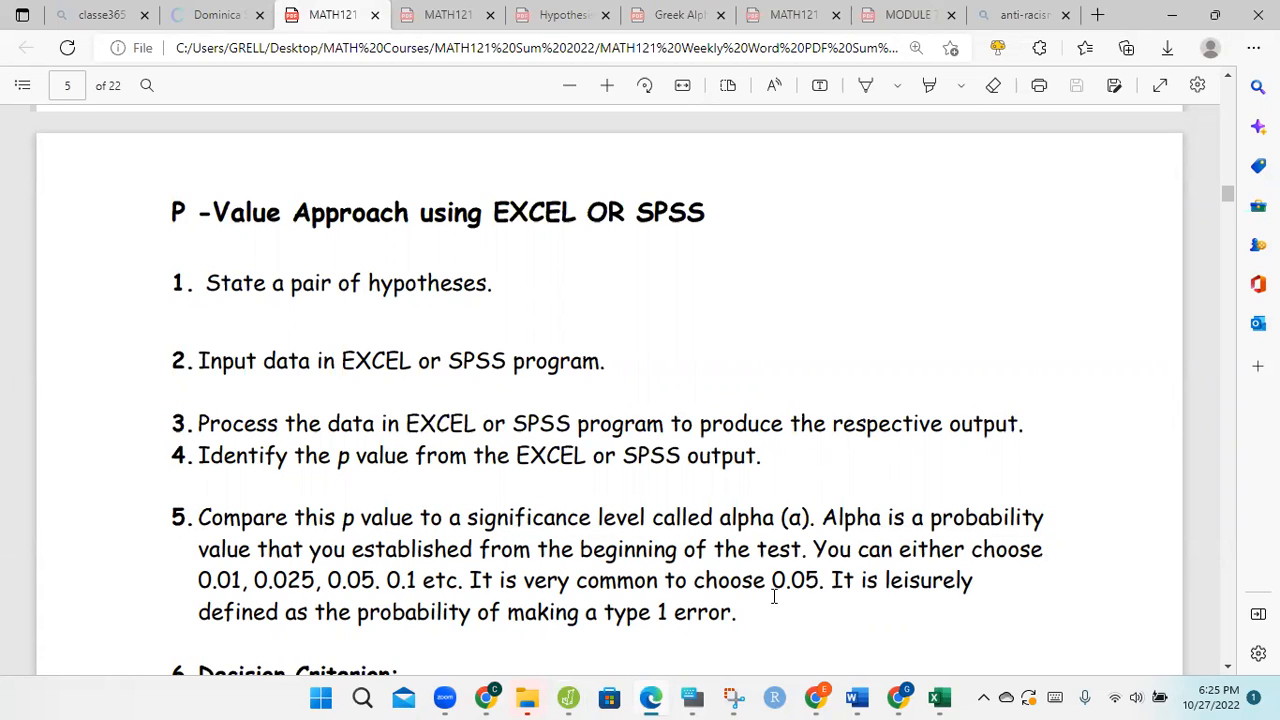
click(568, 697)
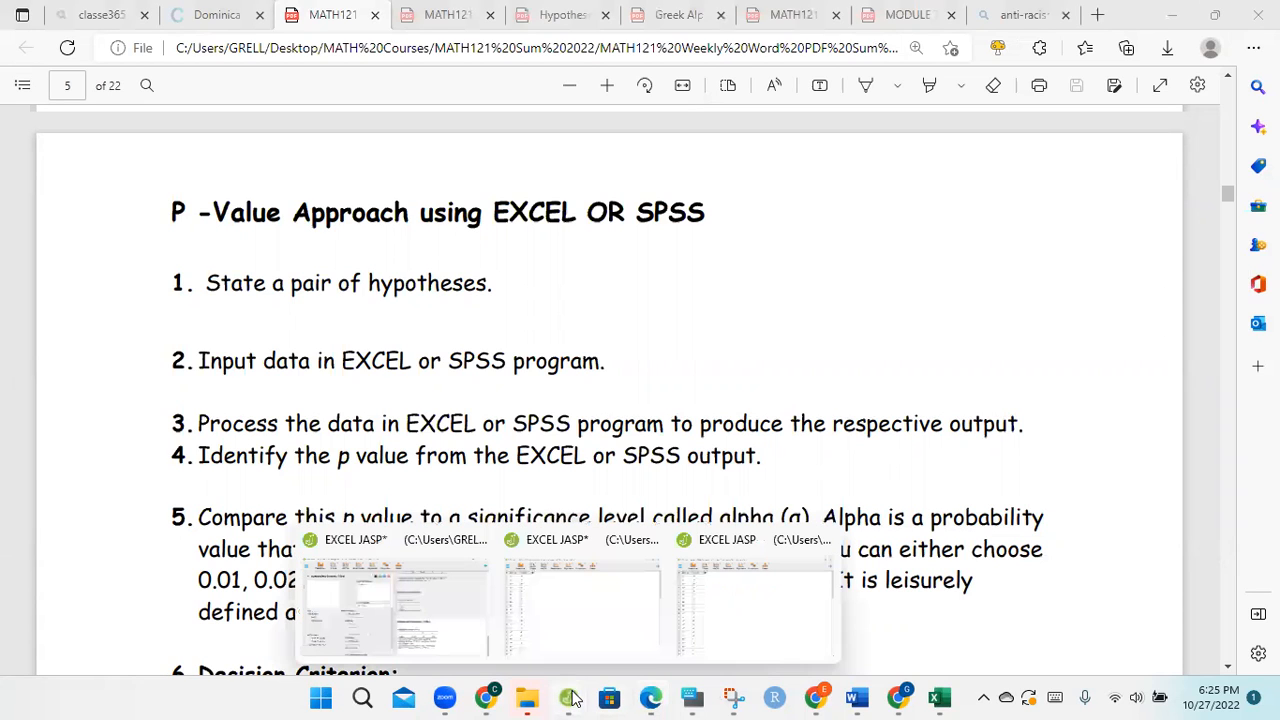
click(452, 624)
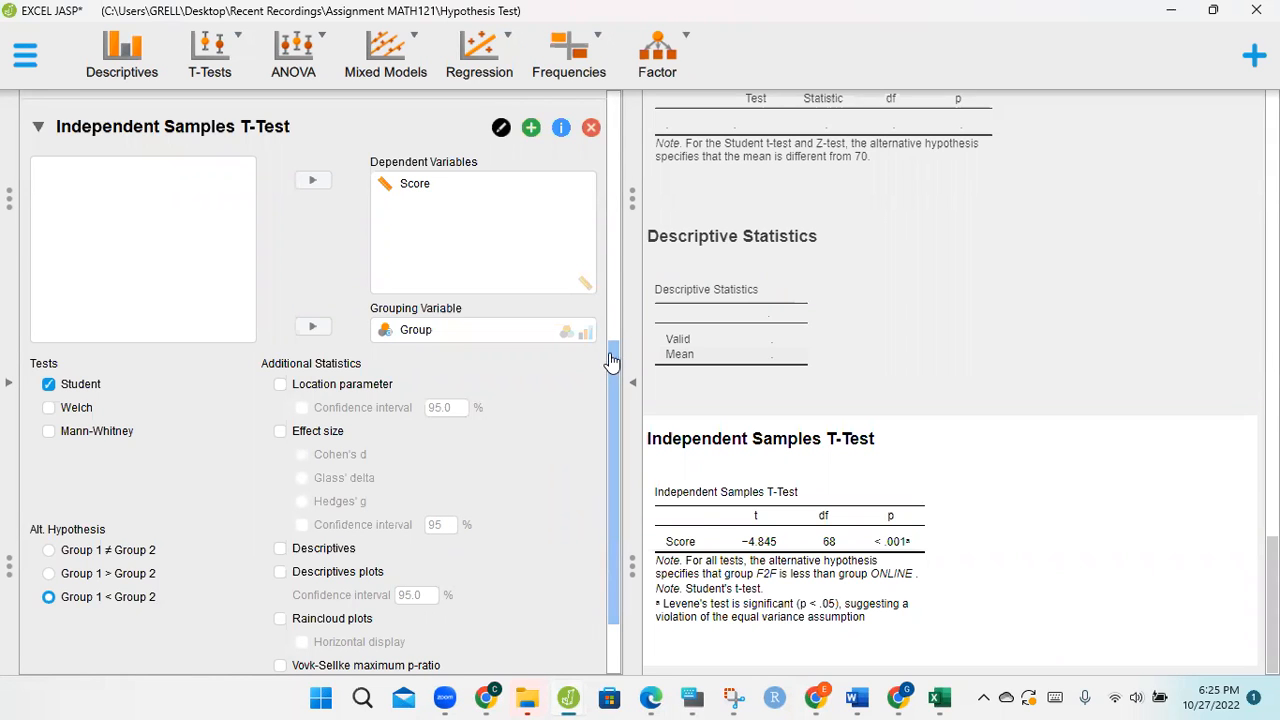
Step: Look through the remaining t-test options in JASP, and read the decision criterion of the P-value procedure in Edge
drag(610, 366, 610, 403)
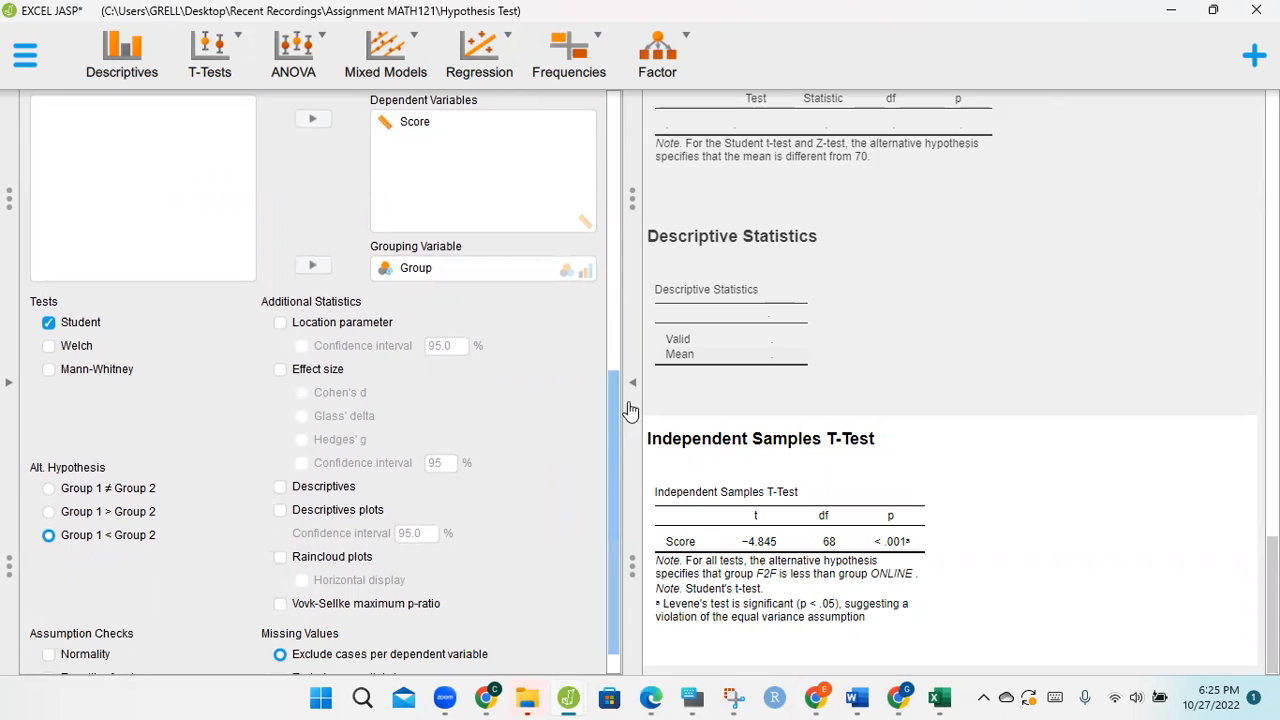
drag(610, 432, 608, 604)
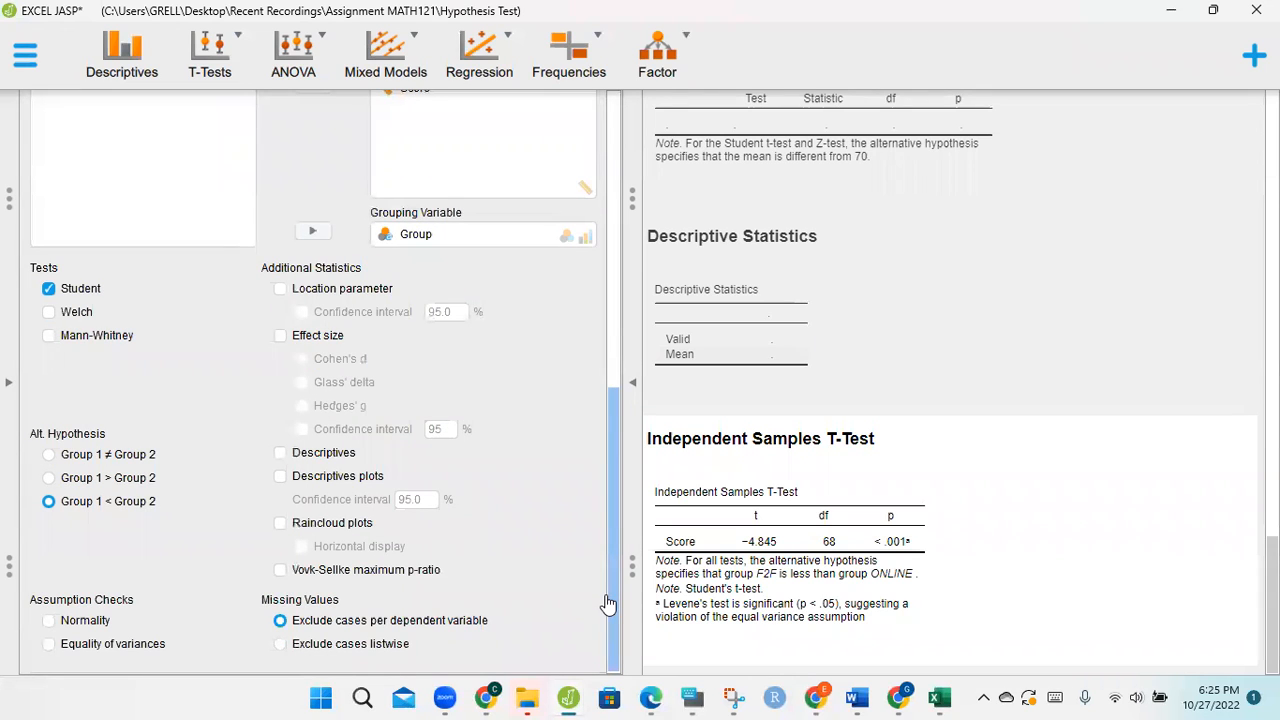
click(1172, 11)
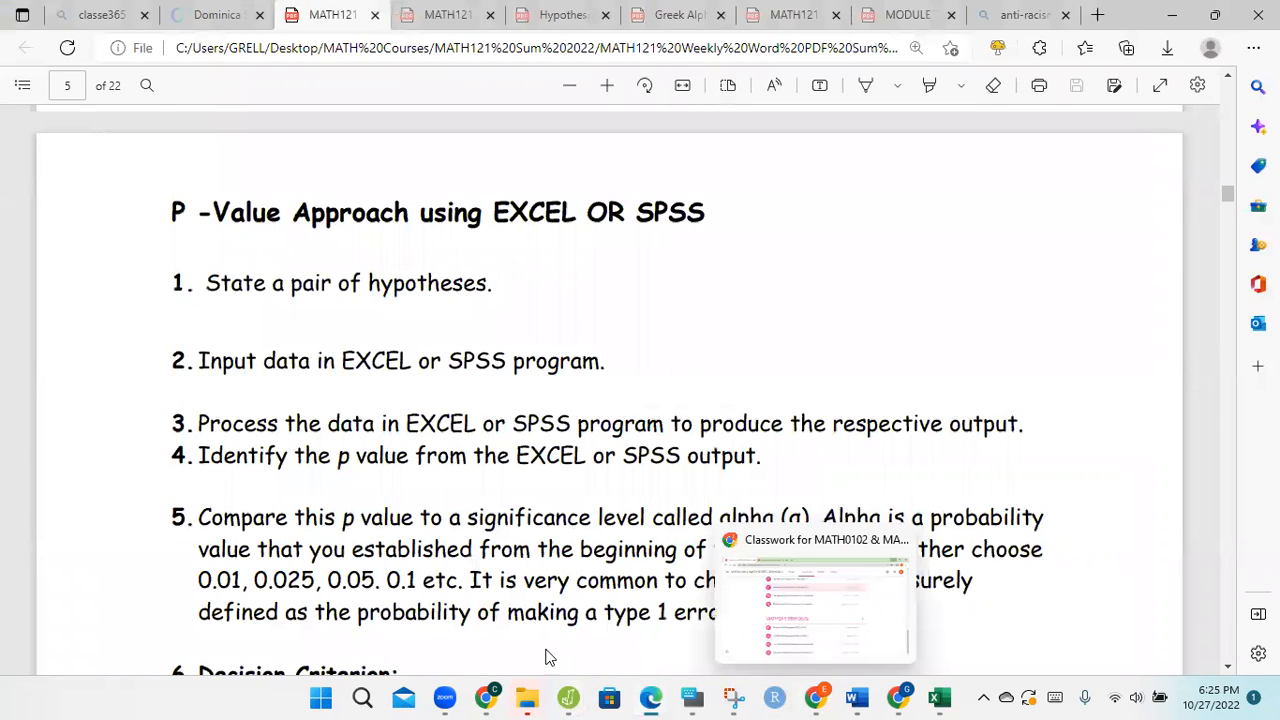
click(1229, 667)
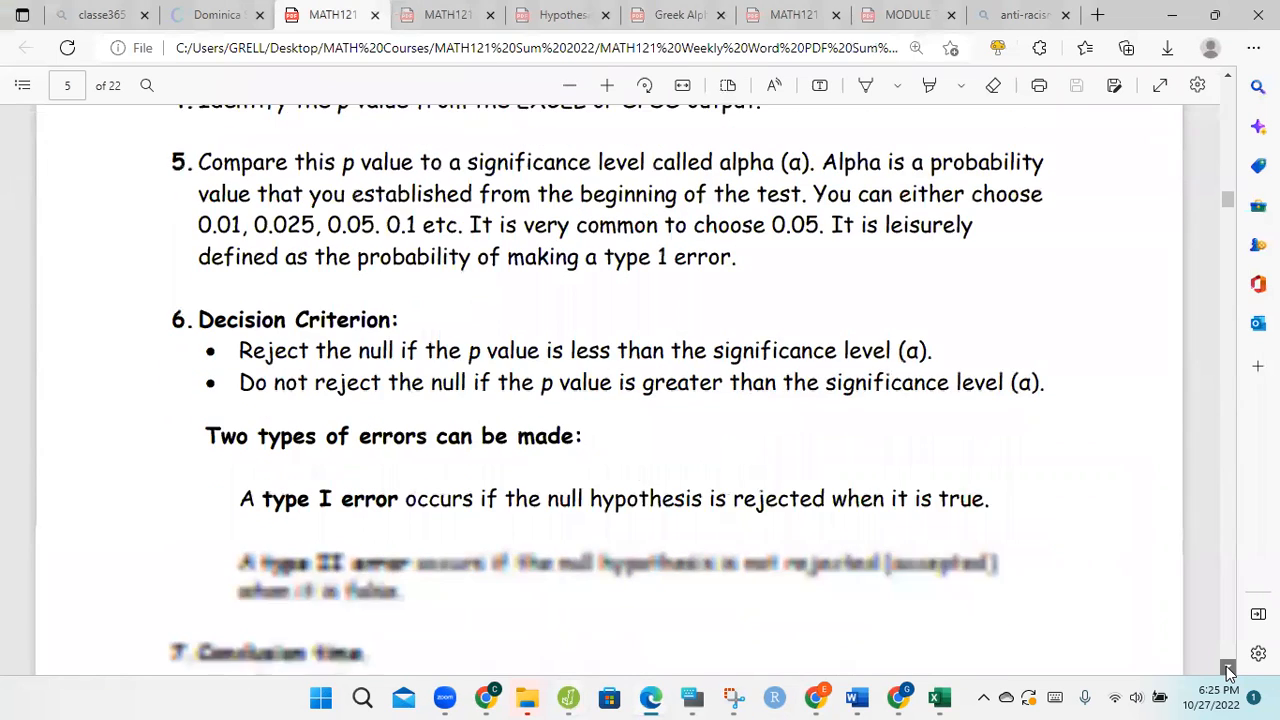
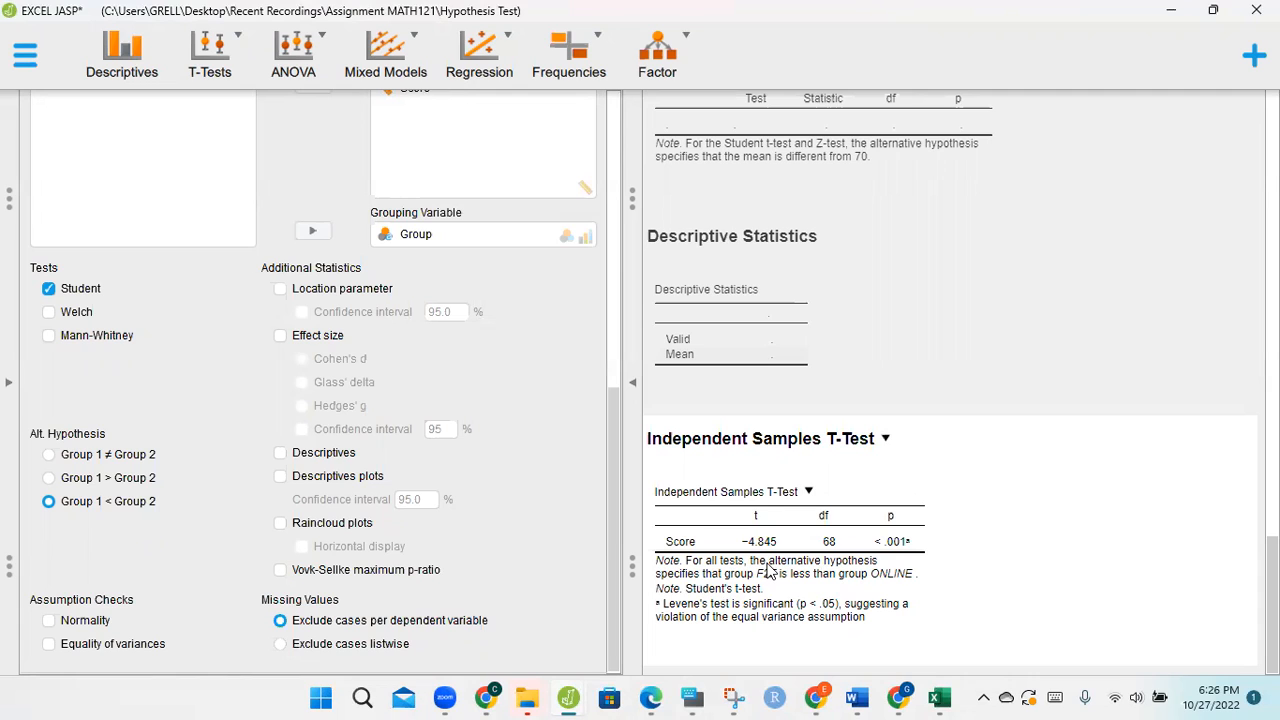
Step: Copy the Independent Samples T-Test table from the JASP results and minimize JASP
click(809, 493)
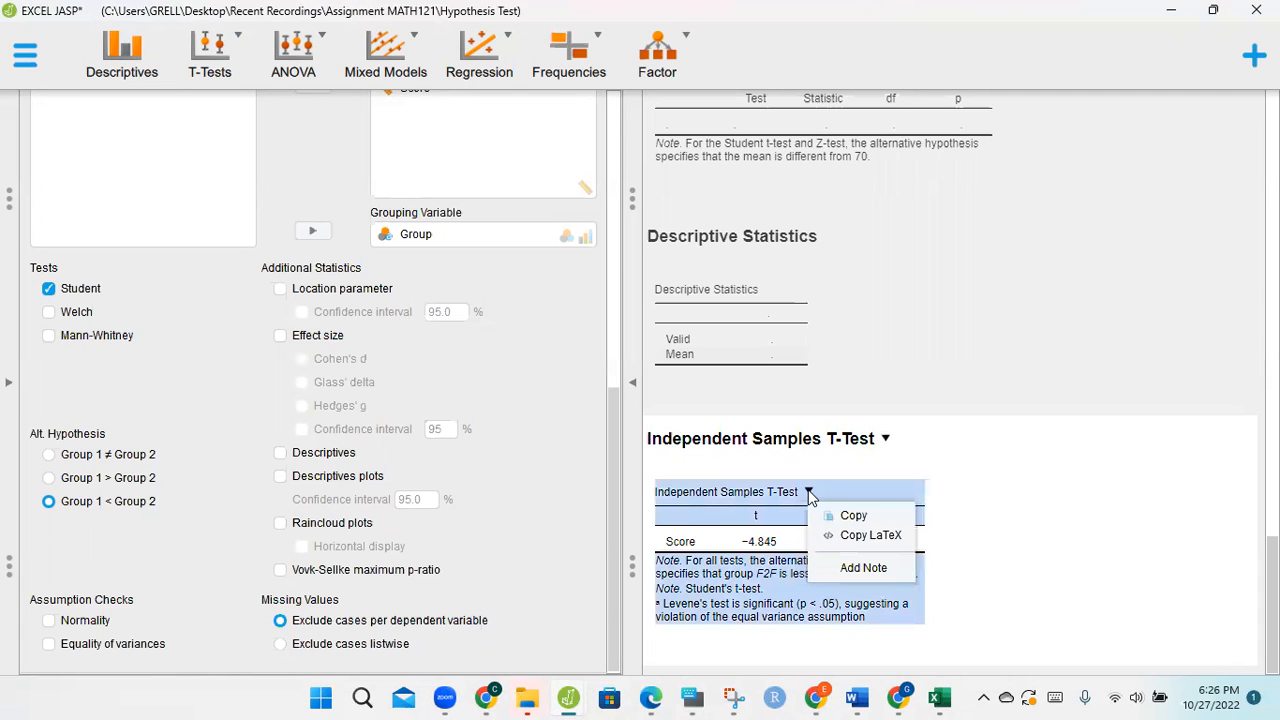
click(853, 515)
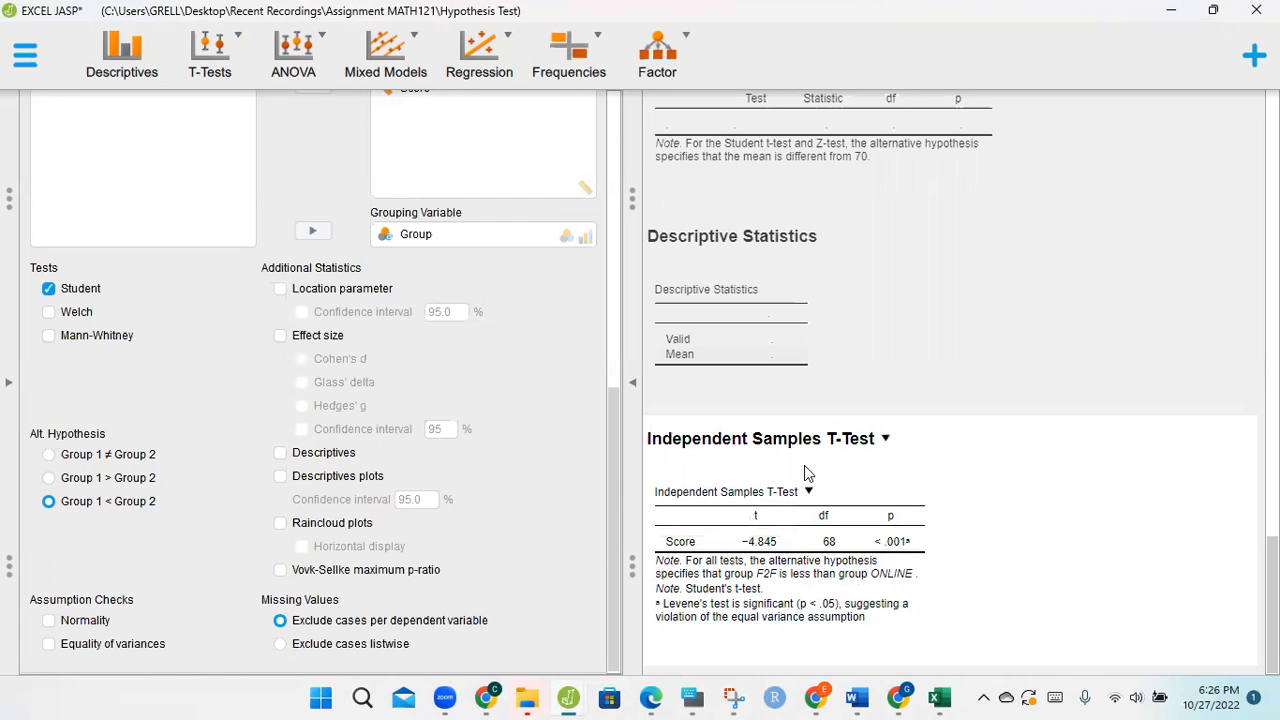
click(811, 494)
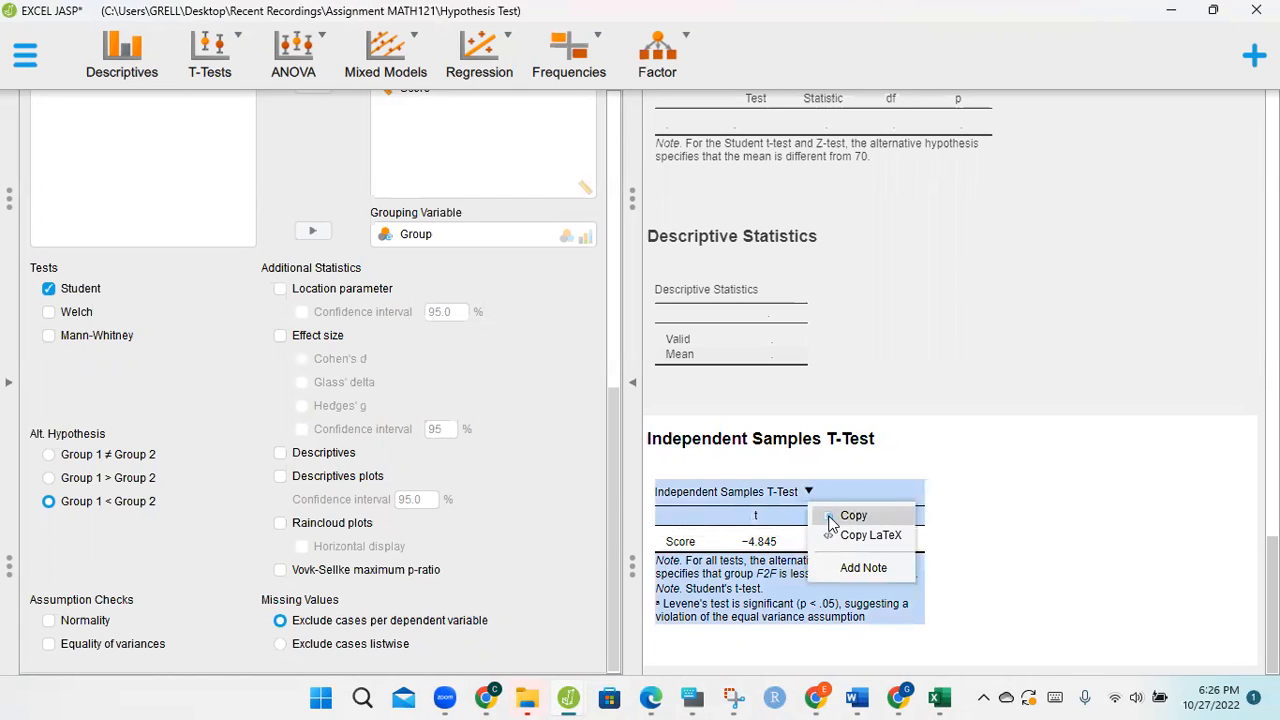
click(829, 516)
click(1173, 18)
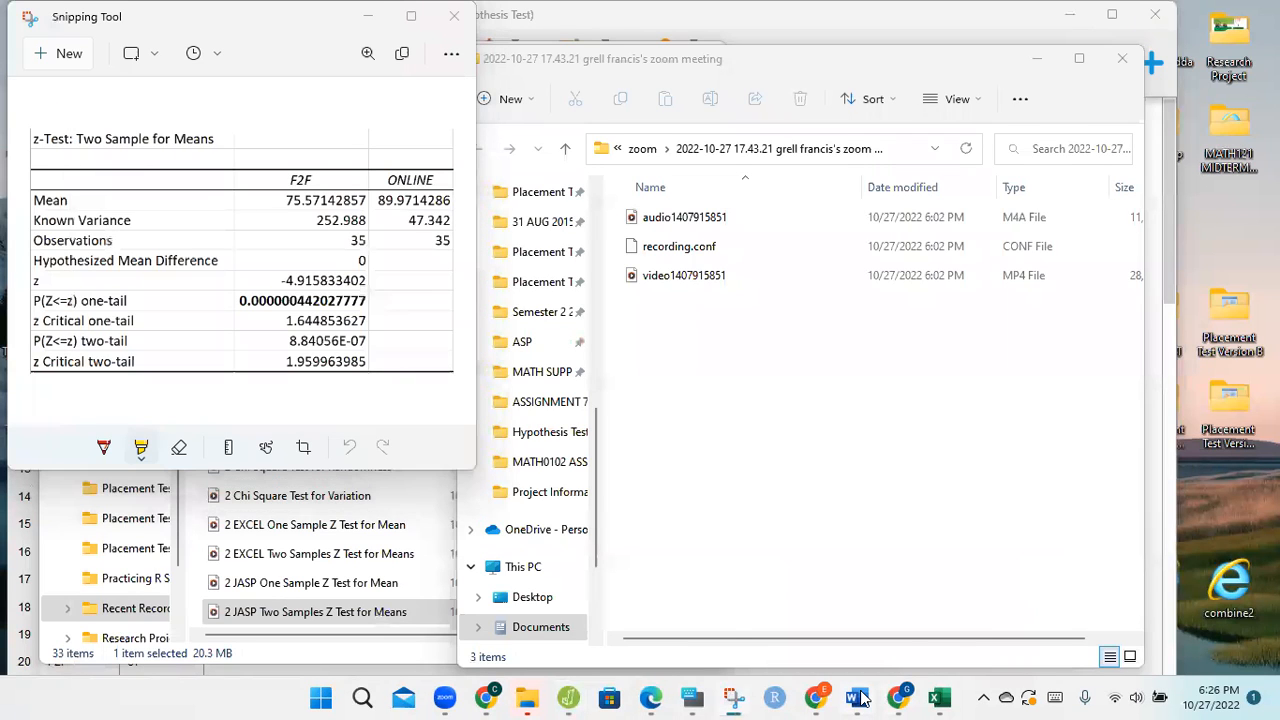
Step: Paste the t-test table into a new text box about 2.16" high and 7.33" wide below the hypotheses in the MATH121E Word document
mouse_move(862, 697)
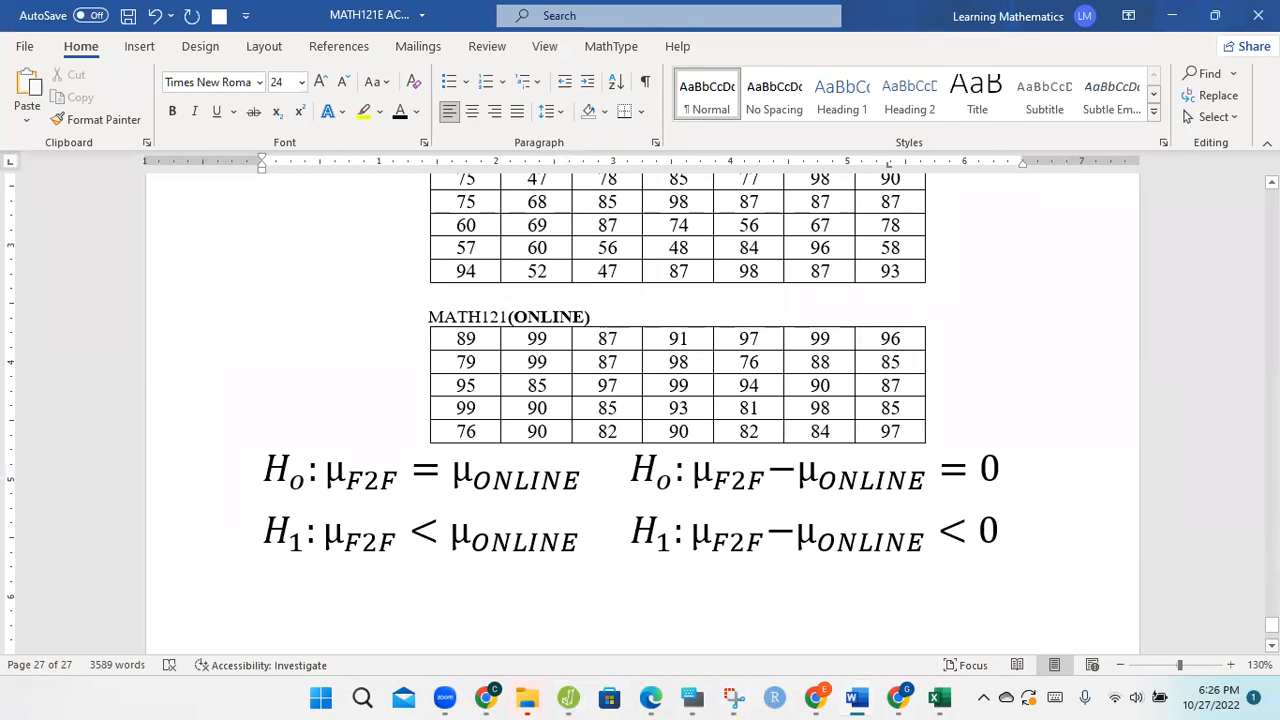
scroll(1061, 577, down, 5)
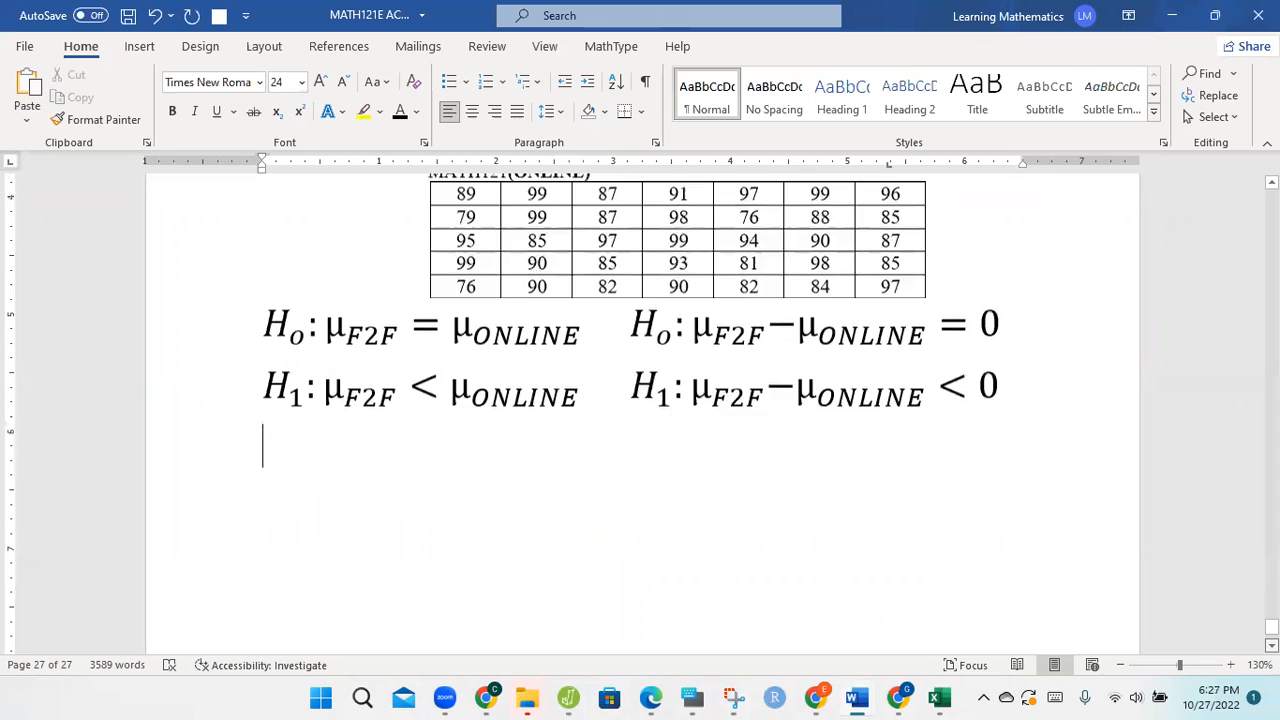
click(140, 50)
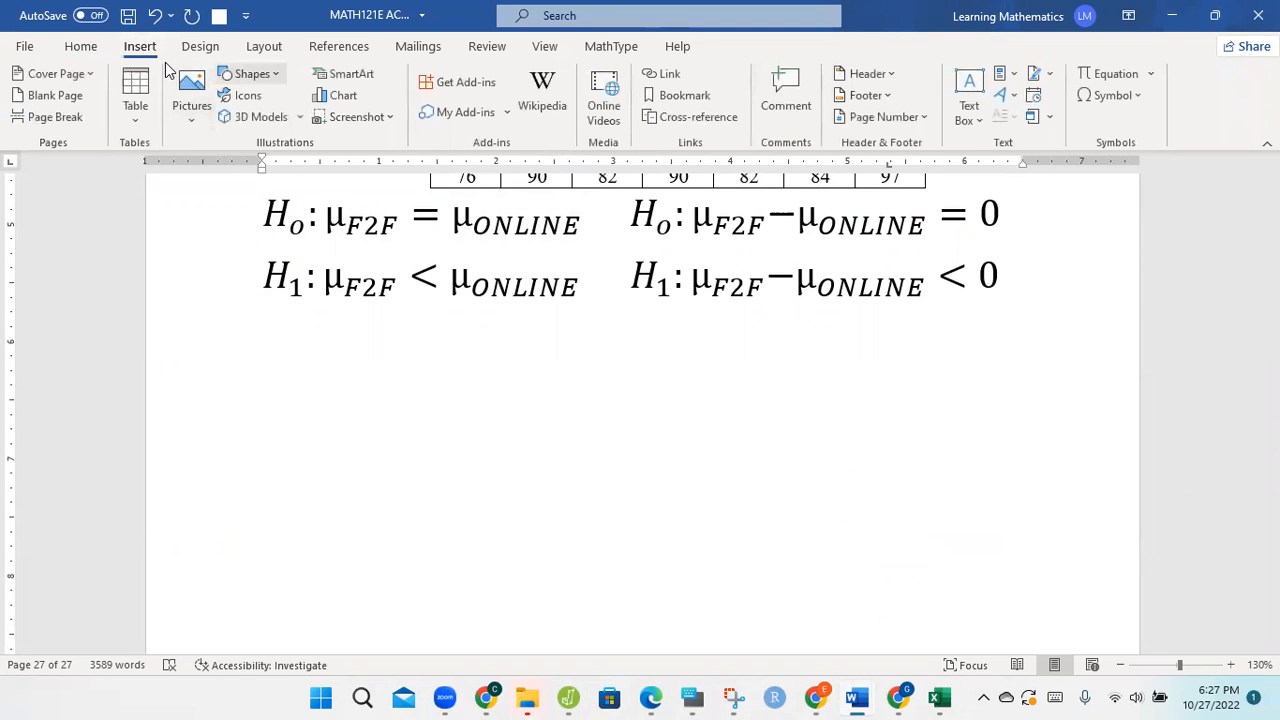
click(250, 73)
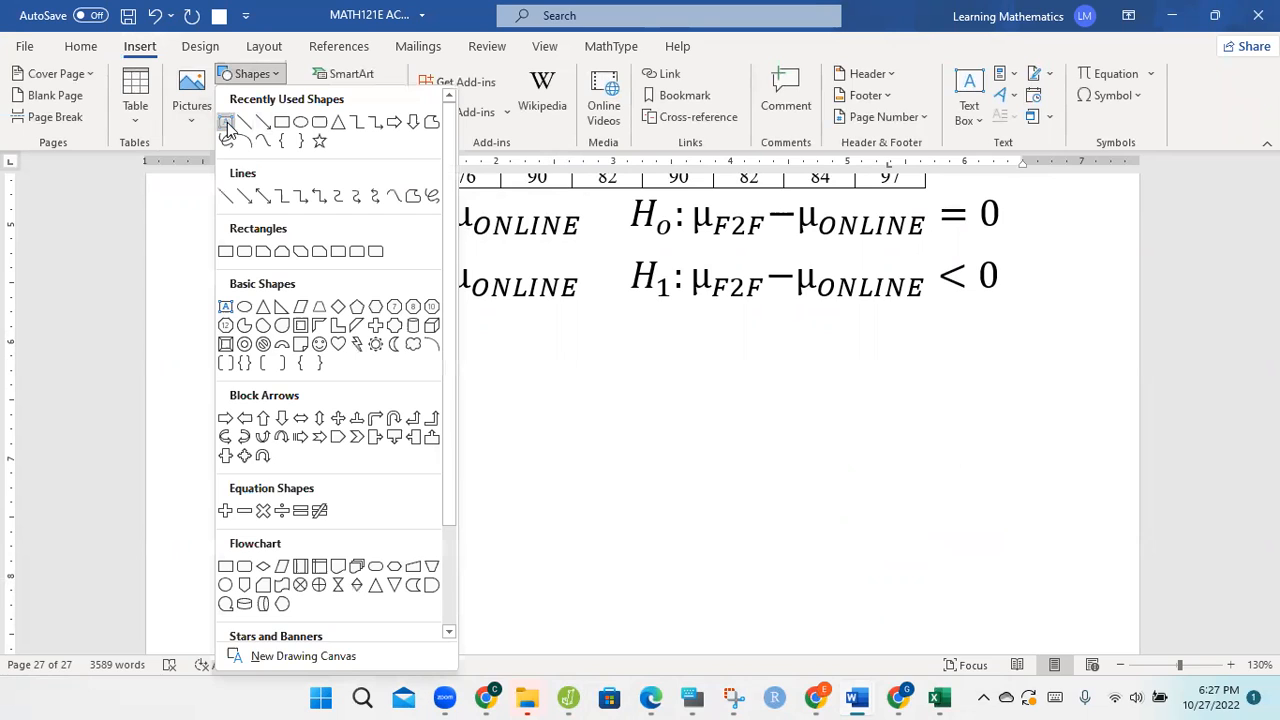
click(229, 124)
drag(246, 310, 1103, 454)
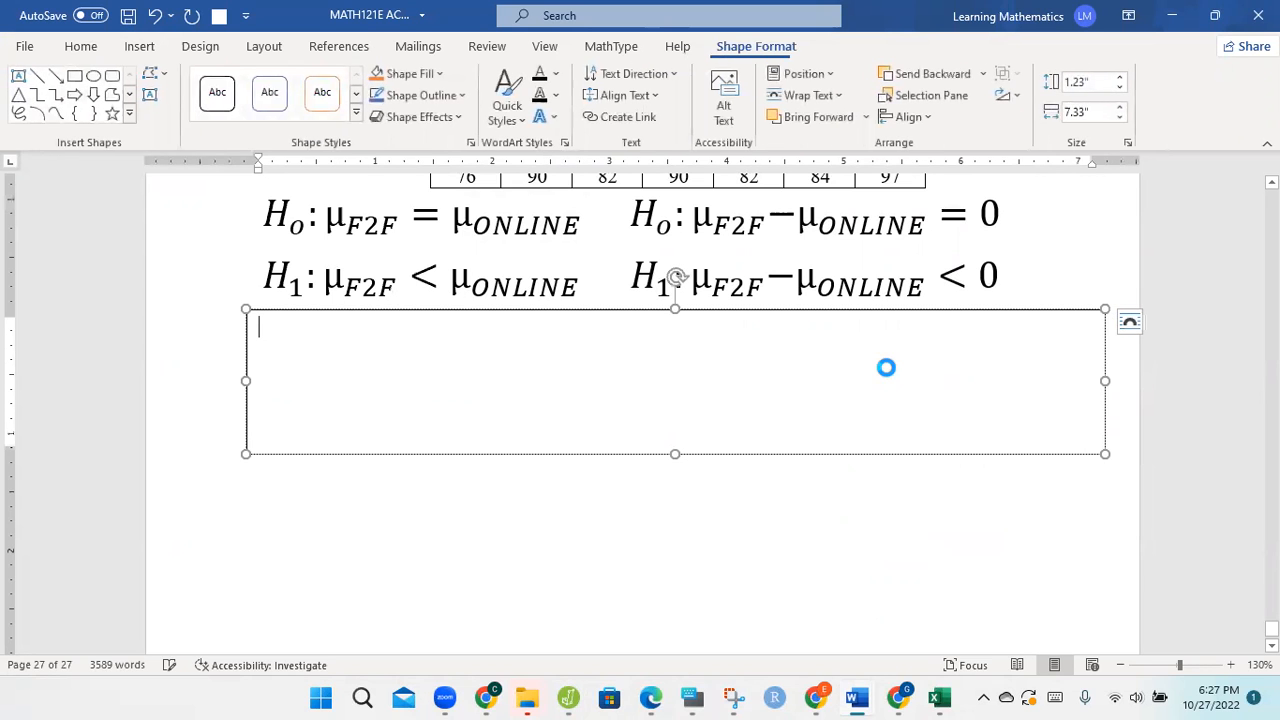
key(ctrl+v)
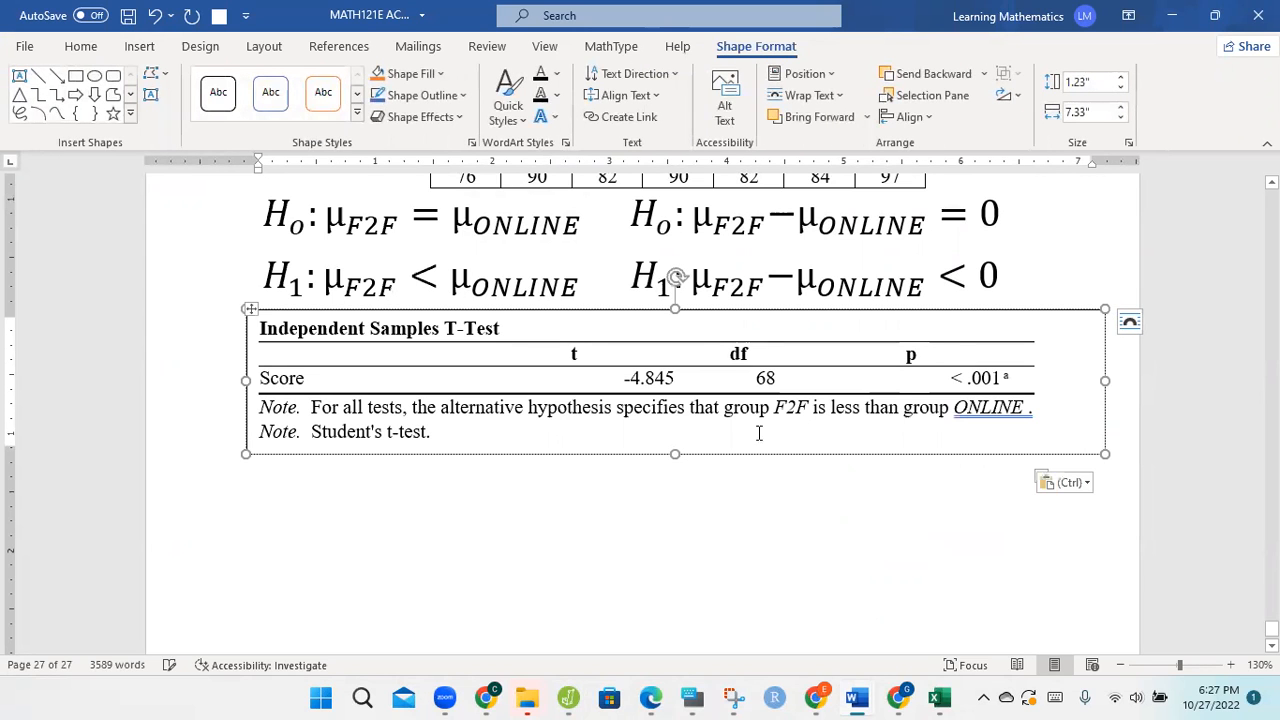
drag(675, 458, 668, 562)
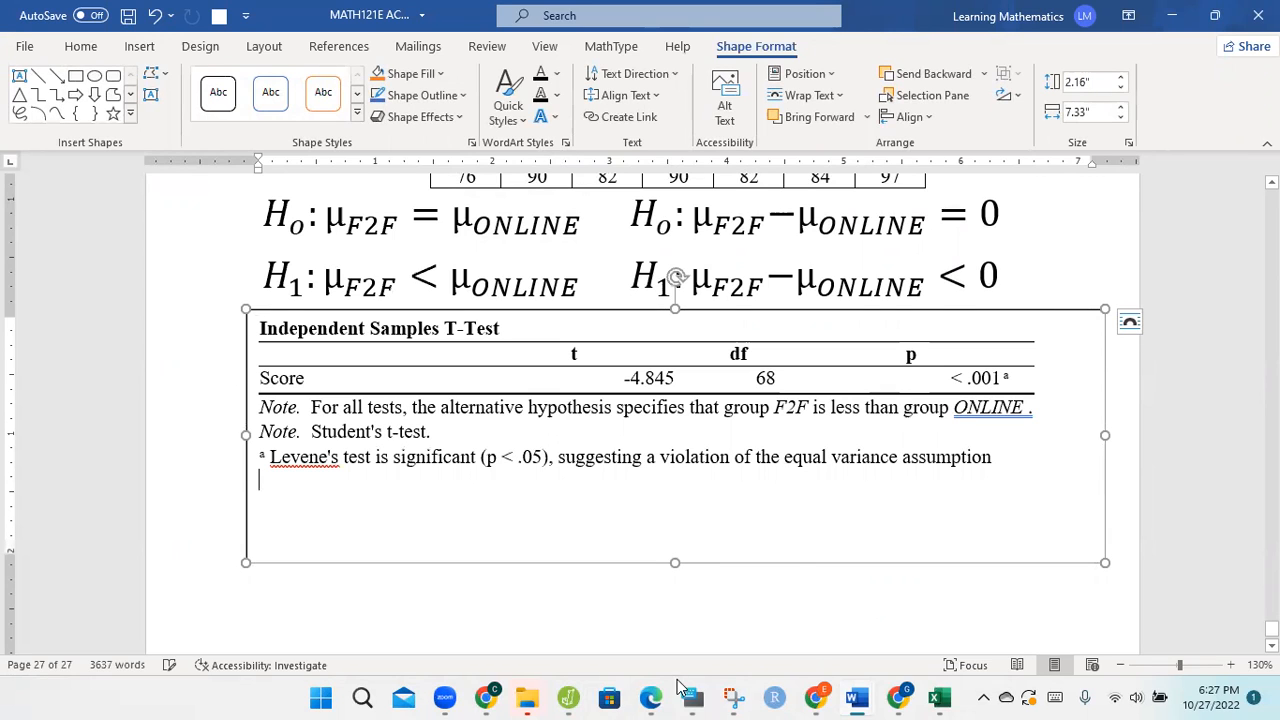
Step: Switch to JASP, add a Descriptive Statistics analysis, and limit its statistics to Valid, Mean and Variance
mouse_move(568, 697)
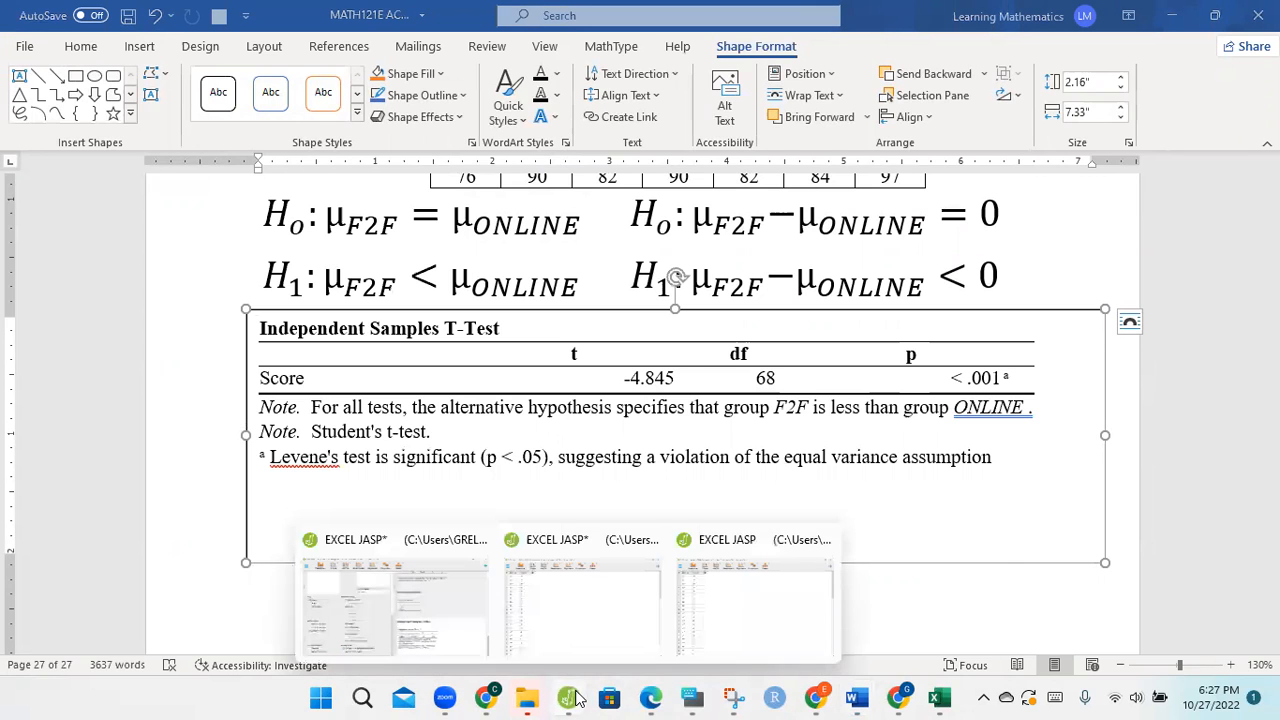
click(420, 626)
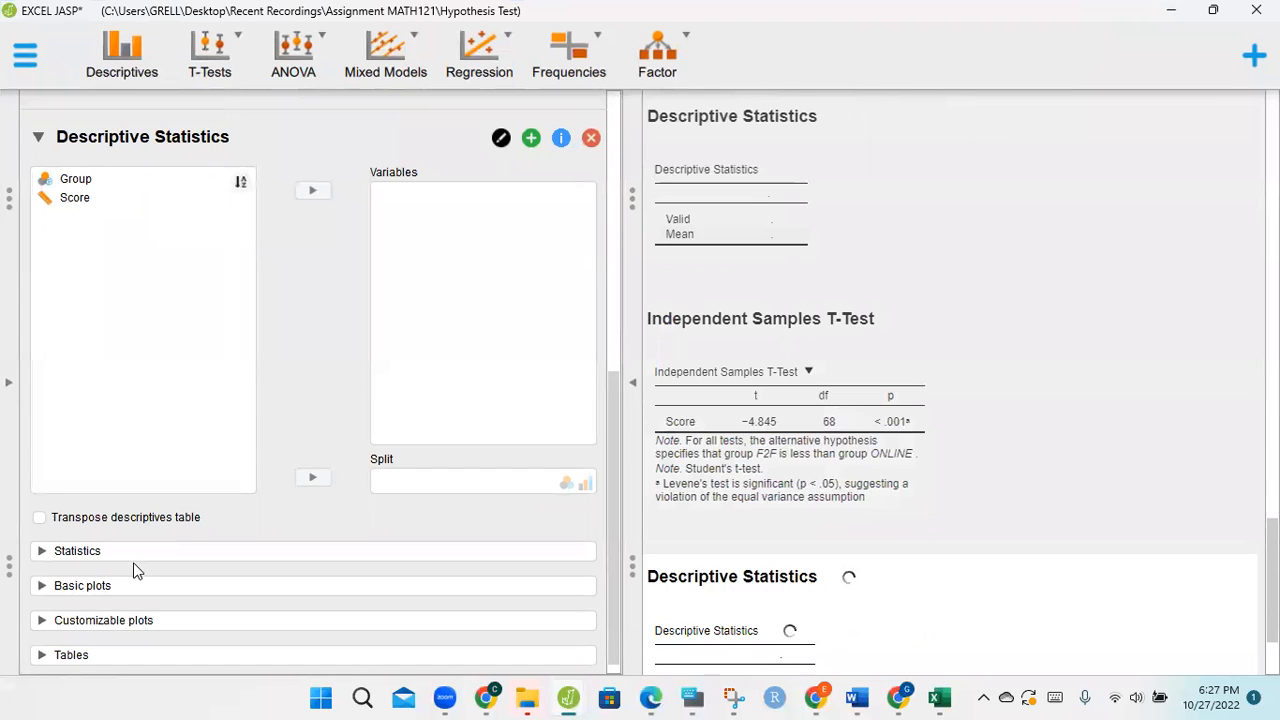
click(136, 552)
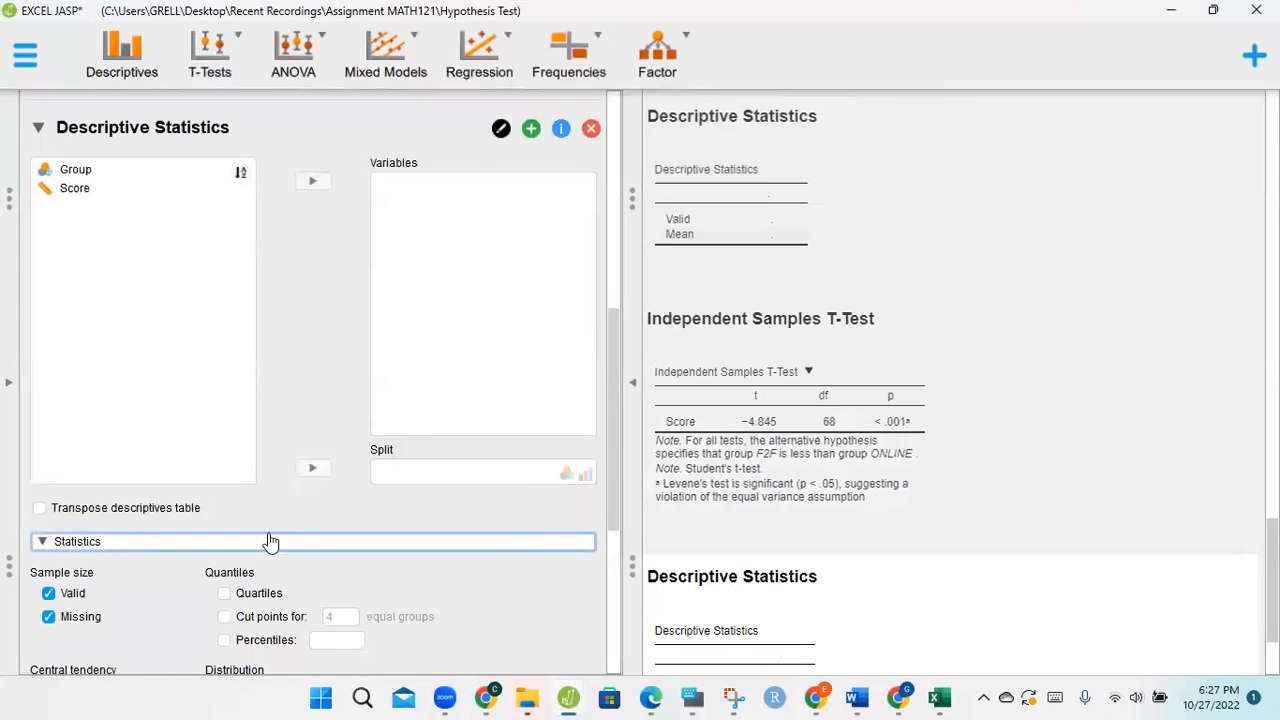
drag(617, 498, 616, 624)
click(70, 296)
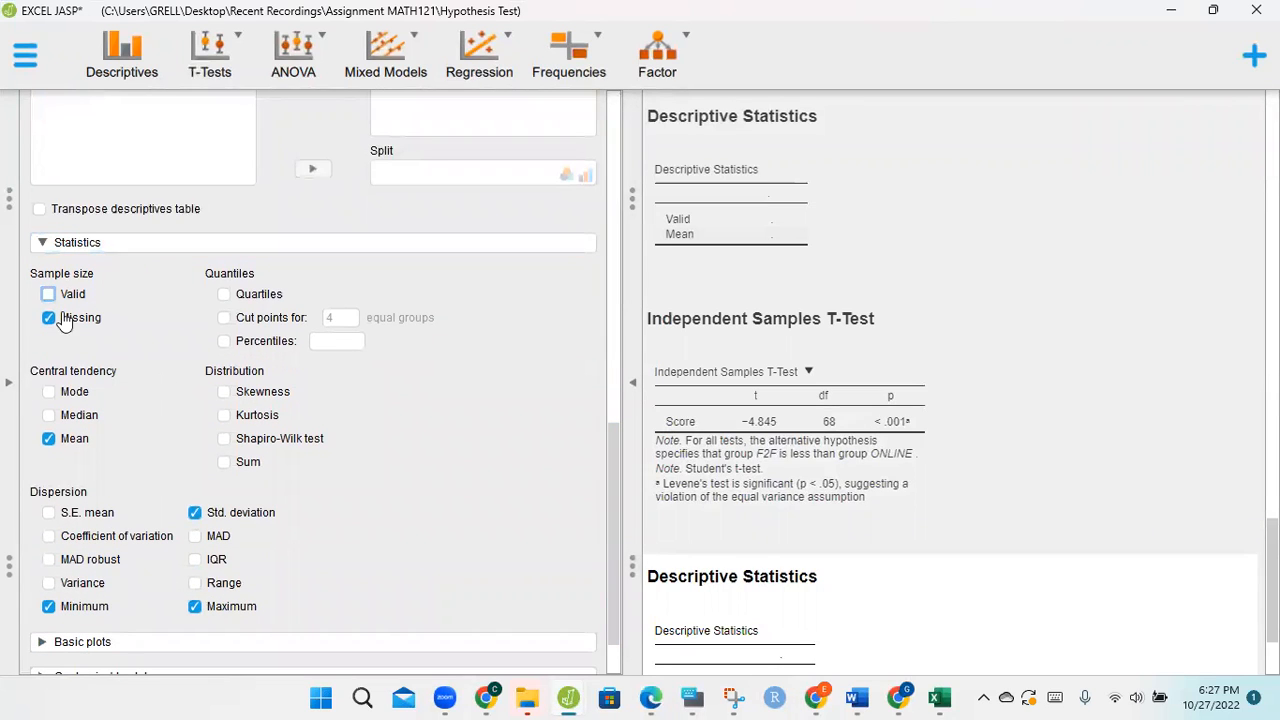
click(50, 319)
click(48, 297)
click(194, 513)
click(194, 606)
click(48, 606)
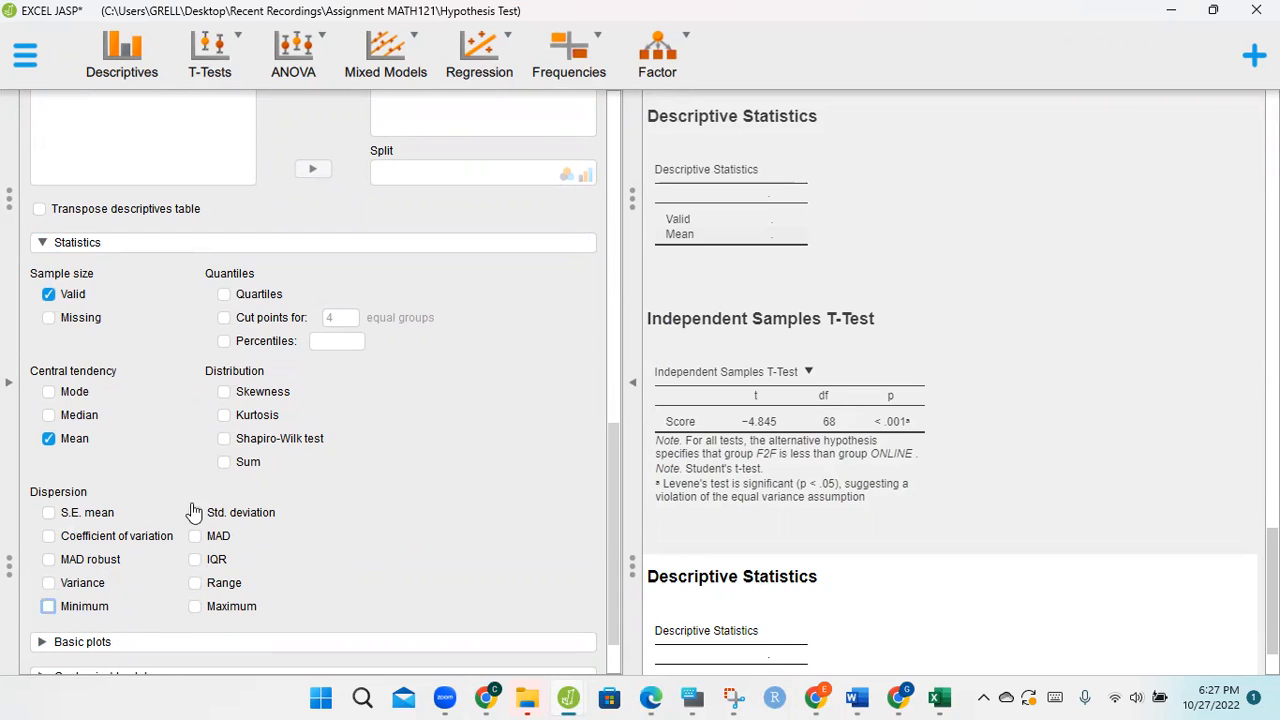
click(80, 583)
Step: Assign Score as the variable of the Descriptive Statistics analysis and split it by Group
drag(613, 488, 609, 327)
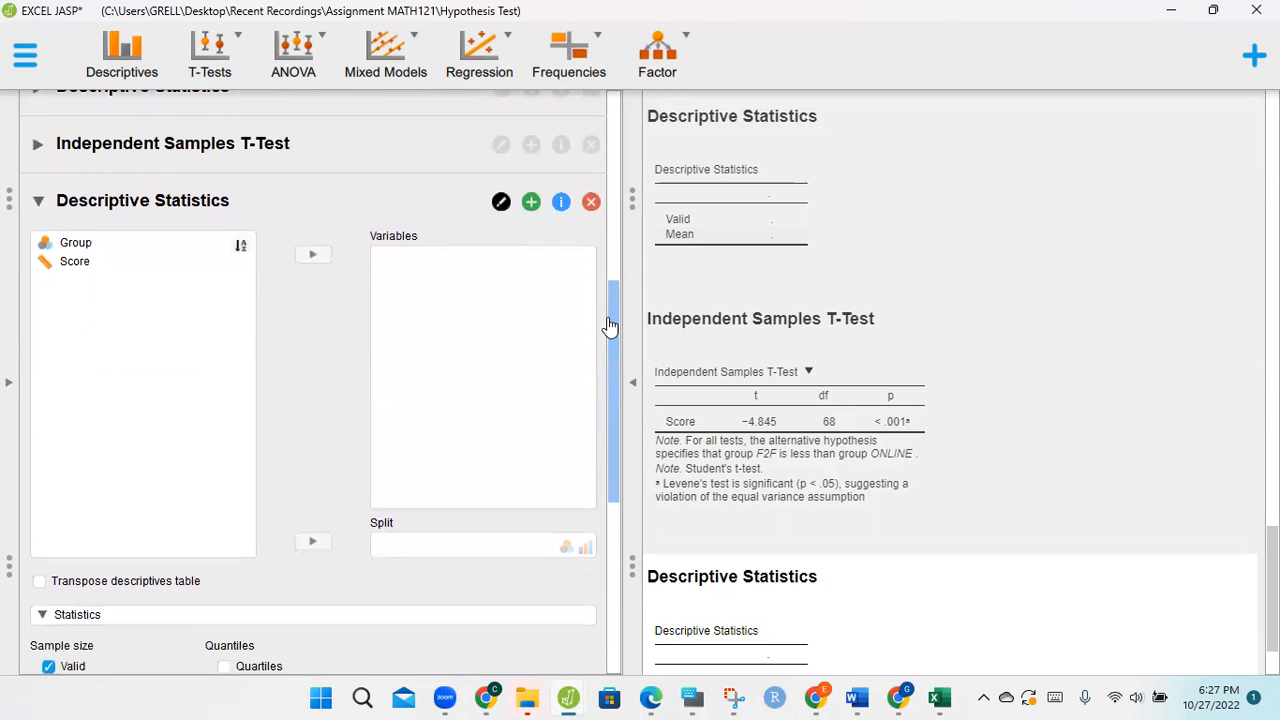
click(106, 263)
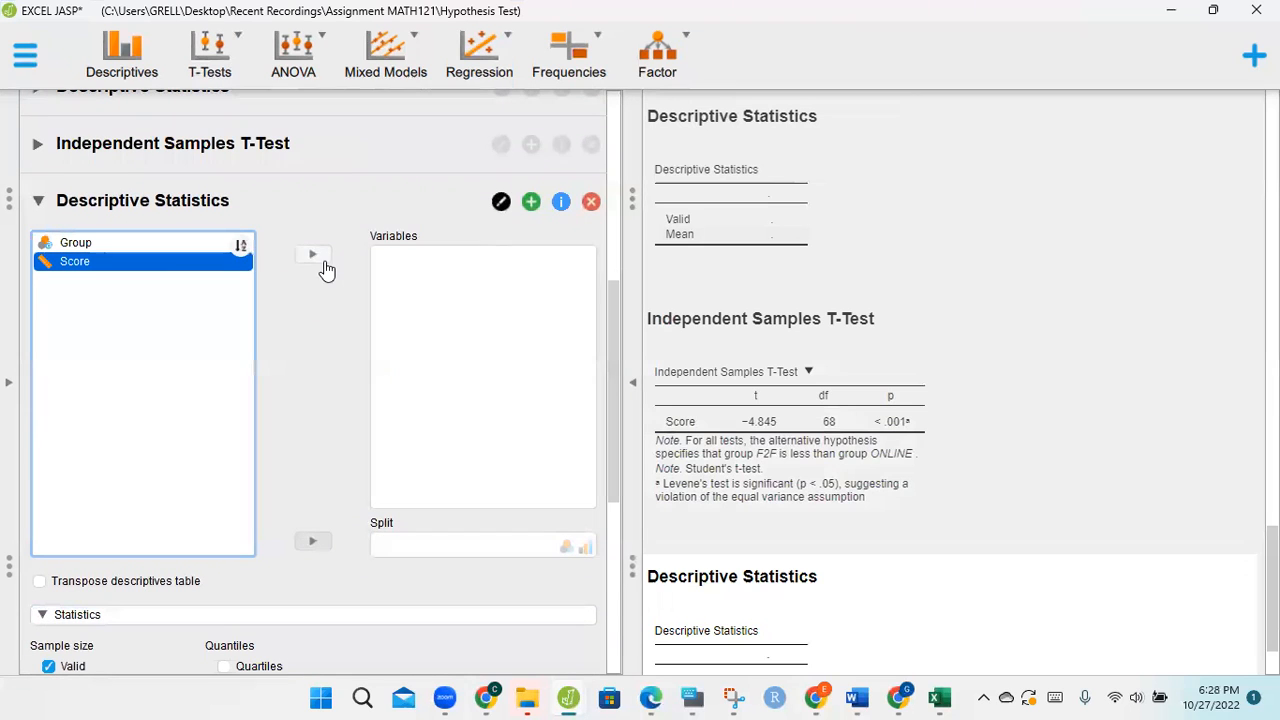
click(316, 256)
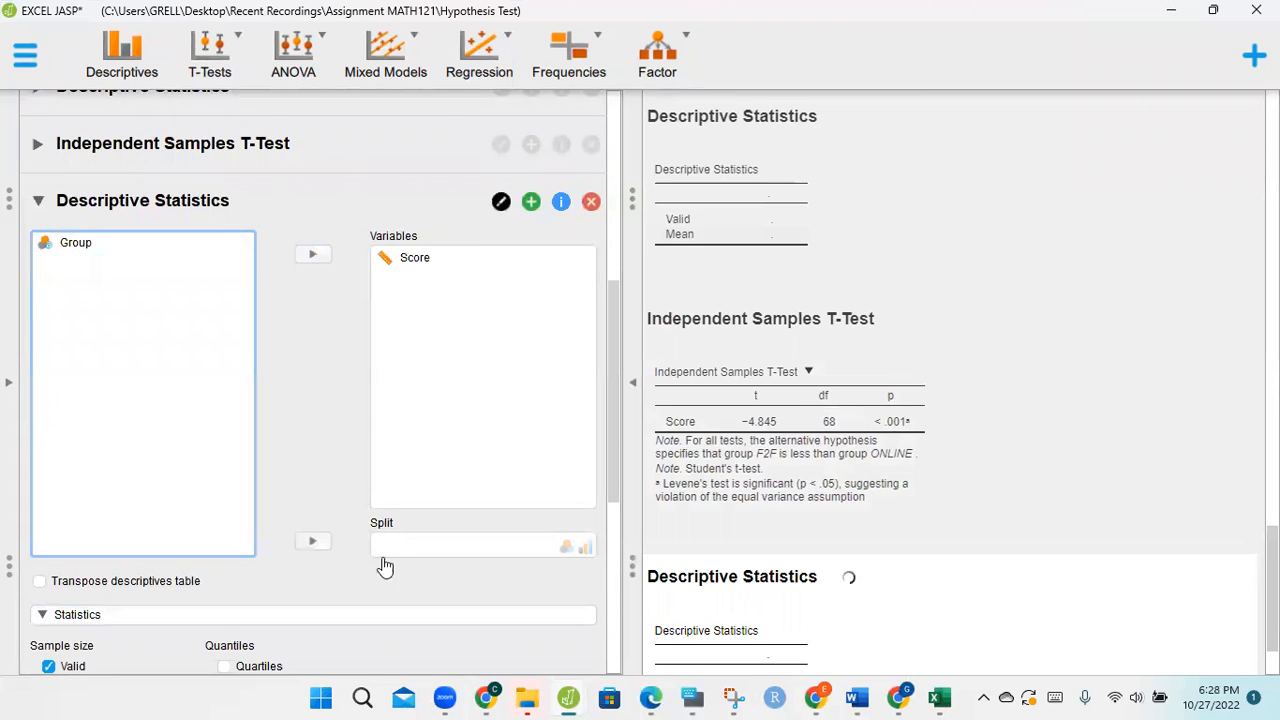
click(85, 250)
click(314, 546)
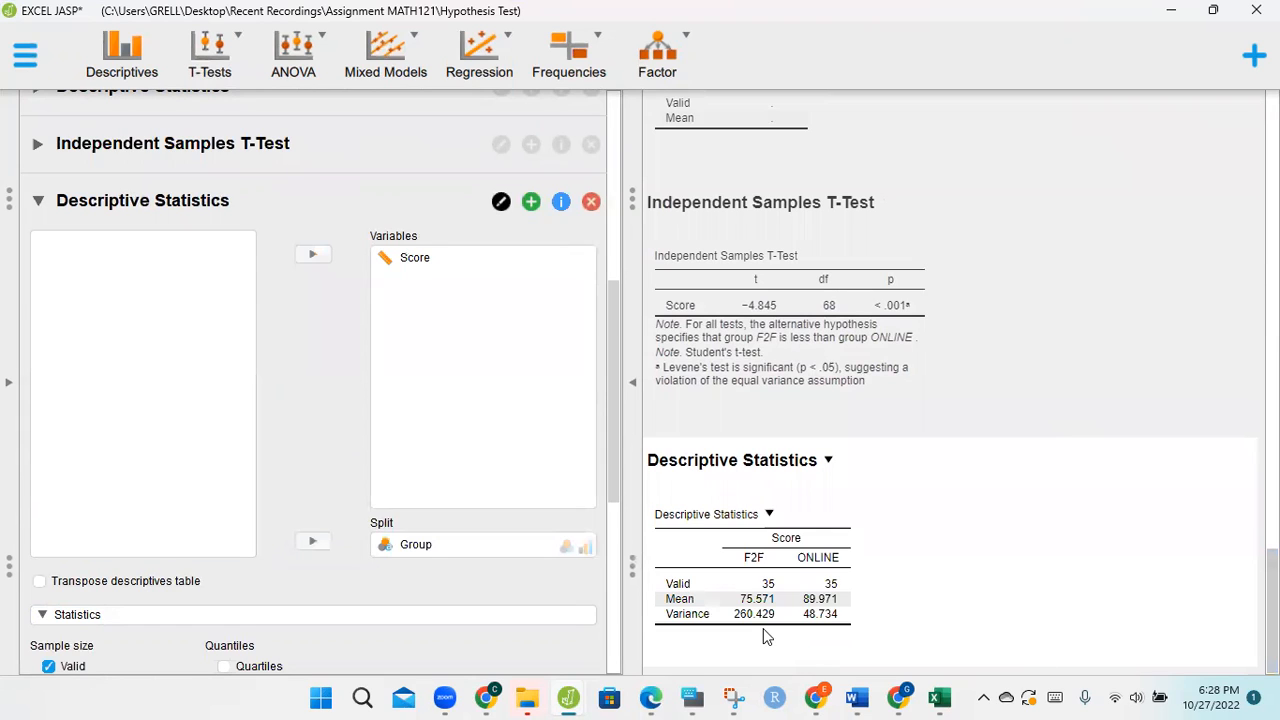
Step: Copy the Descriptive Statistics table into the Word text box below the t-test notes, and enlarge the box to about 2.74" high
click(769, 516)
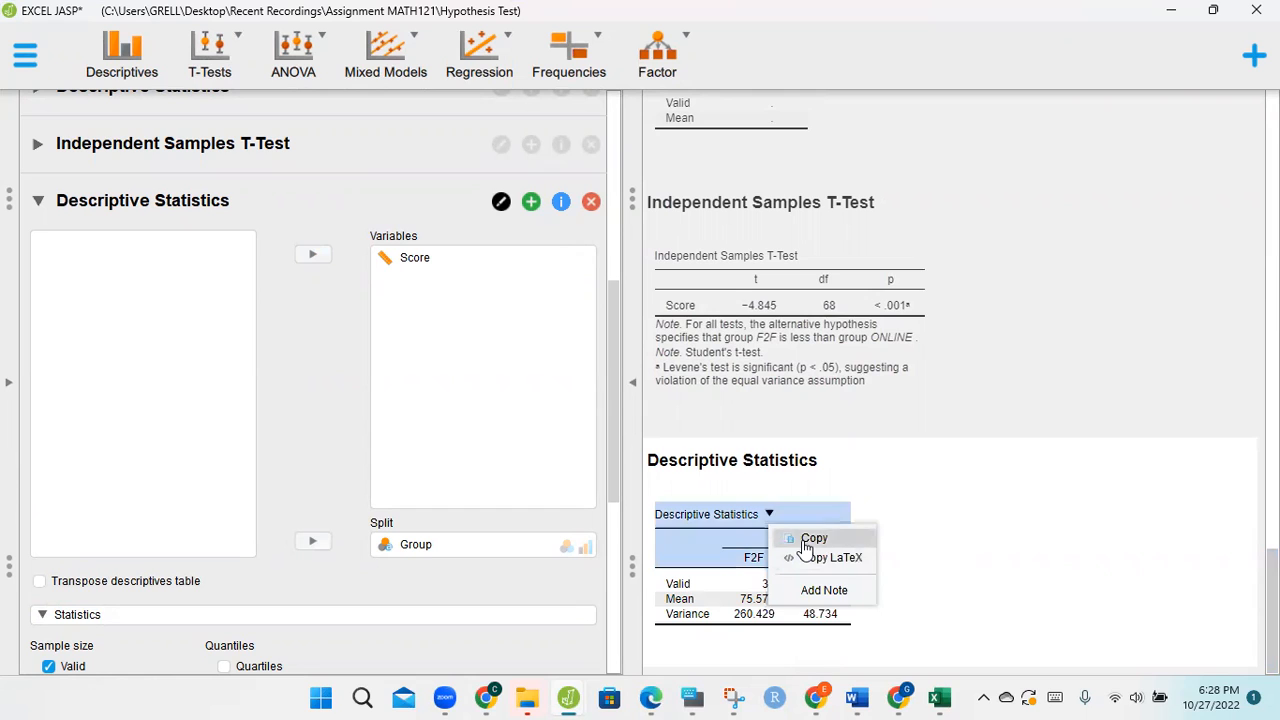
click(808, 540)
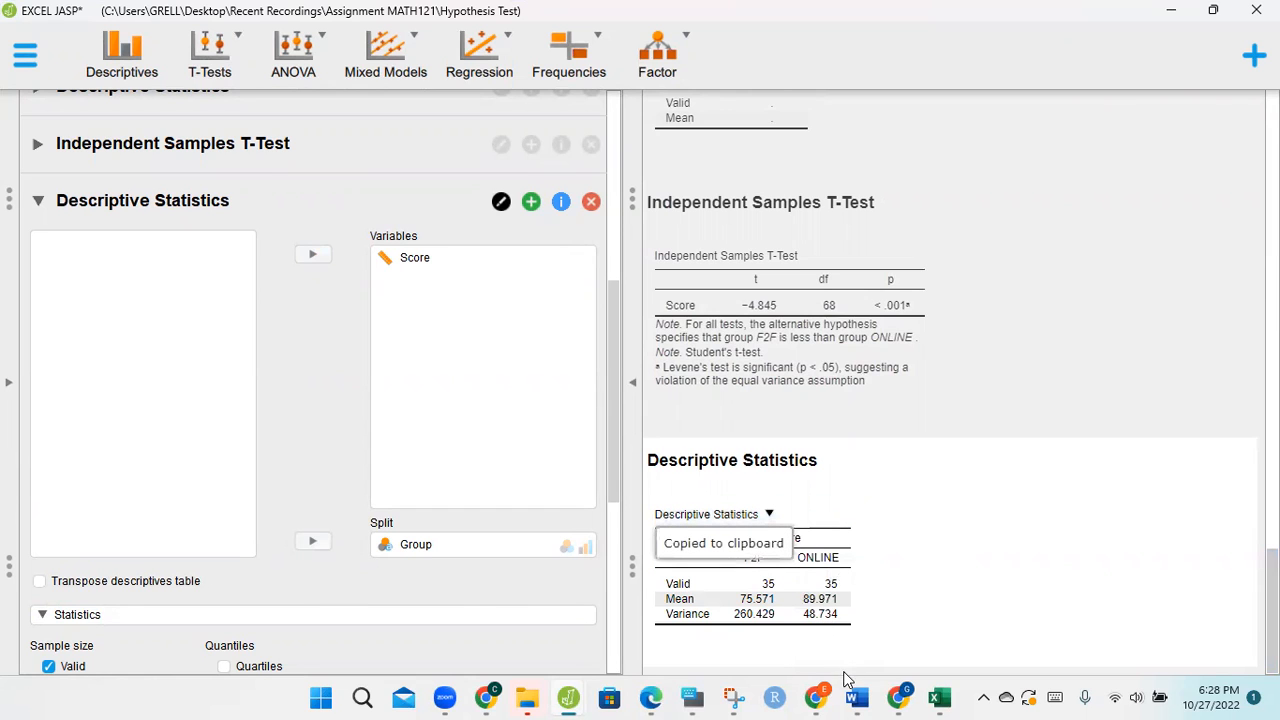
click(866, 697)
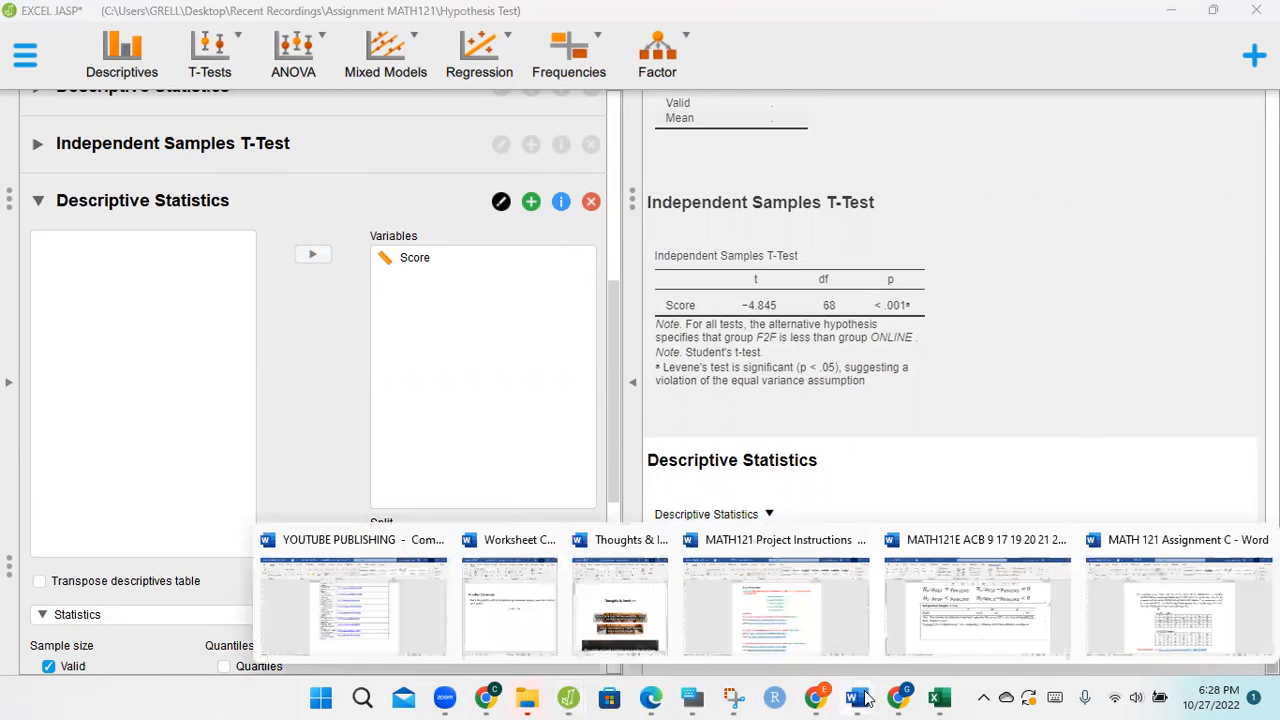
click(1023, 658)
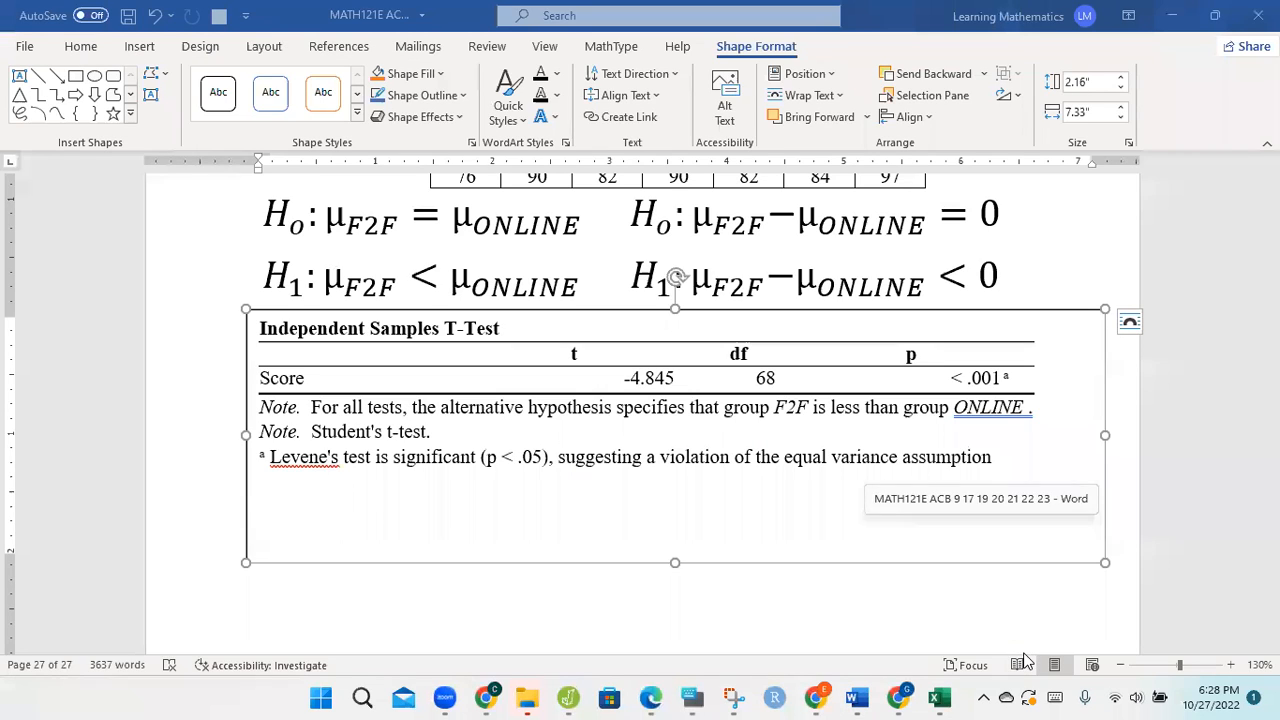
click(768, 485)
key(ctrl+v)
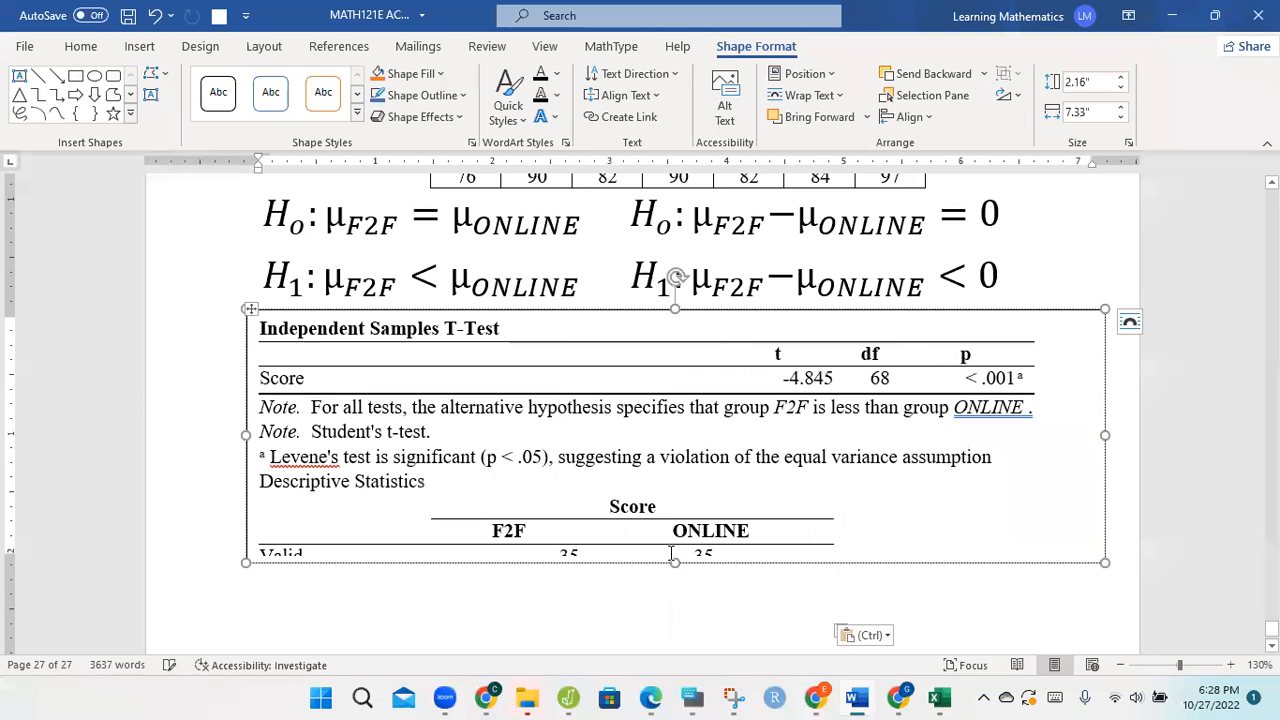
drag(675, 566, 665, 615)
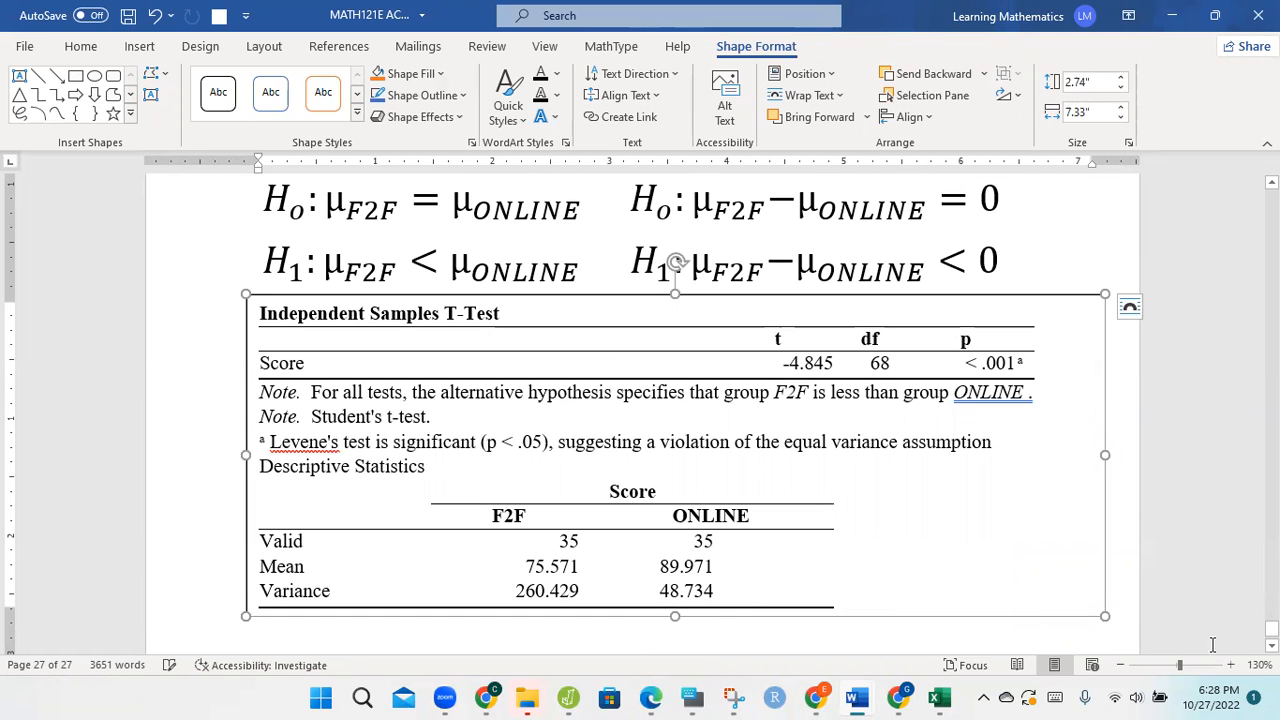
Step: Select the Decision and Conclusion box of the preceding z-test example, and return to the blank area below the new results box
scroll(675, 415, down, 1)
drag(1272, 629, 1272, 615)
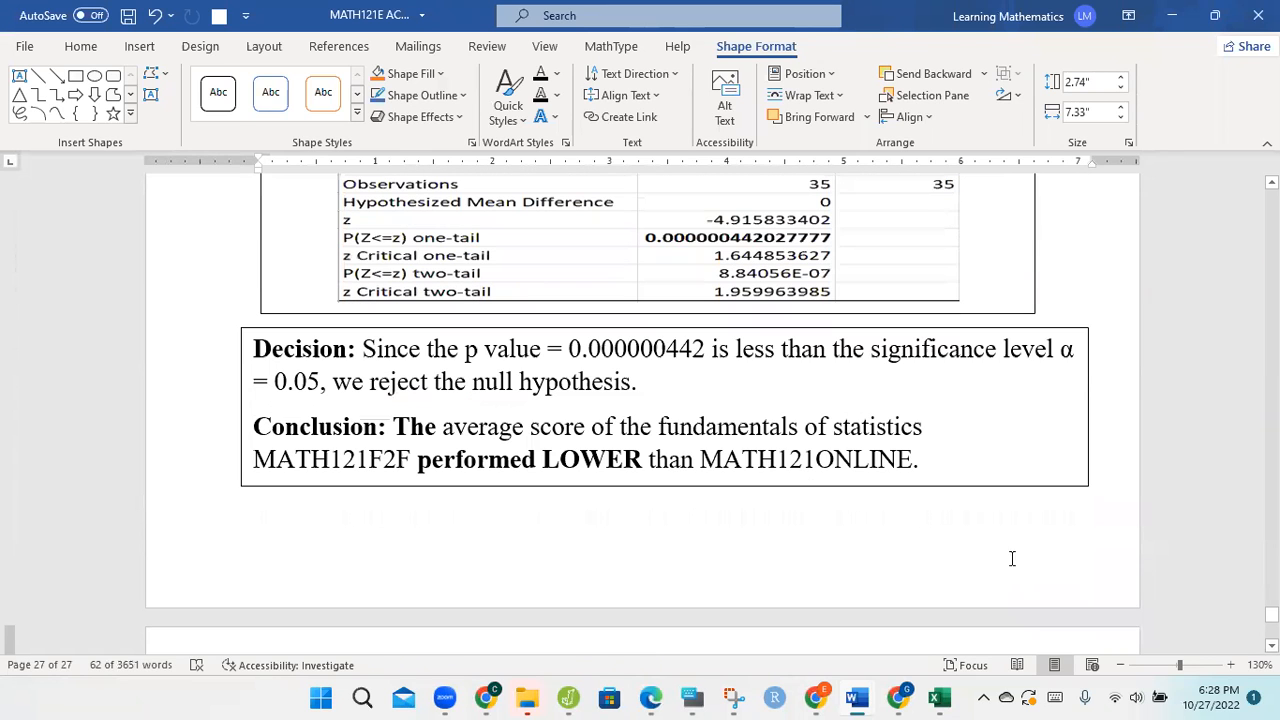
click(989, 487)
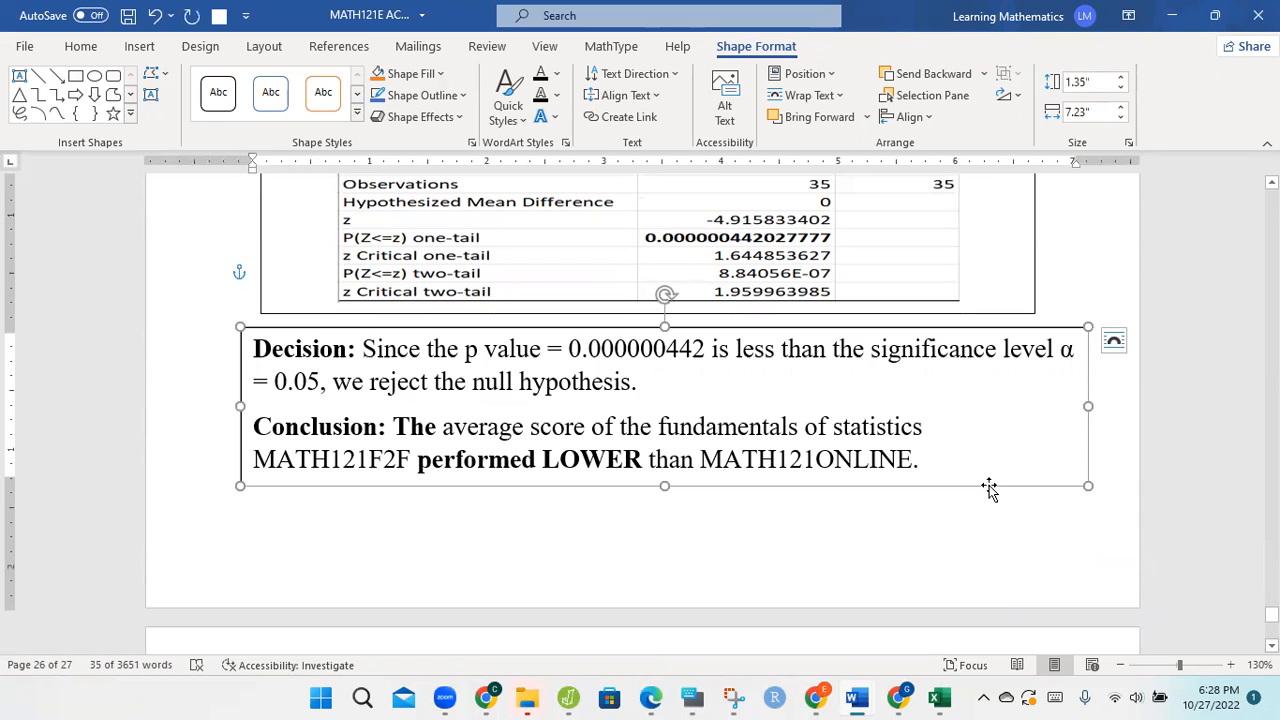
drag(1272, 614, 1272, 630)
click(909, 508)
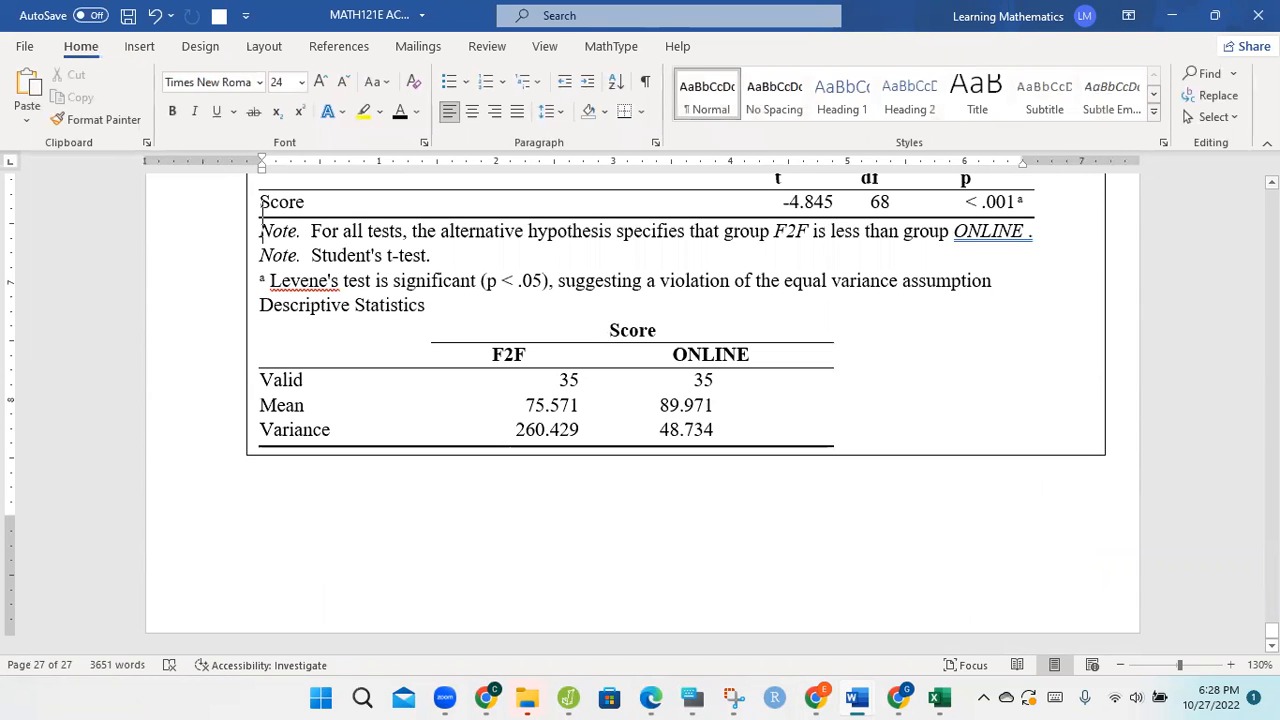
Step: Format the four hypothesis equations as centered 16 pt text, and move the results text box up directly beneath them
scroll(1063, 316, up, 5)
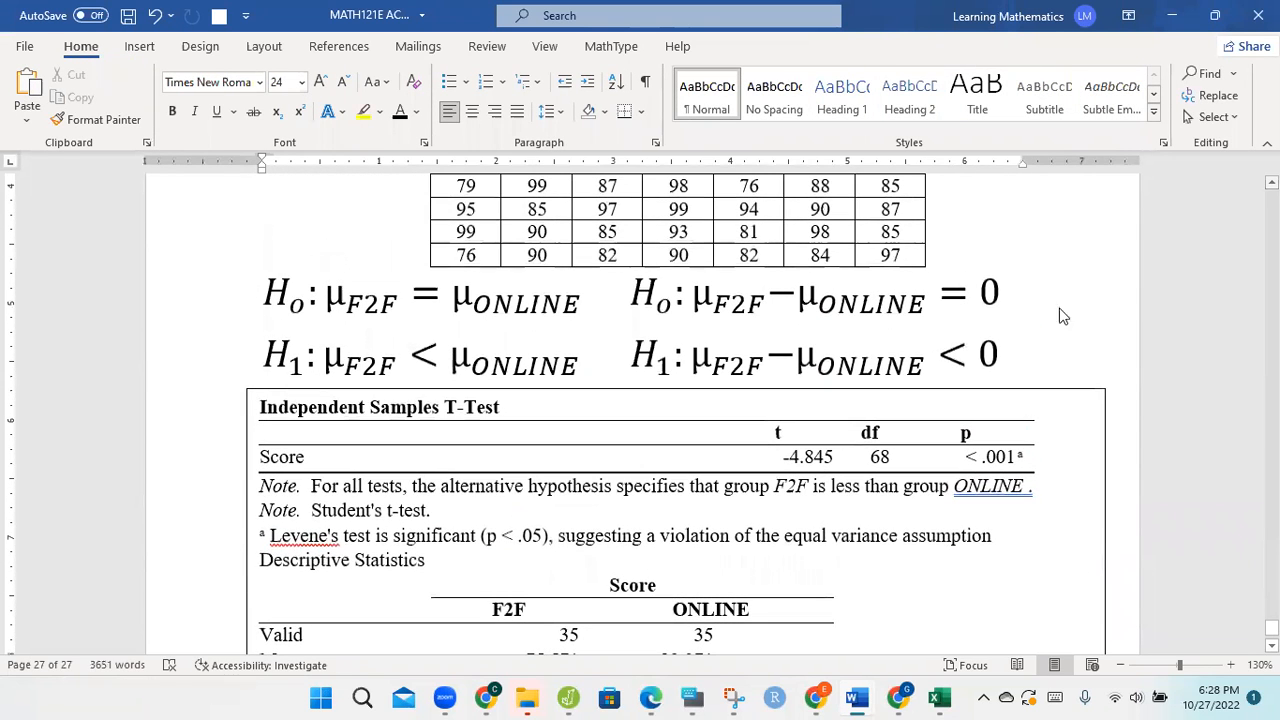
drag(999, 352, 281, 268)
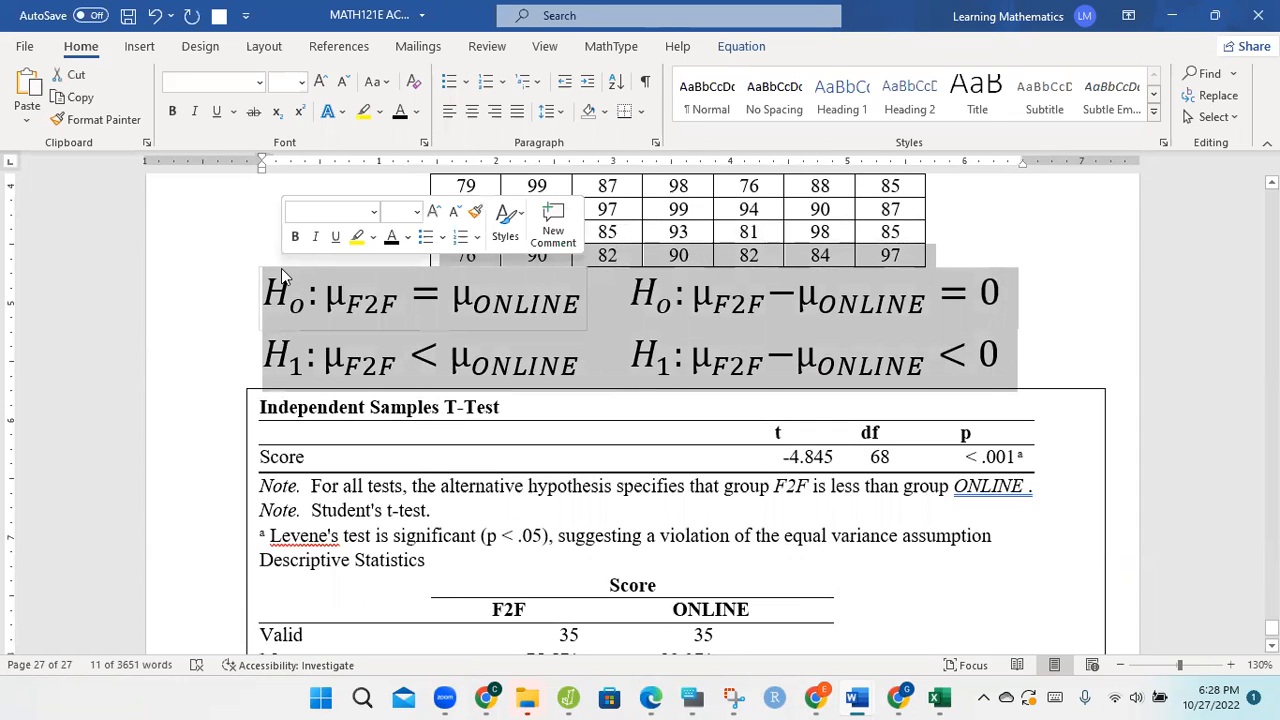
click(676, 298)
drag(1031, 373, 408, 360)
drag(264, 313, 1003, 358)
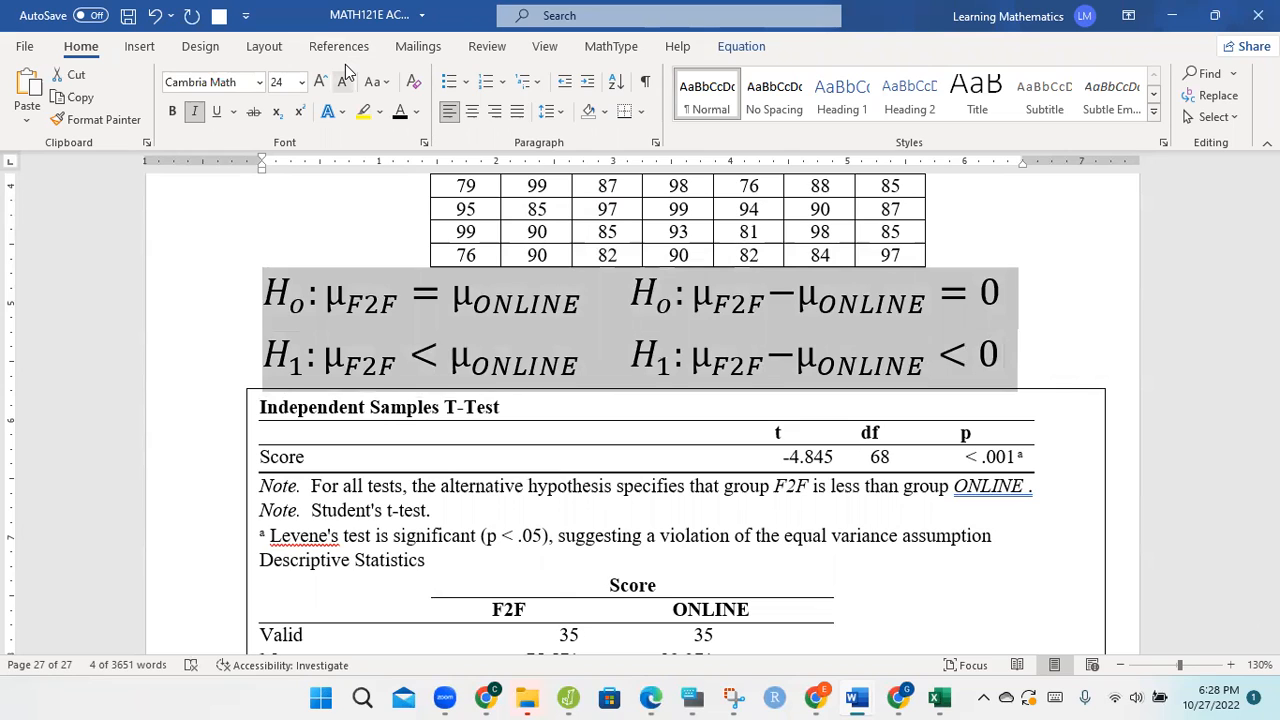
key(ctrl+shift+comma)
key(ctrl+shift+comma)
key(ctrl+shift+comma)
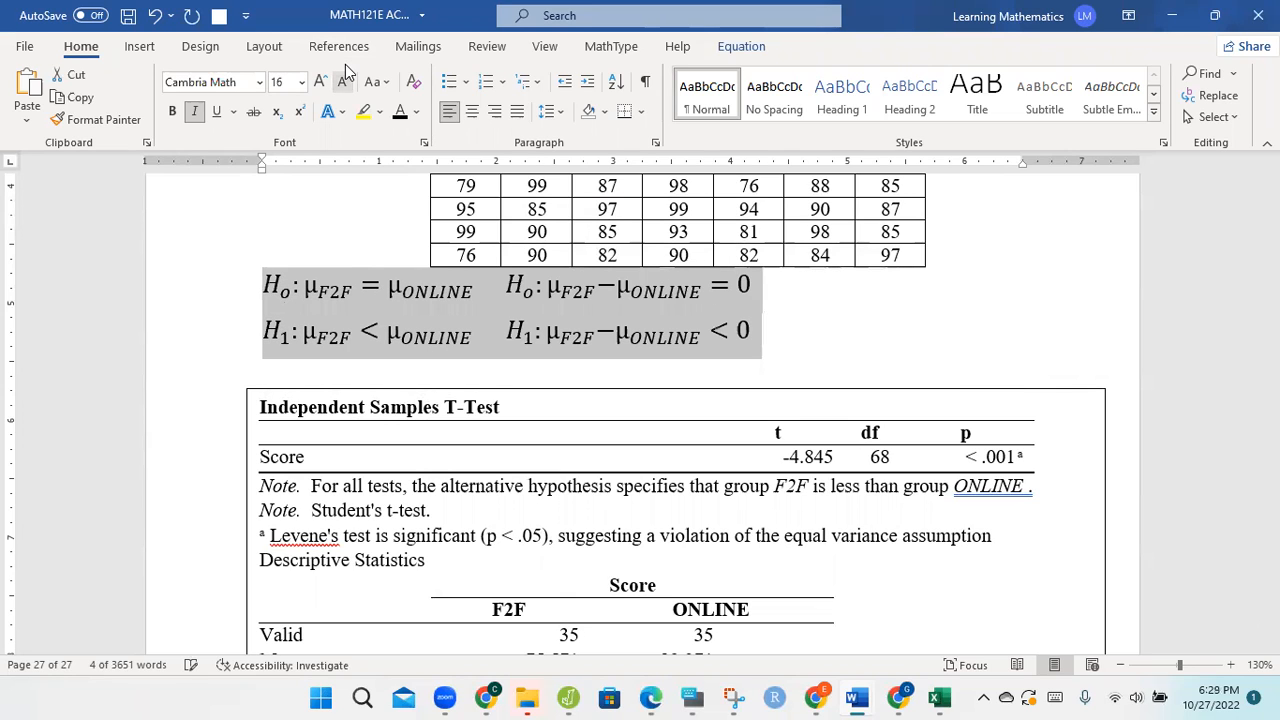
key(ctrl+e)
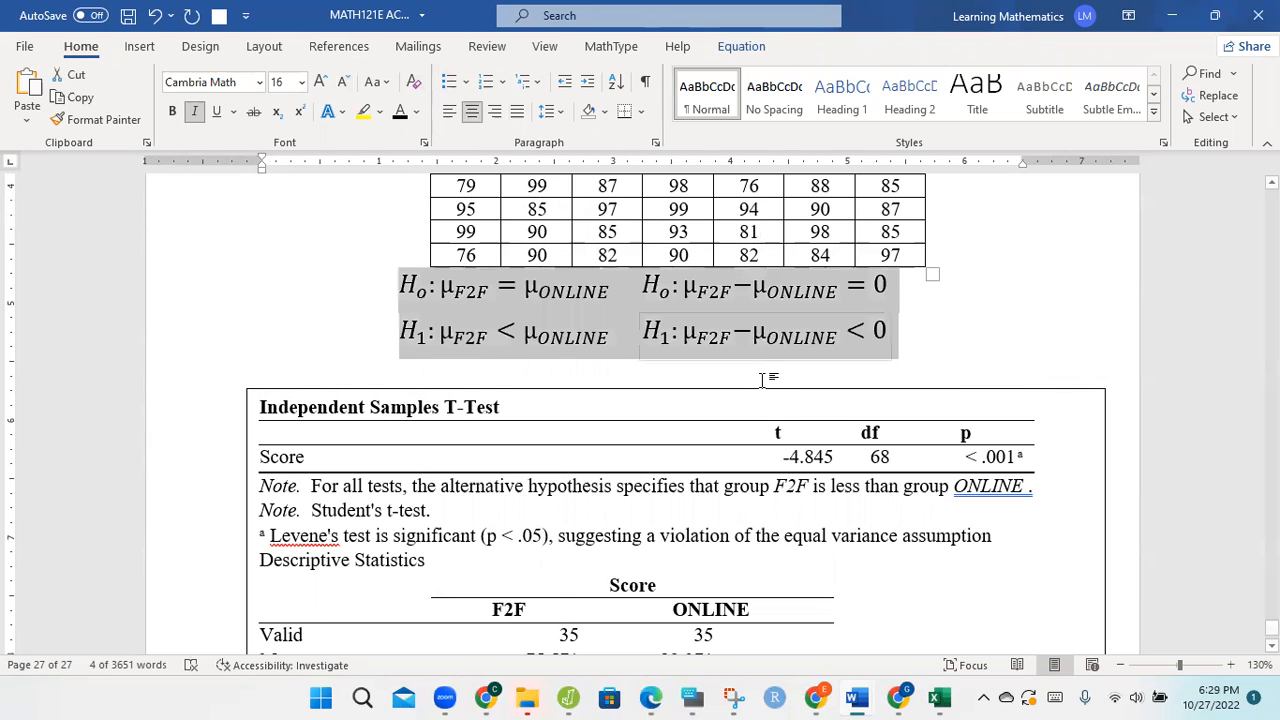
drag(764, 390, 762, 350)
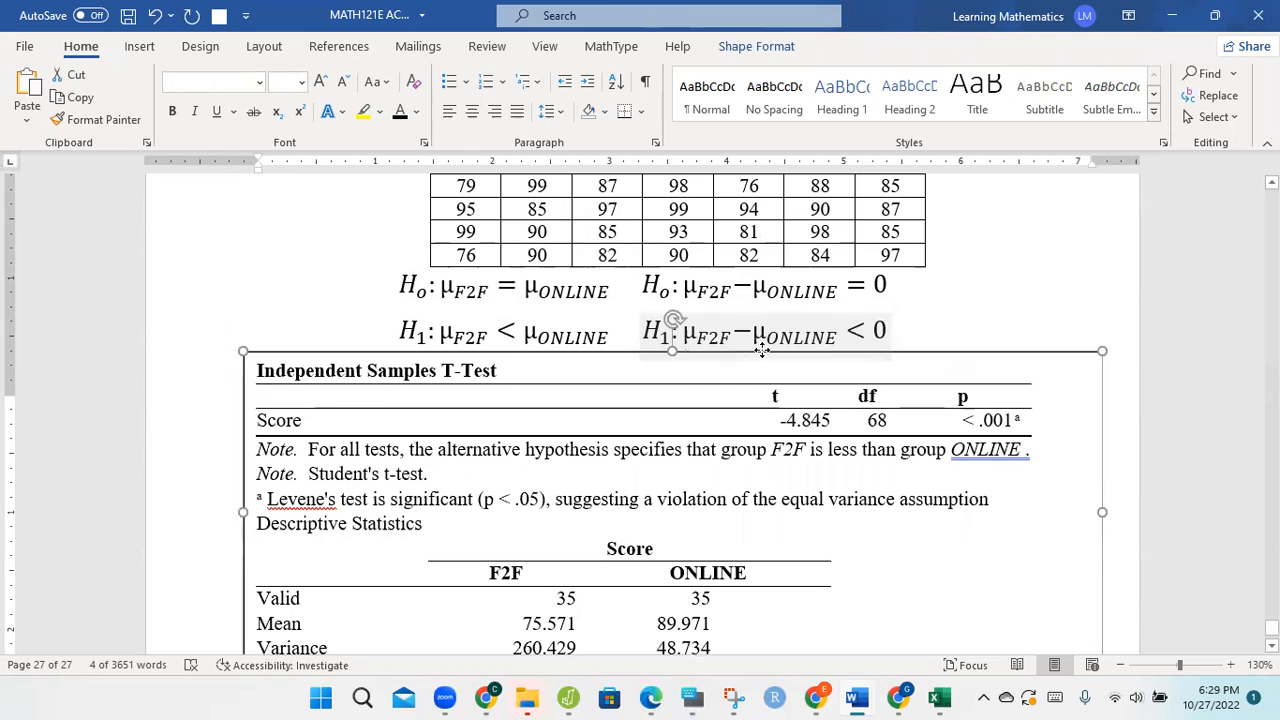
Step: Paste the copied Decision and Conclusion box and place it directly beneath the descriptive statistics results box
scroll(640, 410, down, 5)
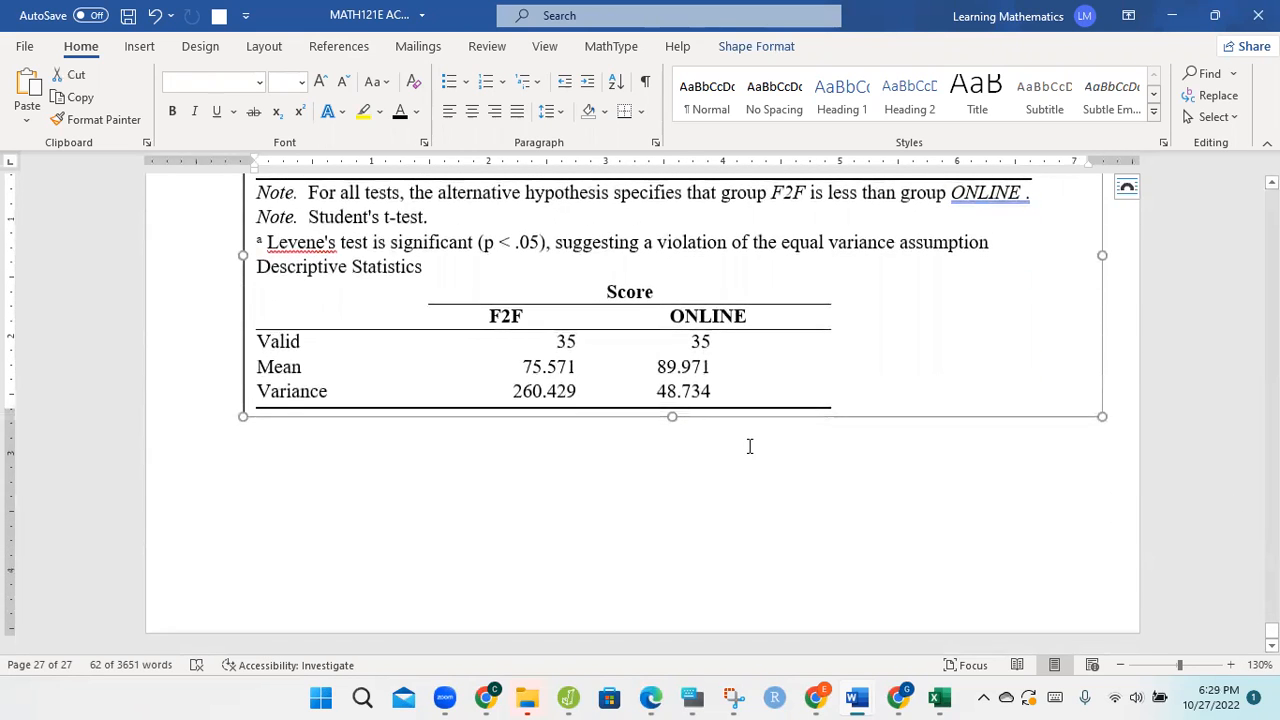
click(751, 446)
key(ctrl+v)
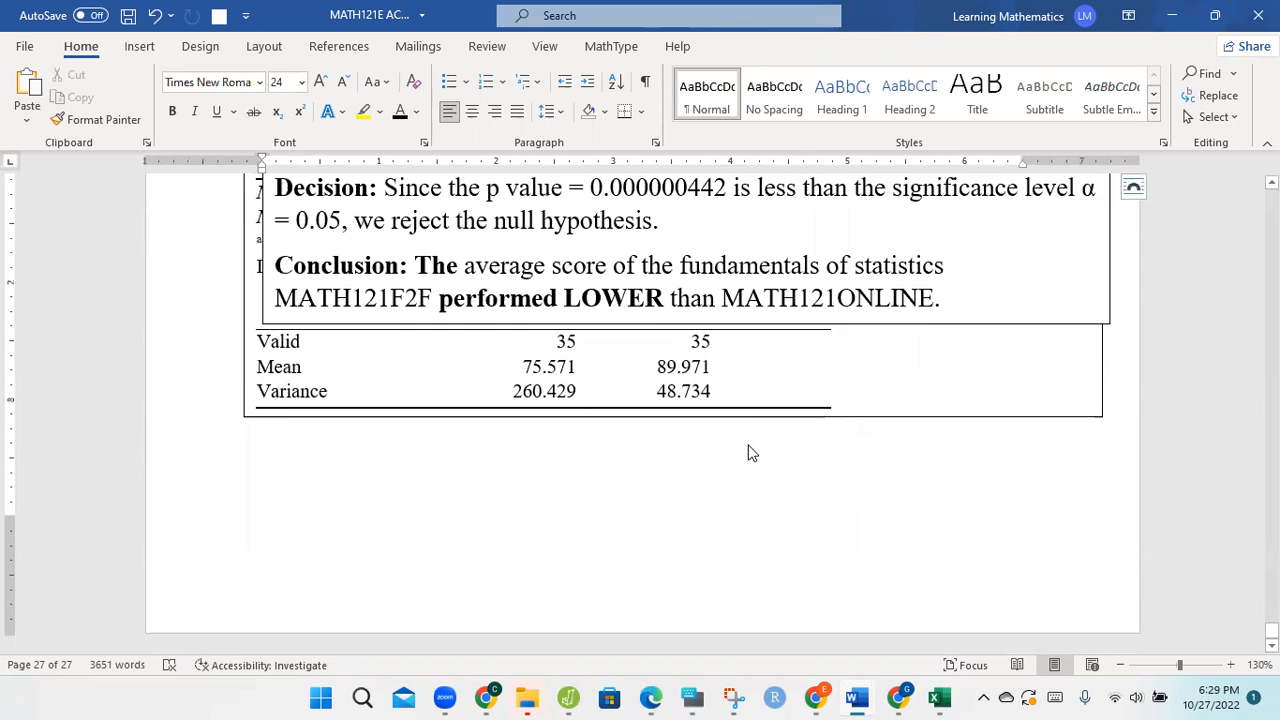
drag(1002, 408, 994, 580)
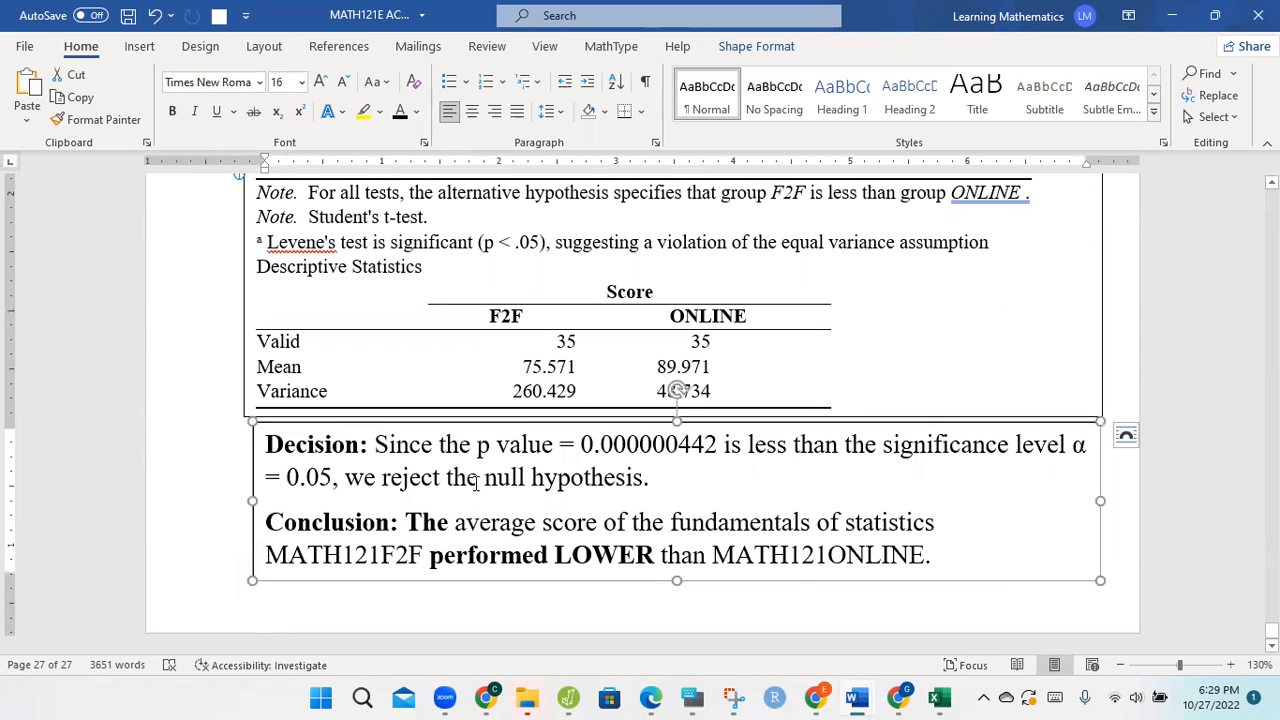
Step: Change the p value statement in the pasted Decision sentence to "p value < 0.001"
click(577, 450)
key(BackSpace)
text(<)
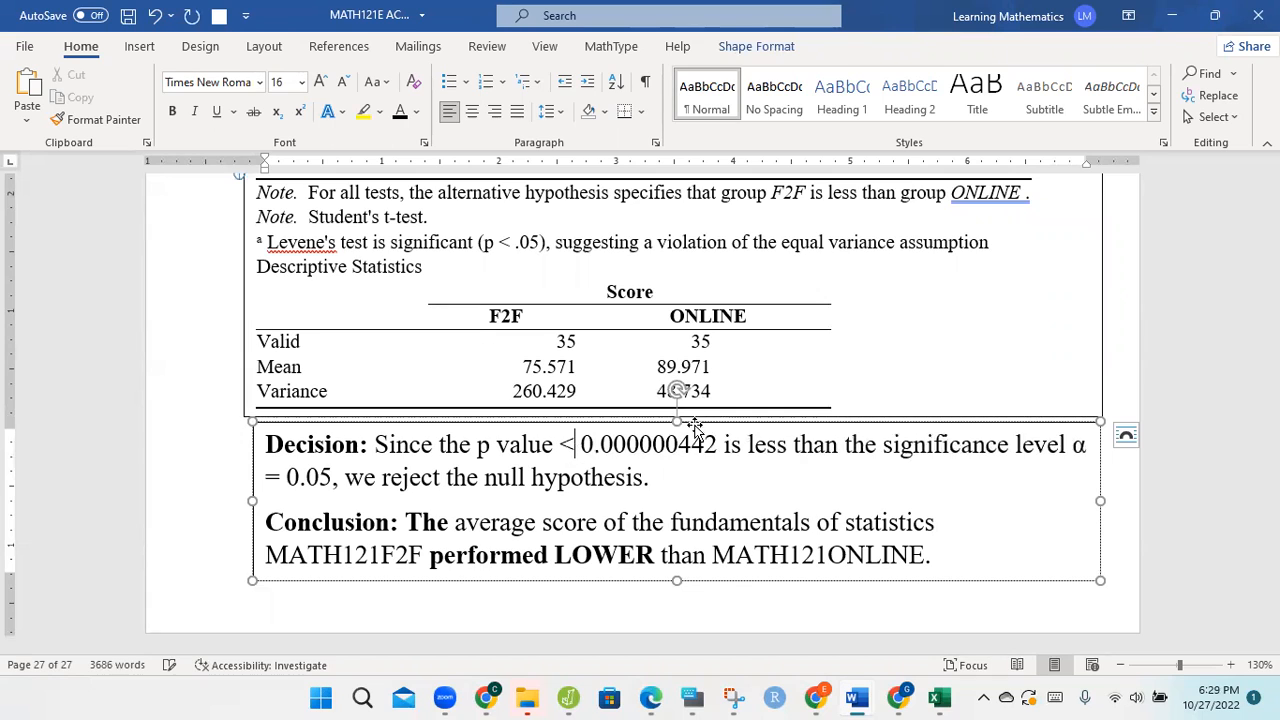
click(718, 445)
key(BackSpace)
key(BackSpace)
key(BackSpace)
key(BackSpace)
key(BackSpace)
key(BackSpace)
key(BackSpace)
key(BackSpace)
key(BackSpace)
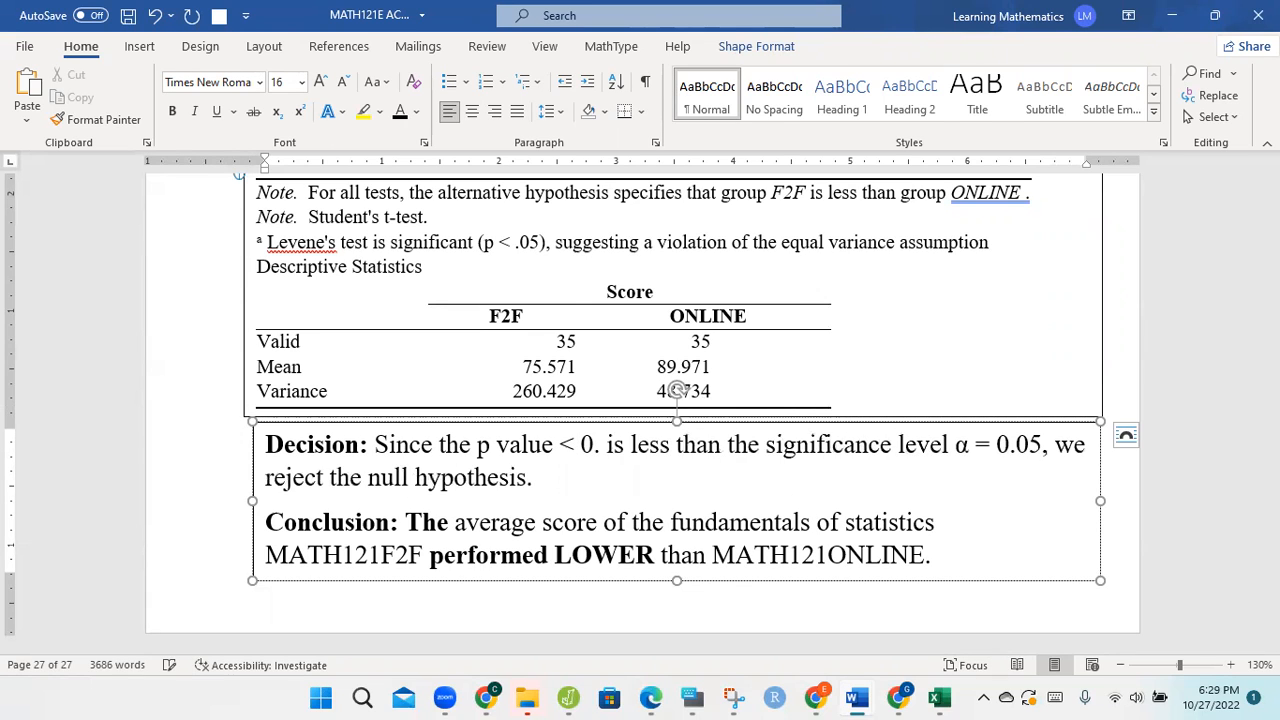
text(001)
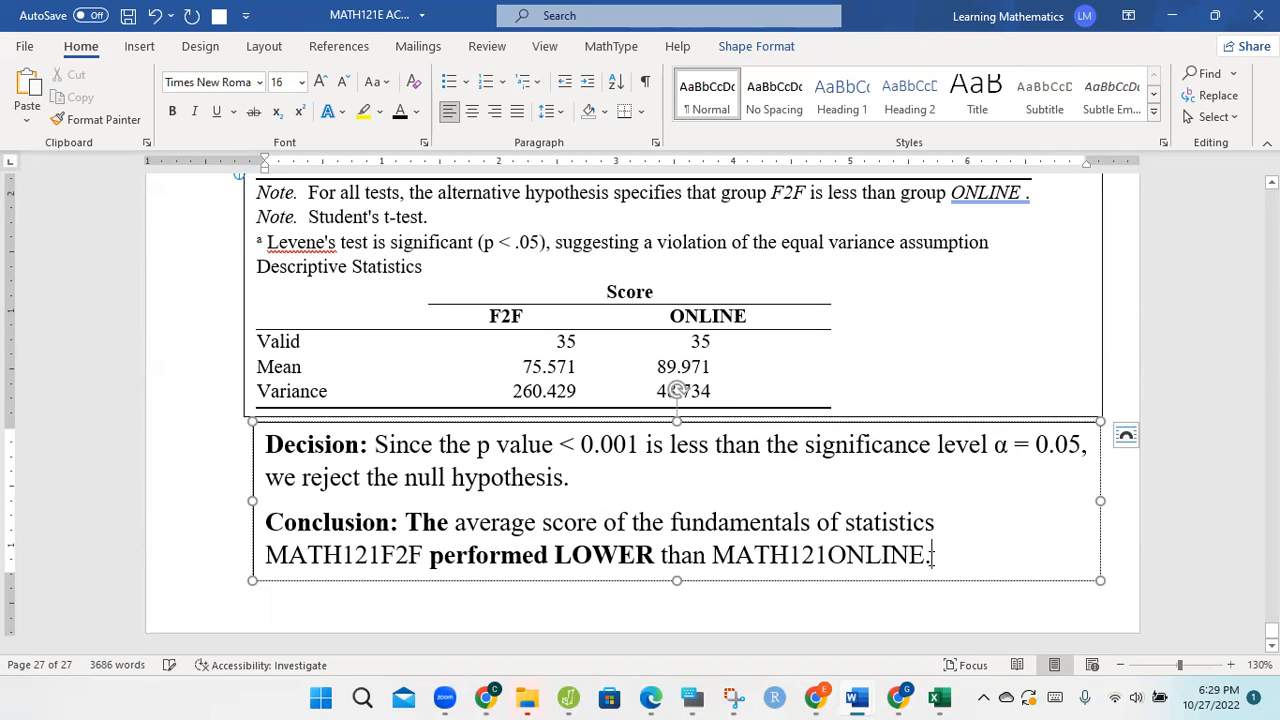
Step: Extend the end of the Conclusion sentence with ", based on the data", using the on-screen keyboard for part of the text
text(, b)
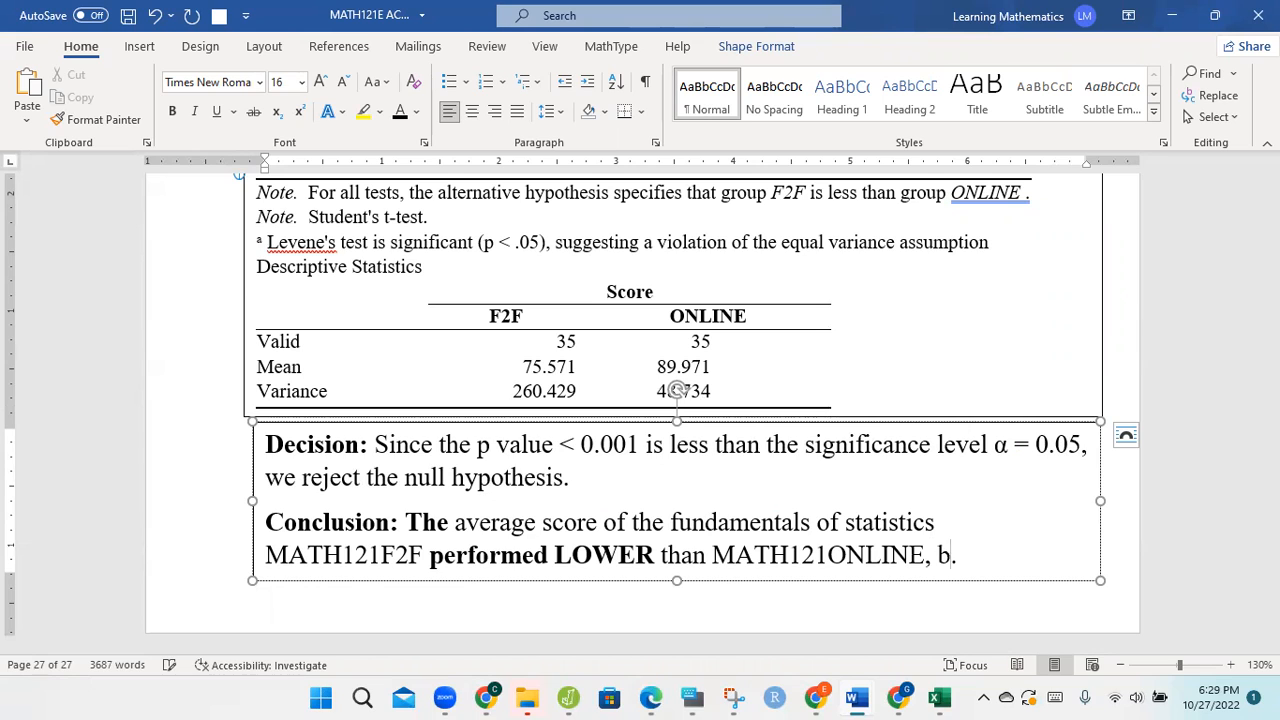
click(692, 698)
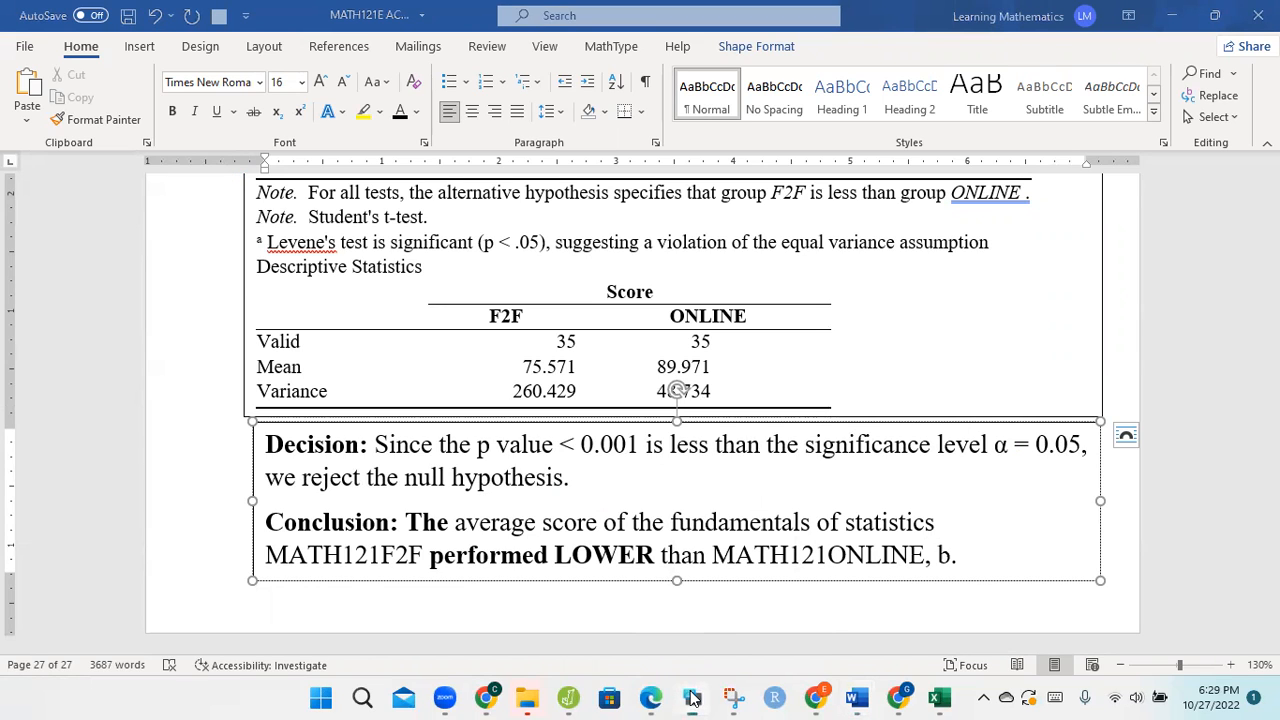
click(940, 575)
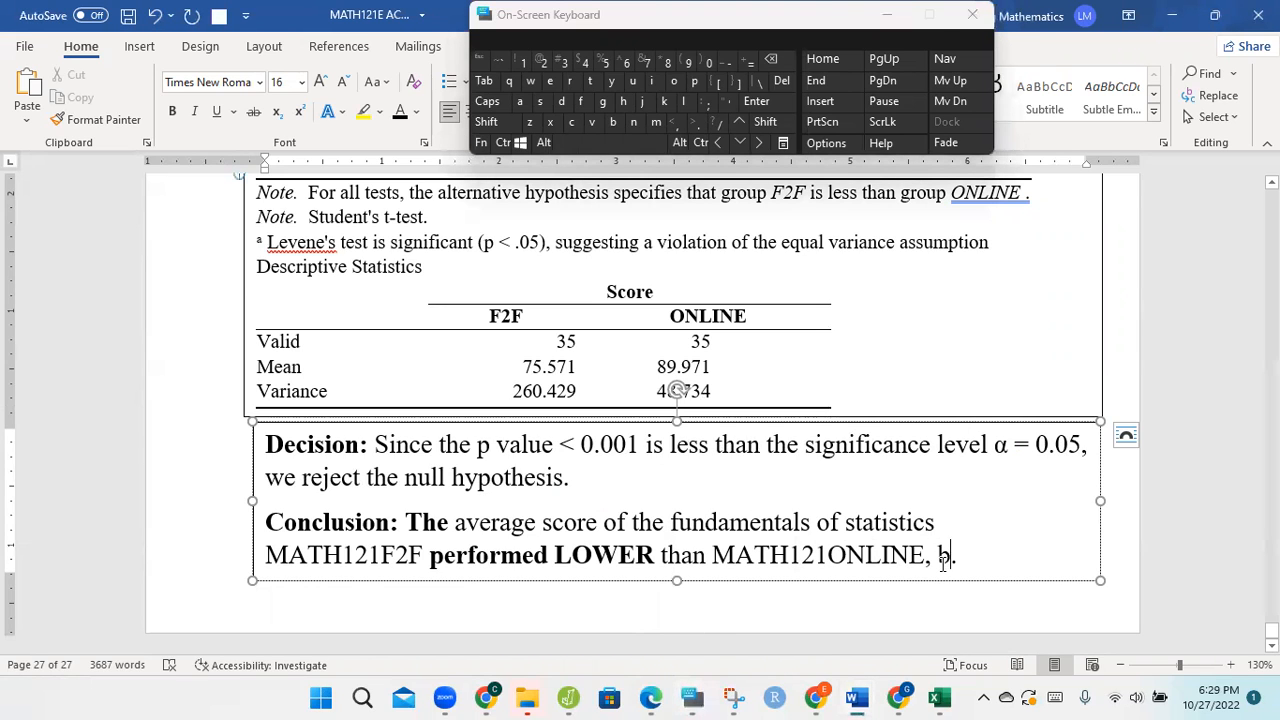
click(519, 111)
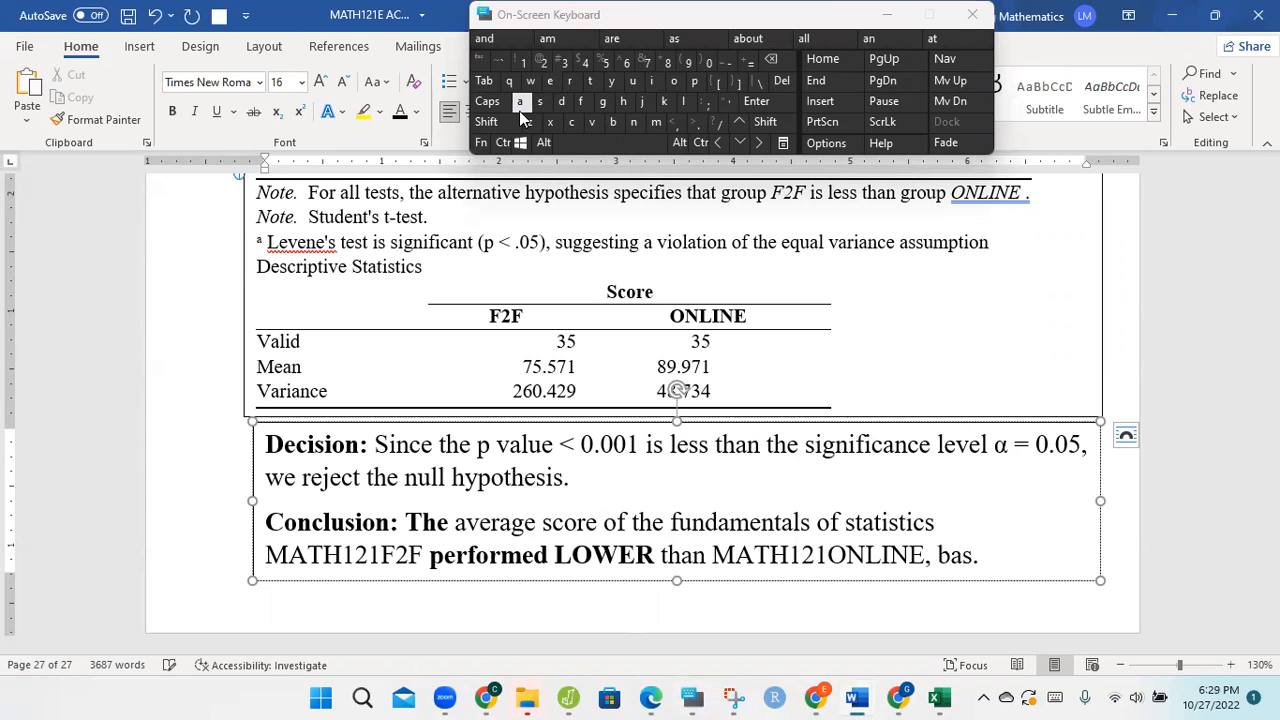
text(se)
click(559, 104)
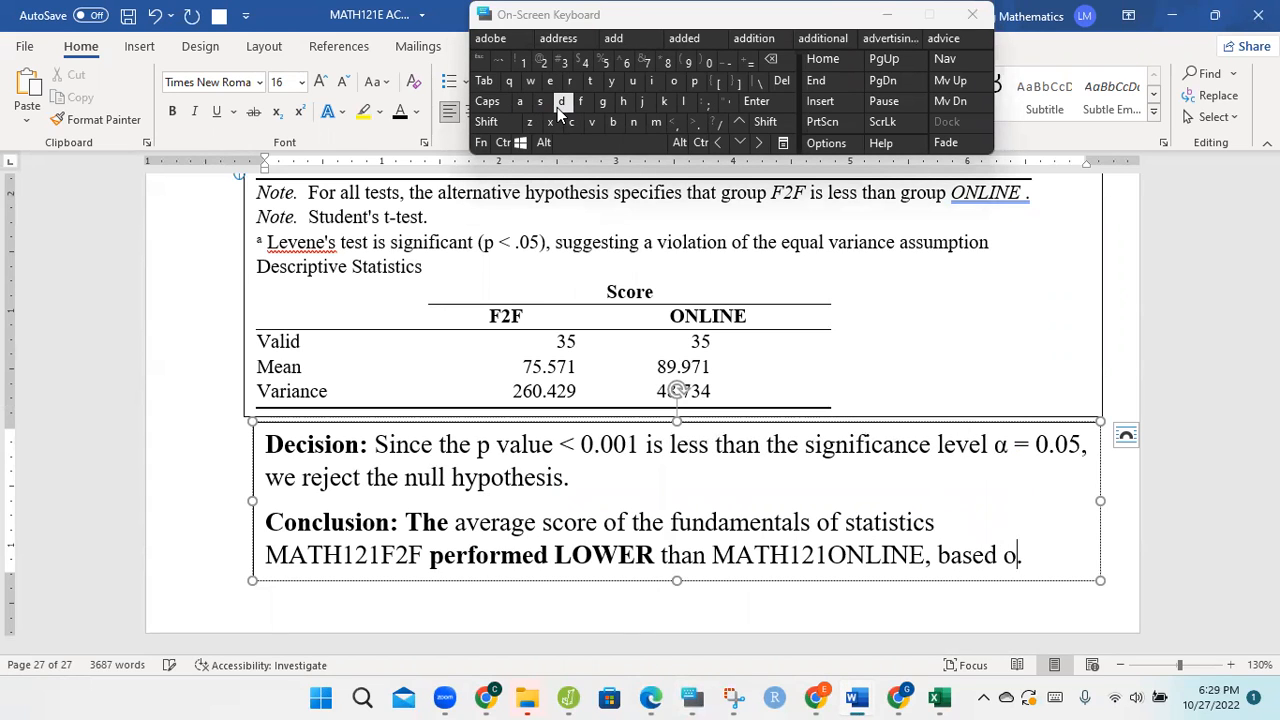
click(624, 101)
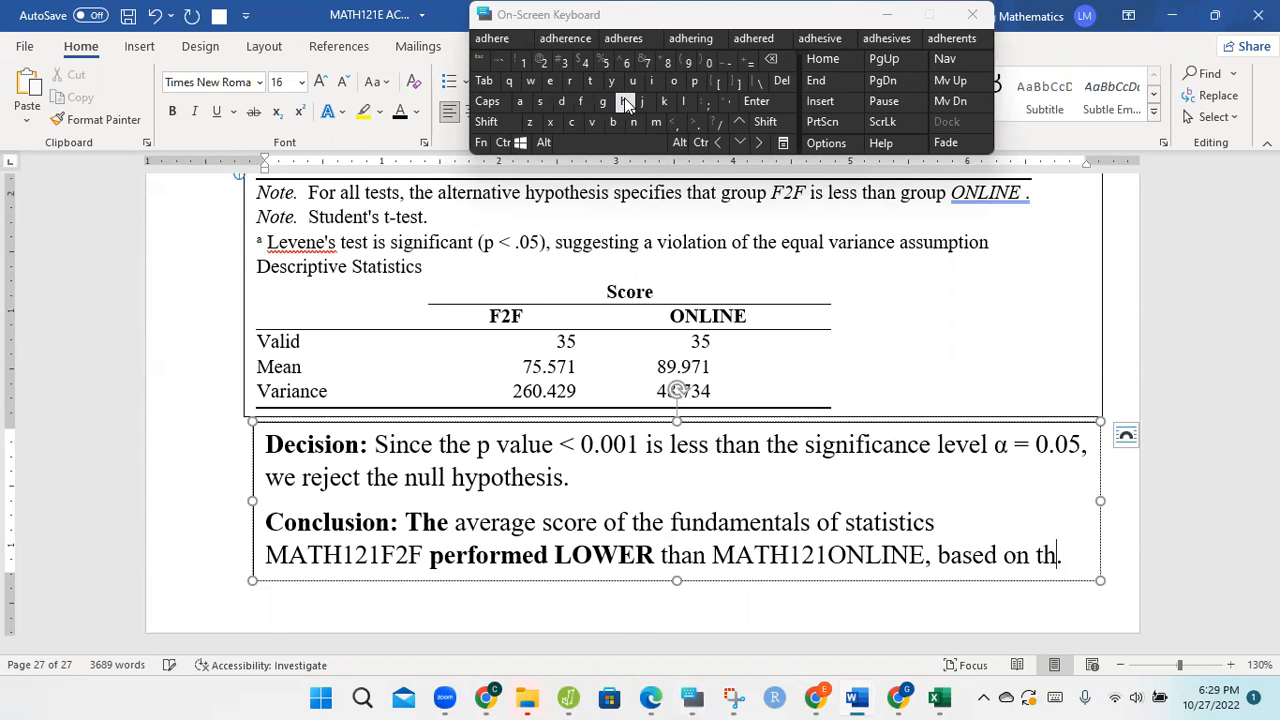
click(519, 102)
click(519, 107)
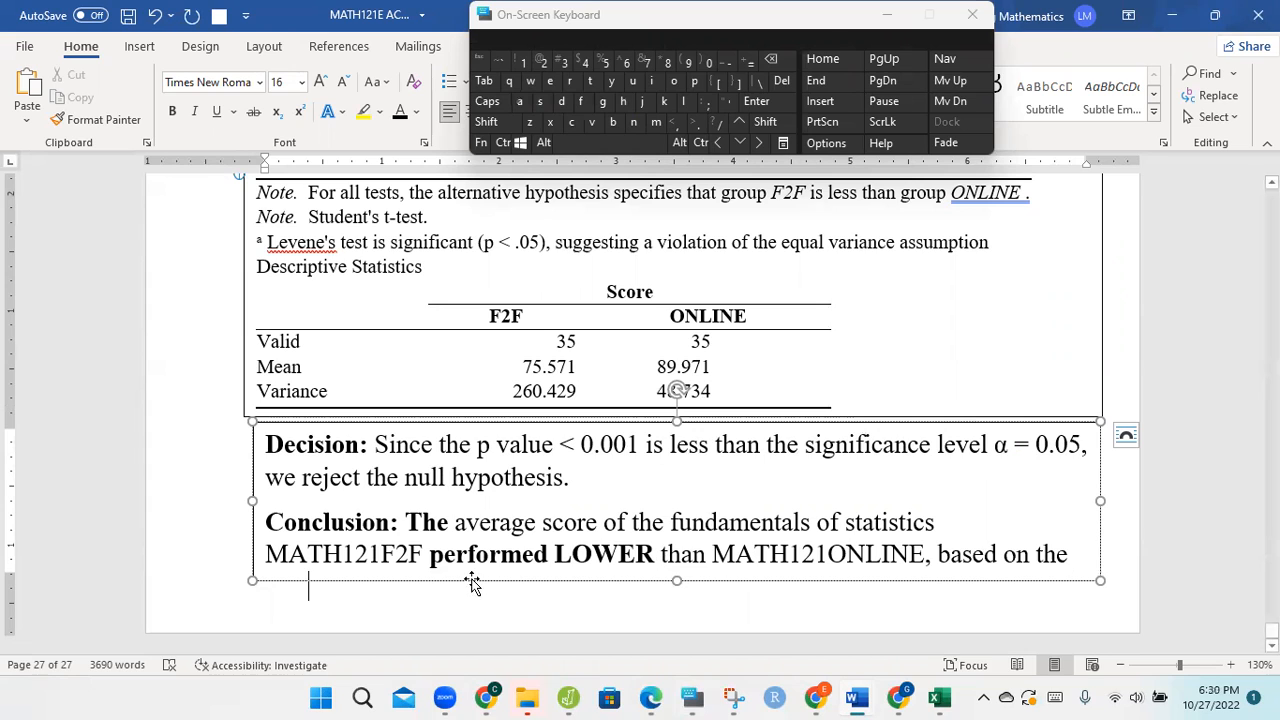
Step: Reduce all text in the Decision and Conclusion box to 14 pt, and minimize the on-screen keyboard
click(334, 594)
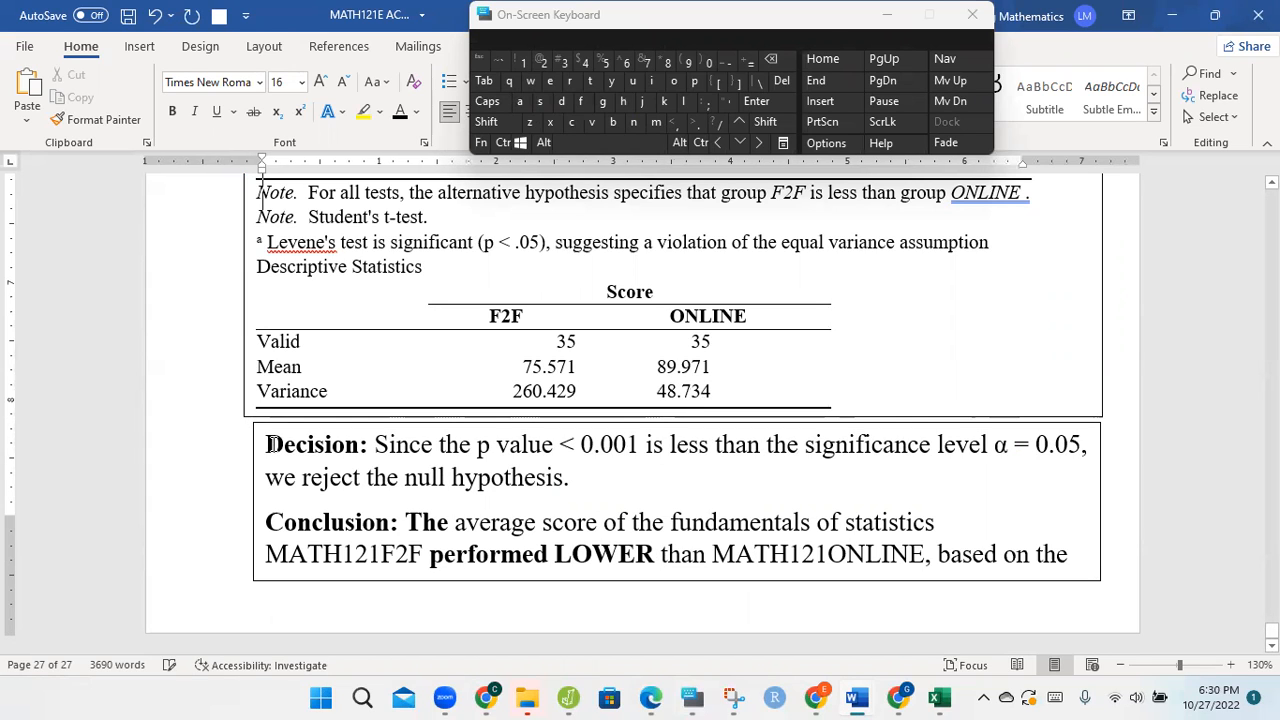
drag(270, 445, 546, 623)
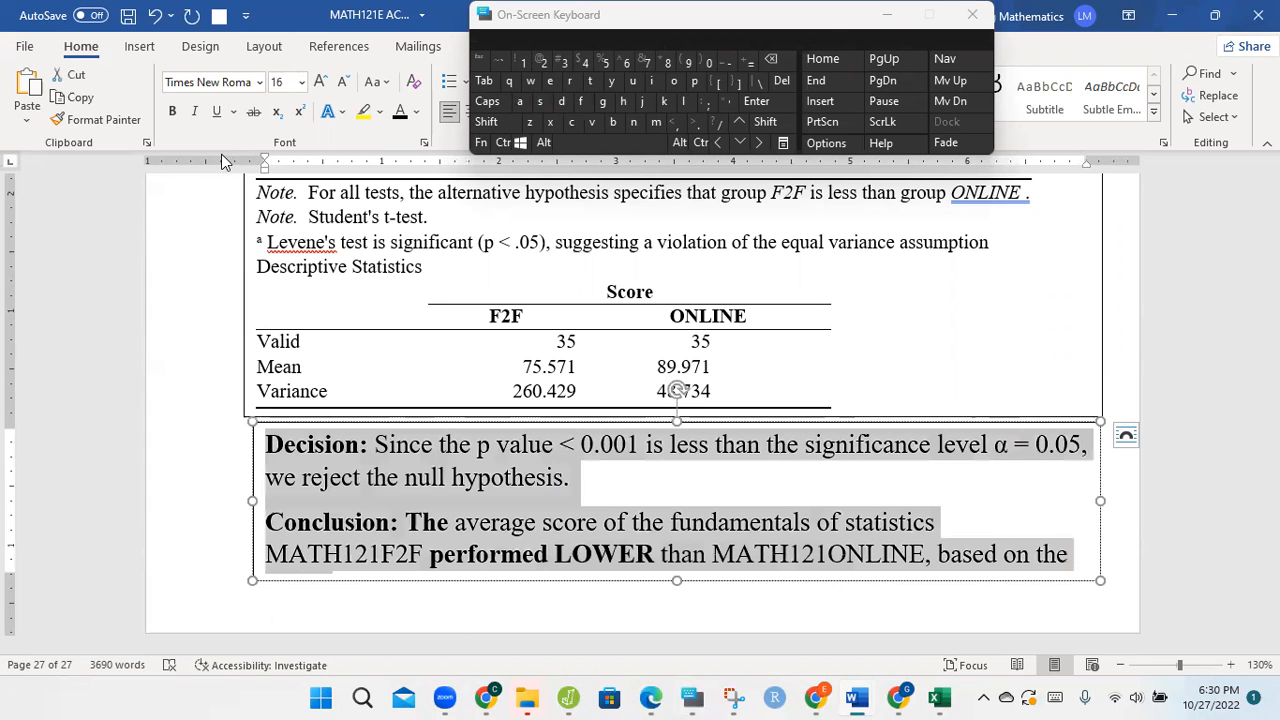
click(341, 81)
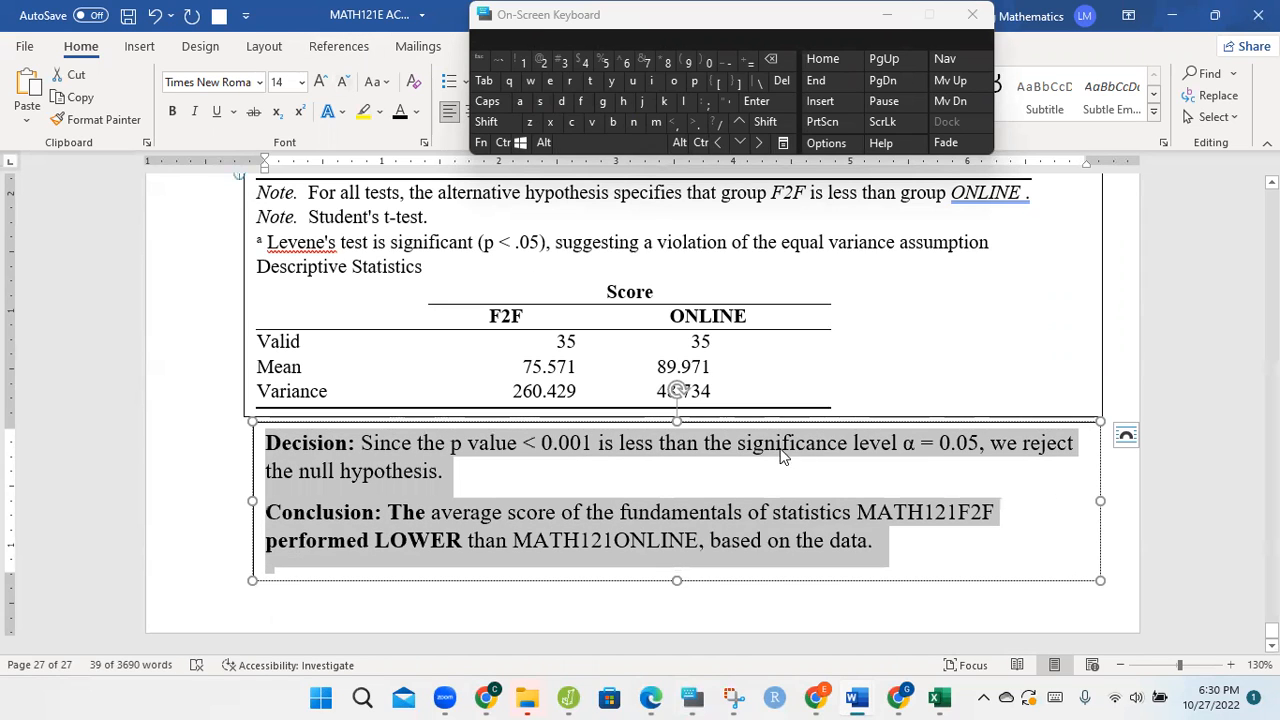
click(866, 508)
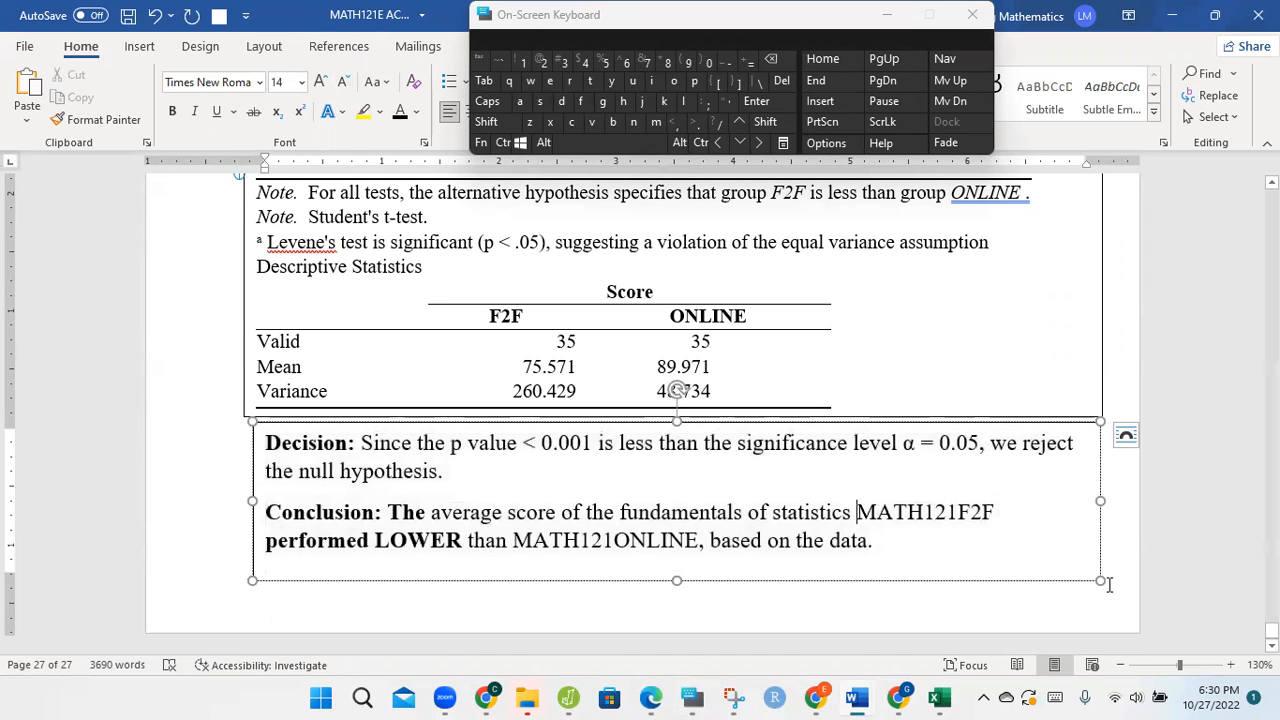
click(895, 12)
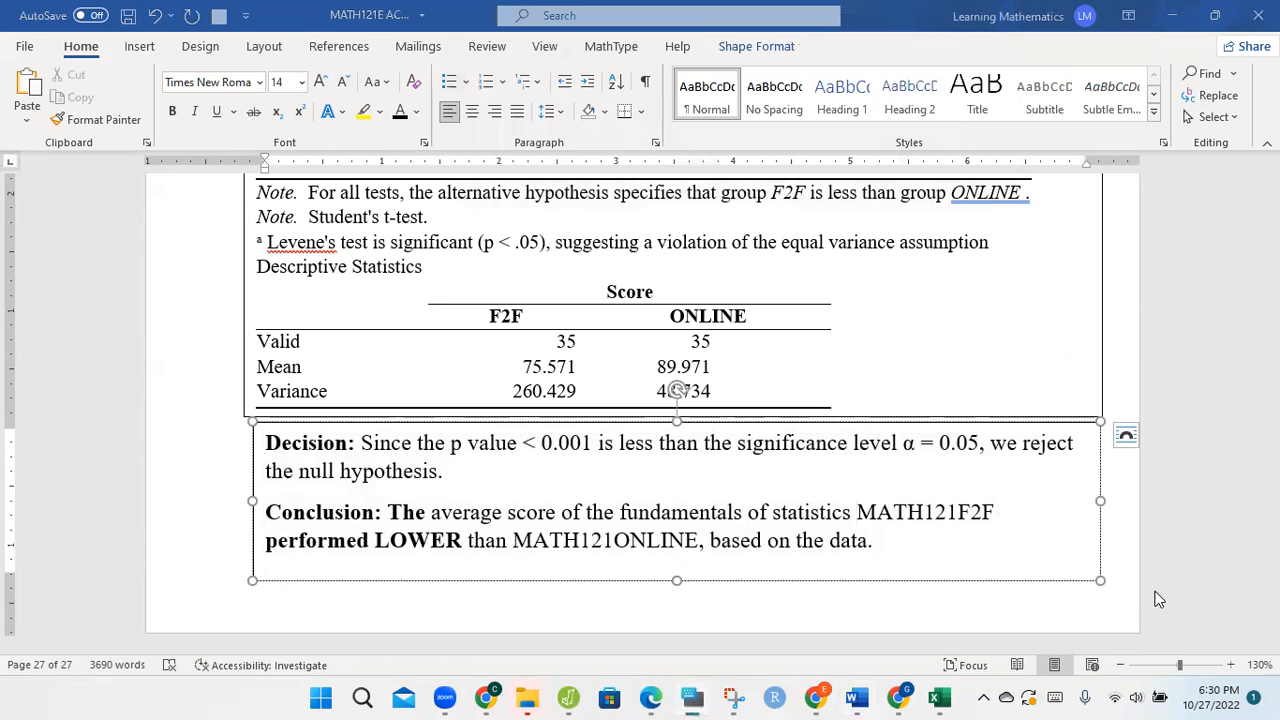
Step: Review the completed t-test page from its title down to the conclusion at 70% zoom with the ribbon hidden
click(1118, 668)
click(1118, 668)
click(1118, 668)
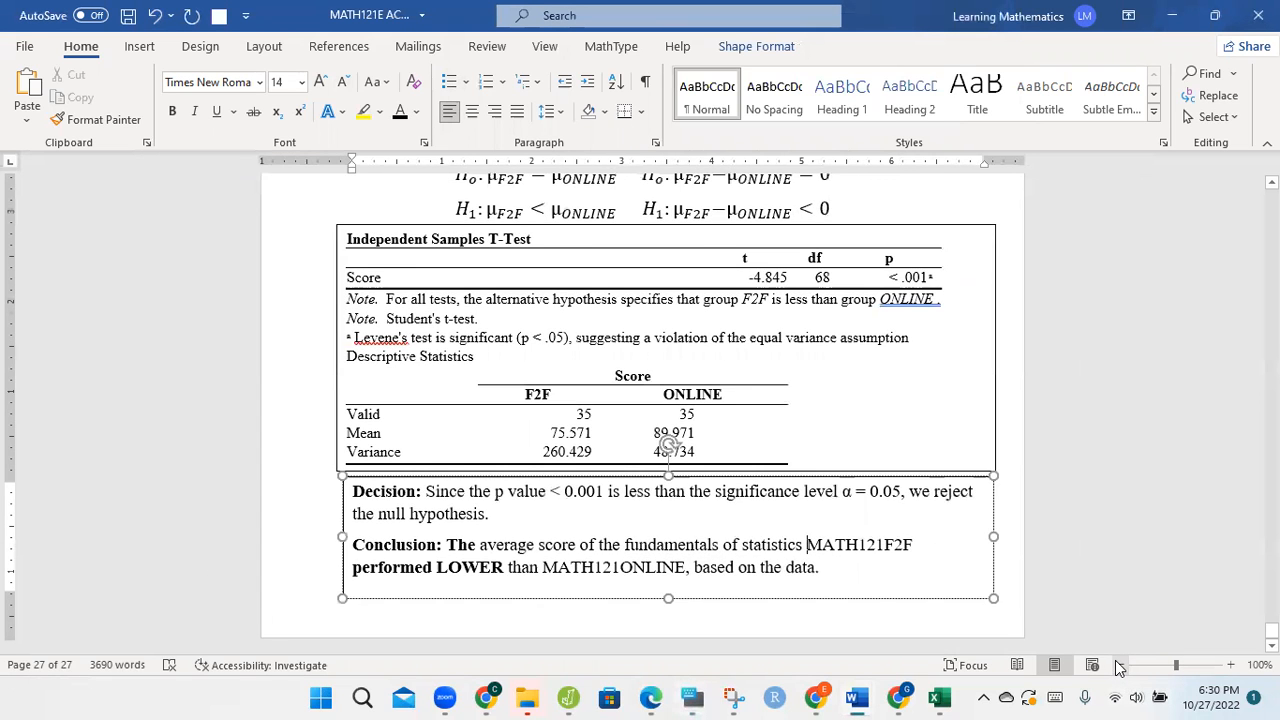
click(1119, 668)
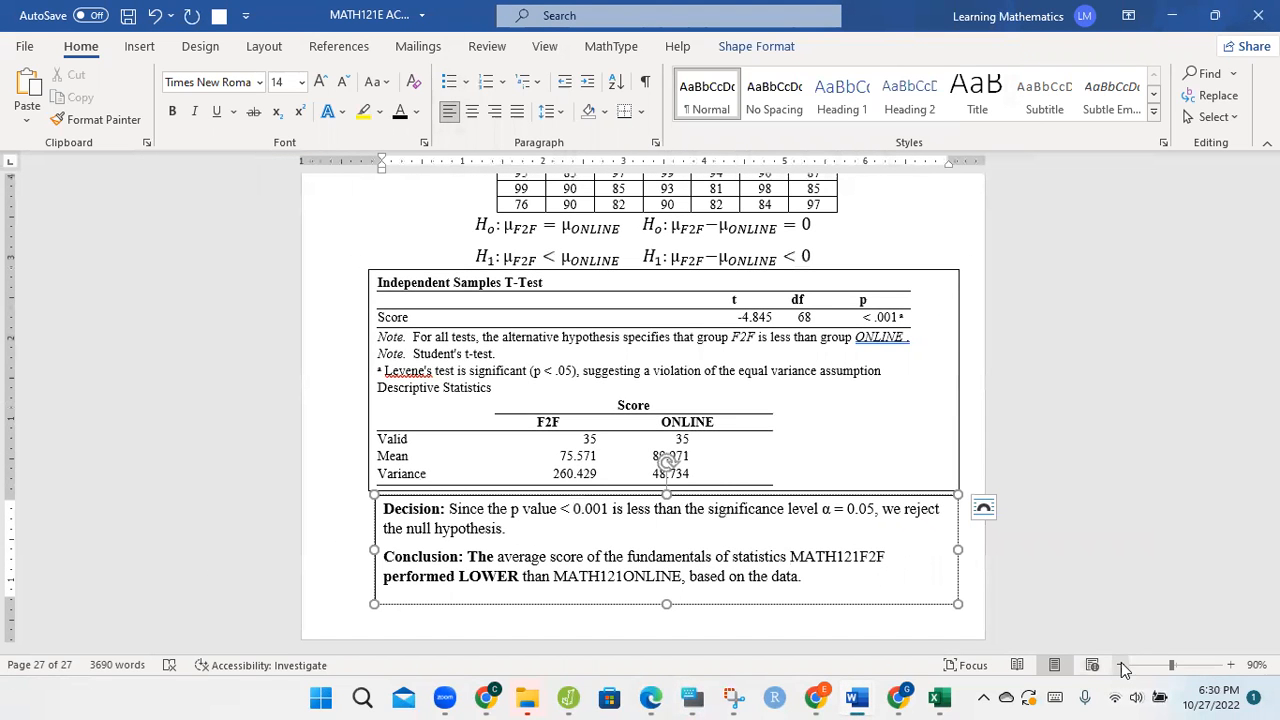
click(1121, 668)
click(1121, 668)
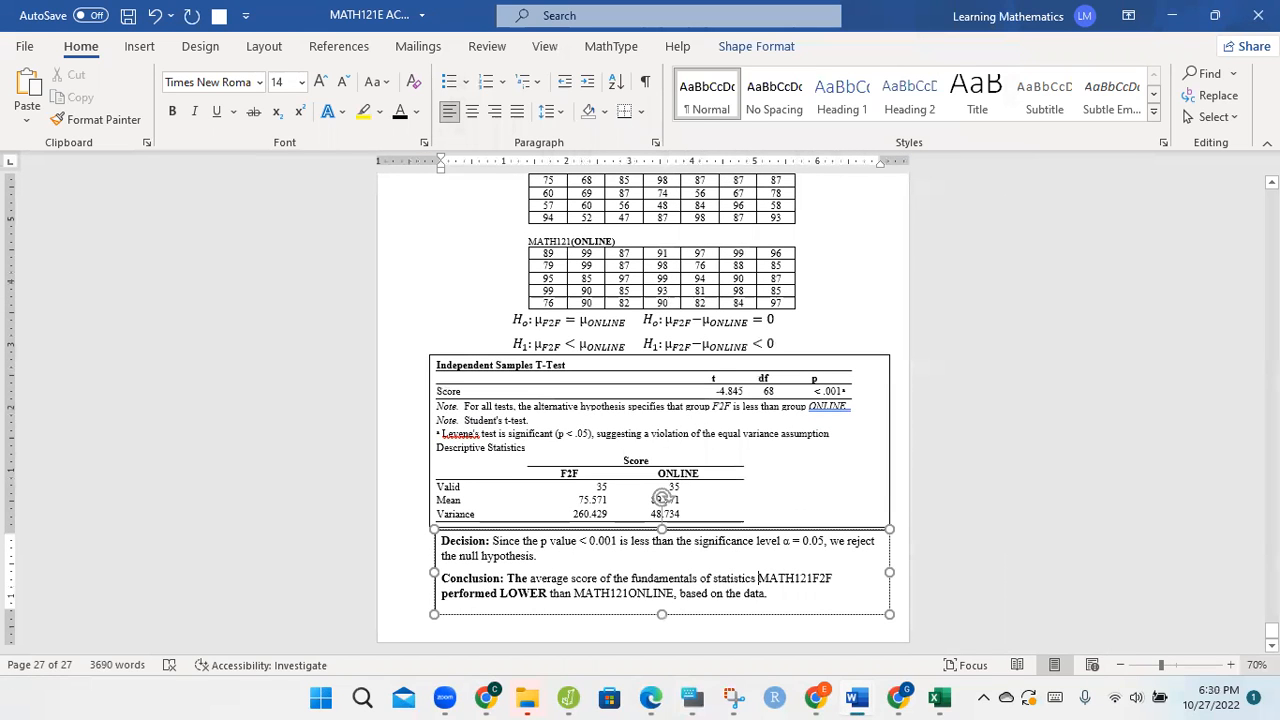
click(1129, 17)
click(1128, 57)
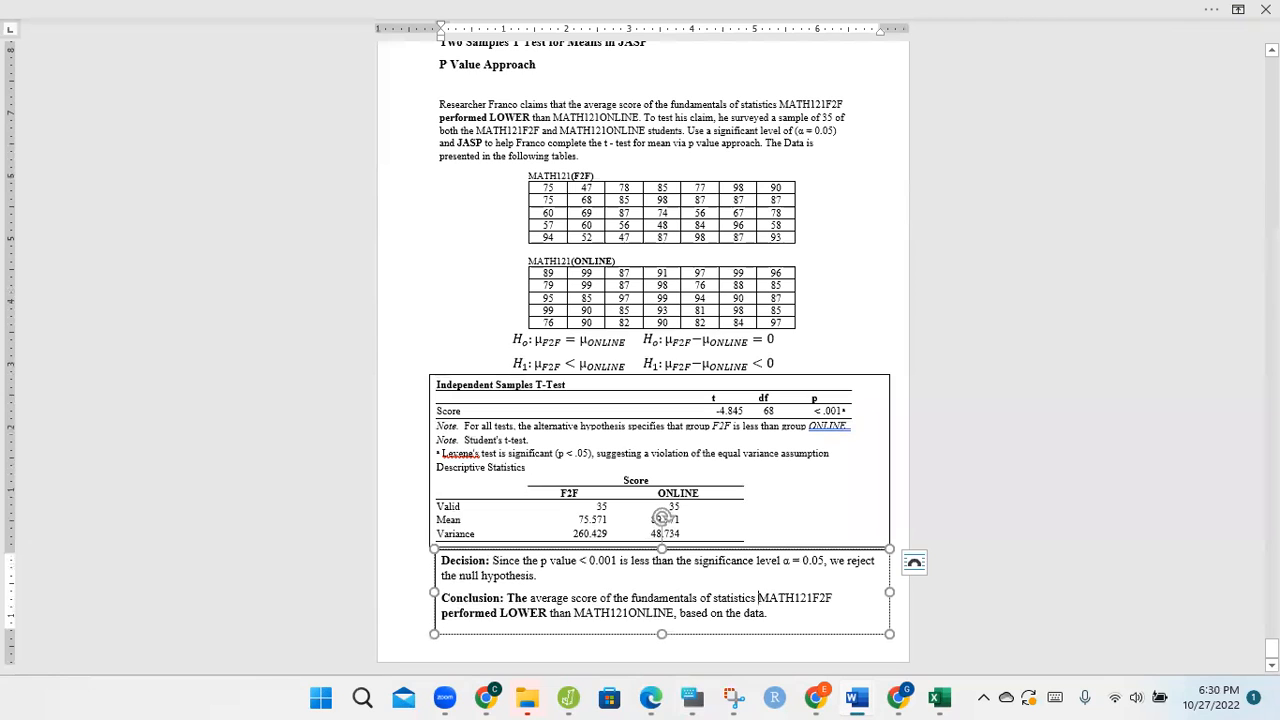
scroll(643, 357, up, 1)
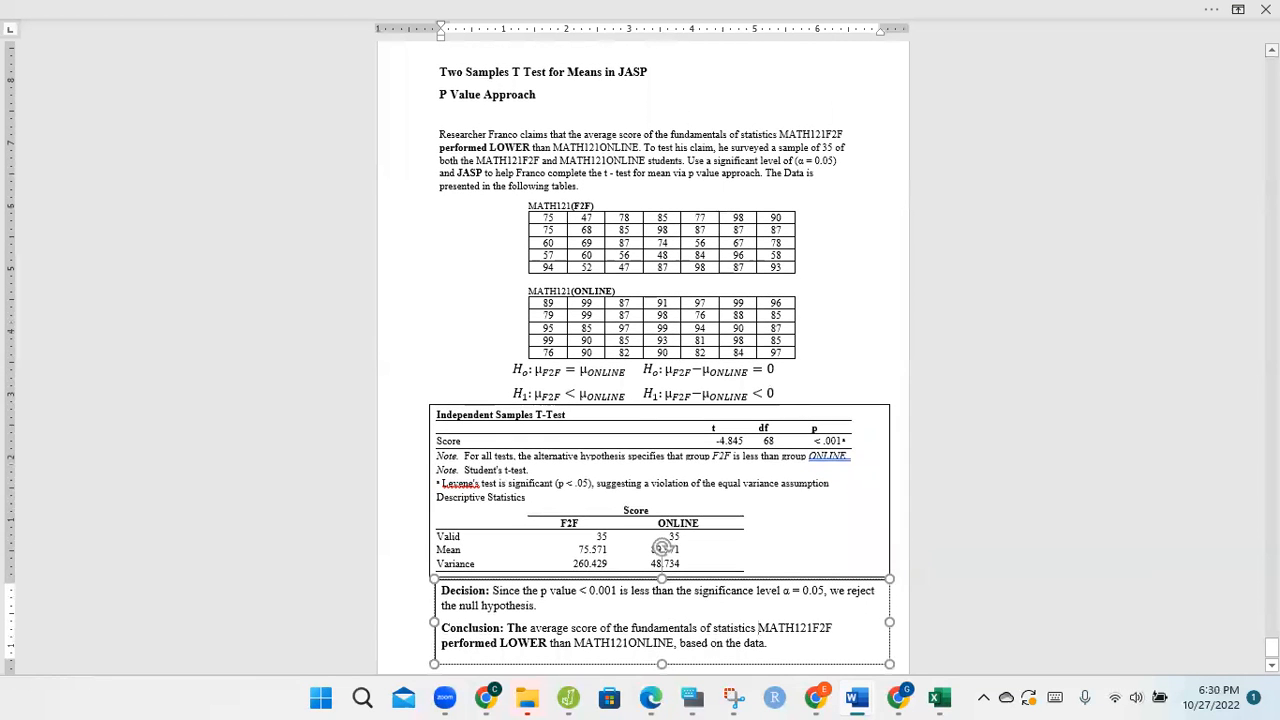